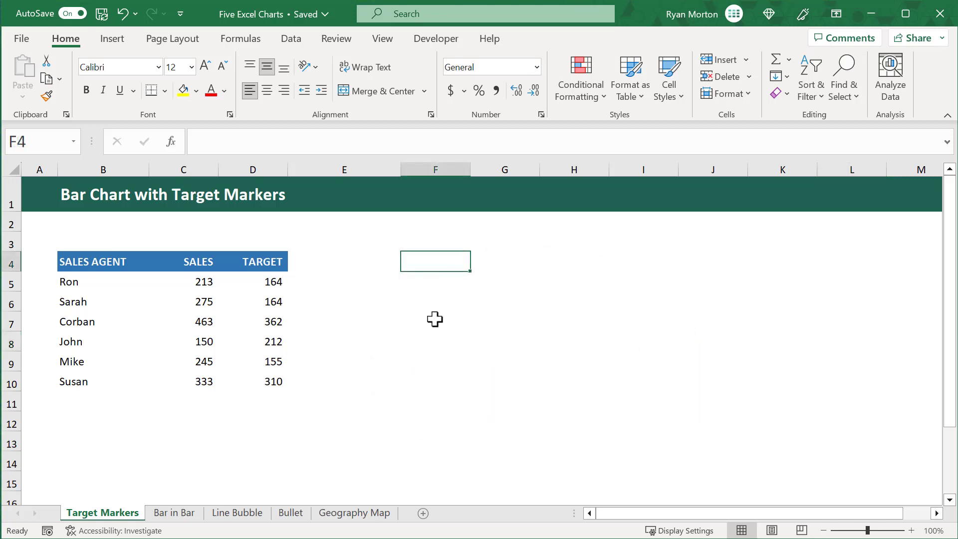
- Insert a 2-D clustered column chart from the sales agent table in B4:D10
drag(103, 260, 241, 377)
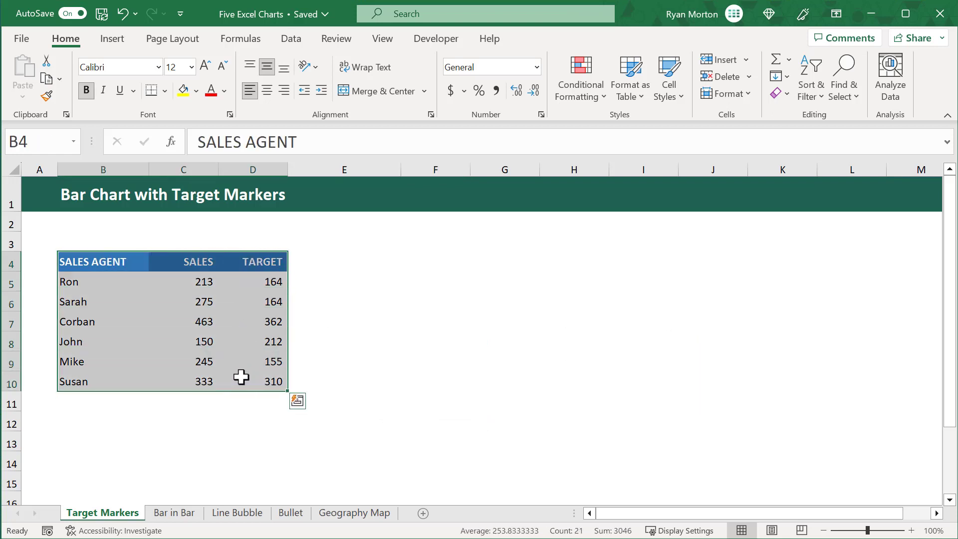
click(113, 39)
click(395, 60)
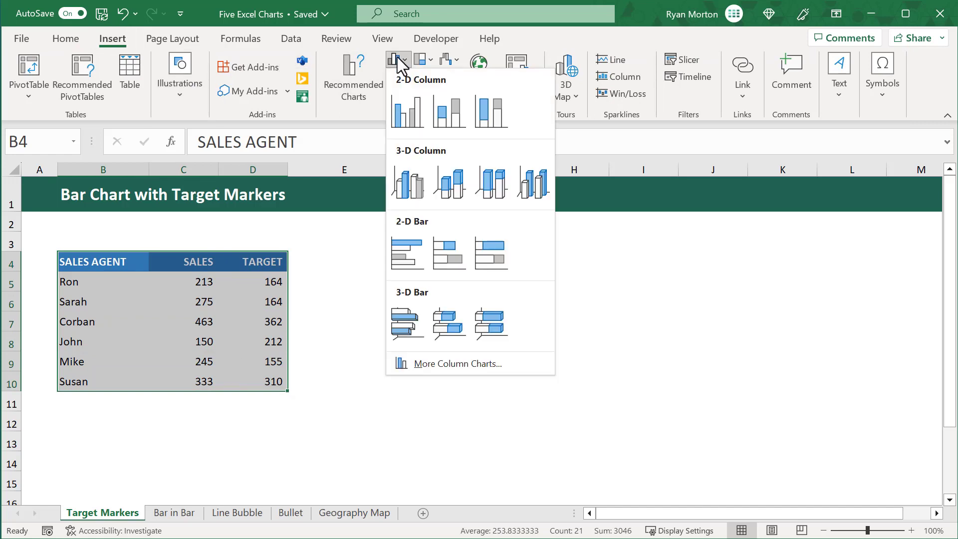
click(409, 109)
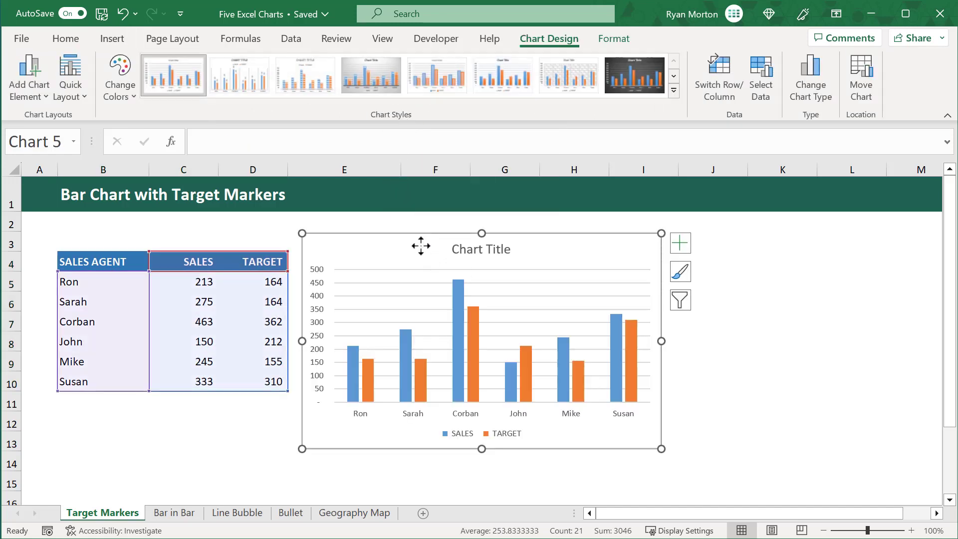
- Remove the chart's gridlines and title, and place the legend at the top of the chart
click(681, 244)
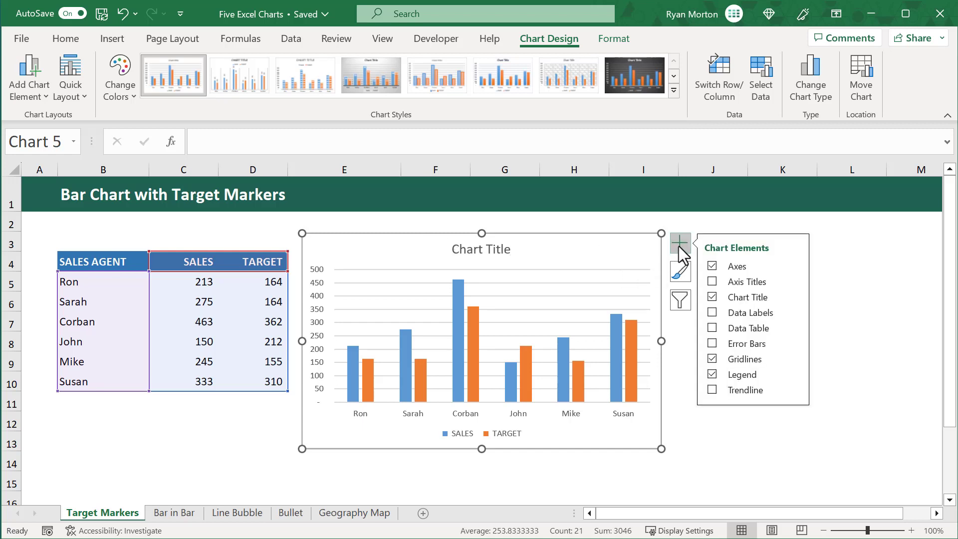
click(708, 359)
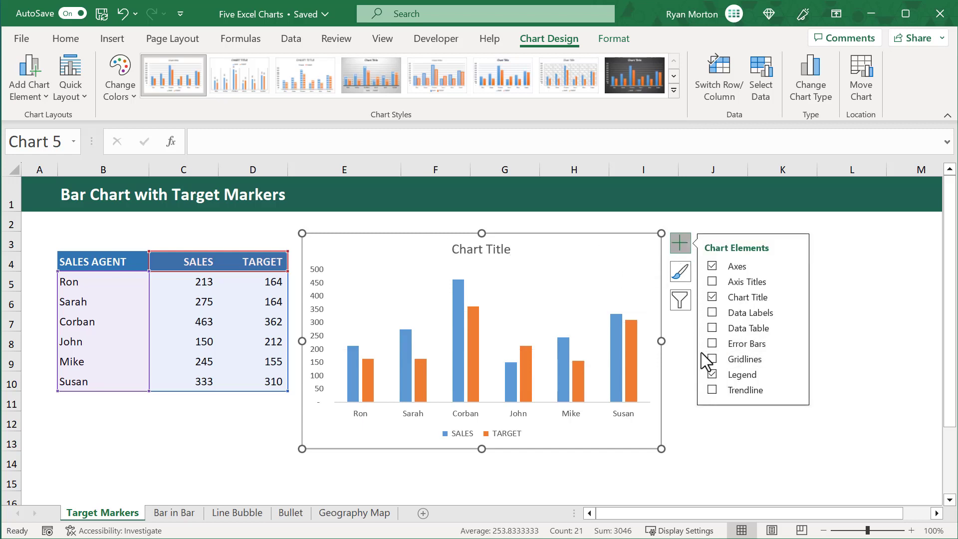
click(713, 297)
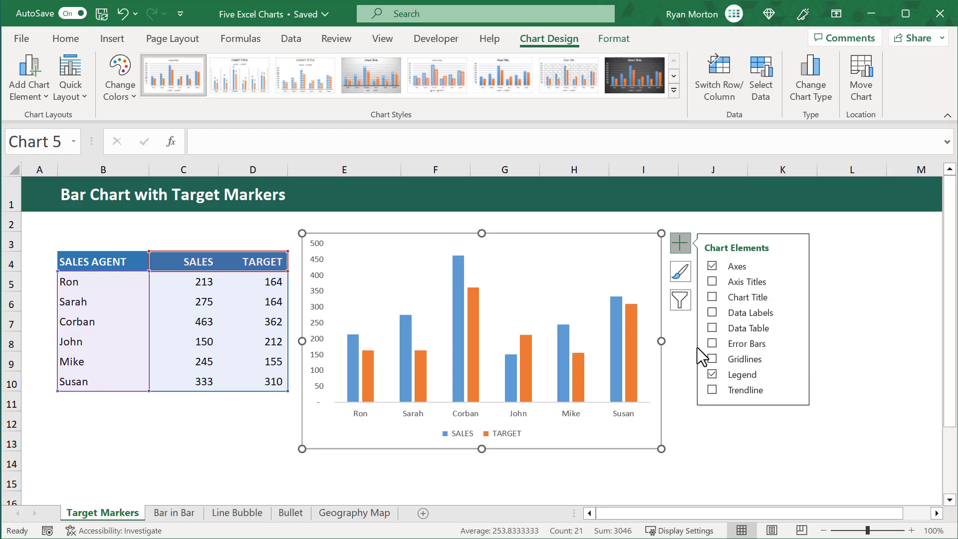
click(795, 374)
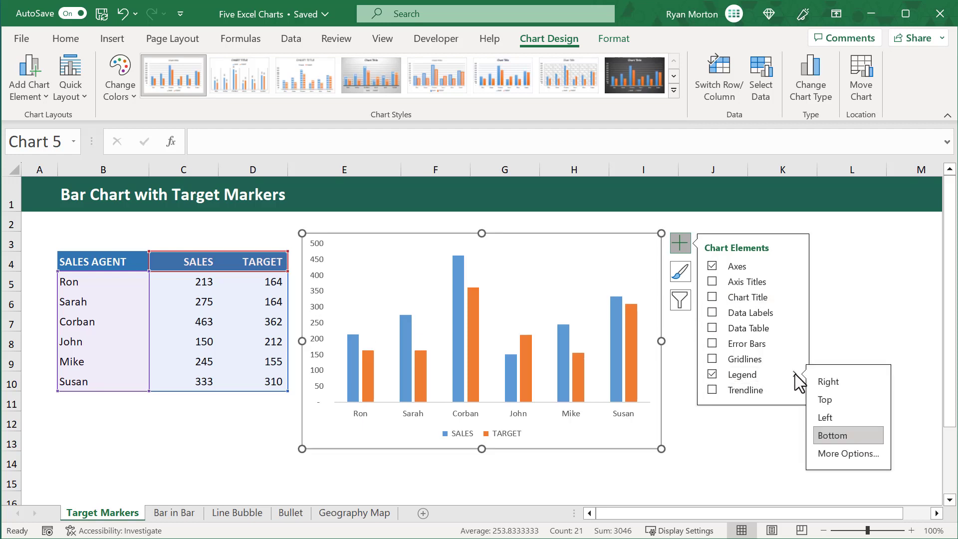
click(824, 400)
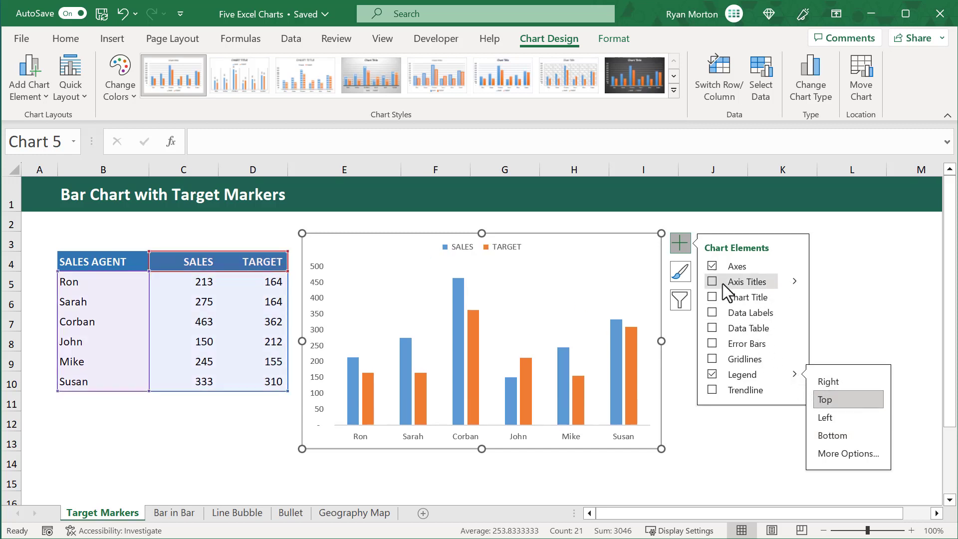
click(681, 249)
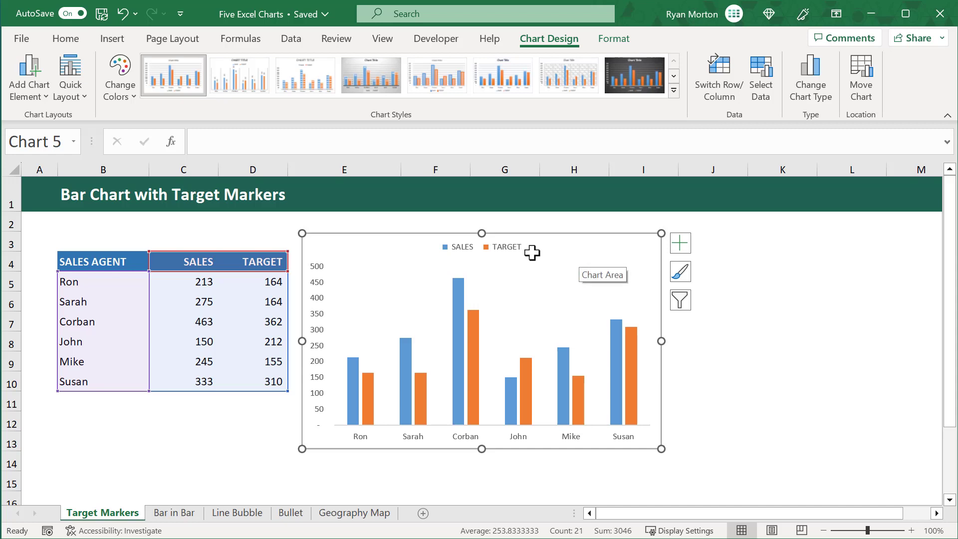
- Format the chart legend text as 16 pt bold
click(507, 250)
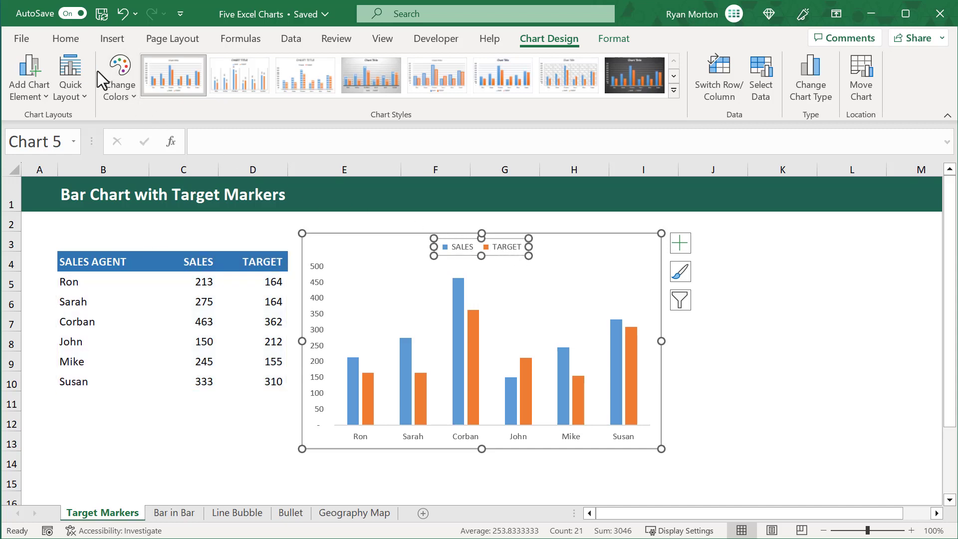
click(72, 39)
click(191, 67)
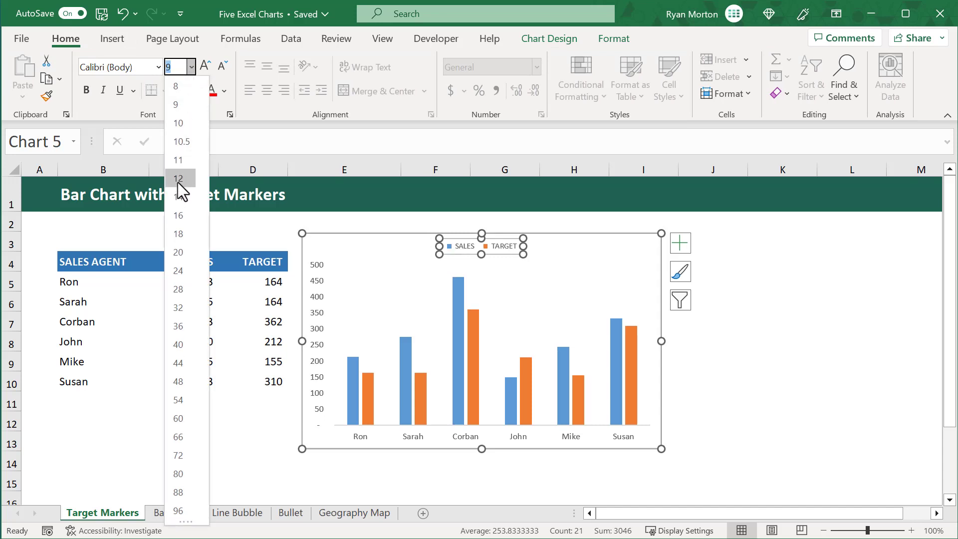
click(184, 214)
click(86, 90)
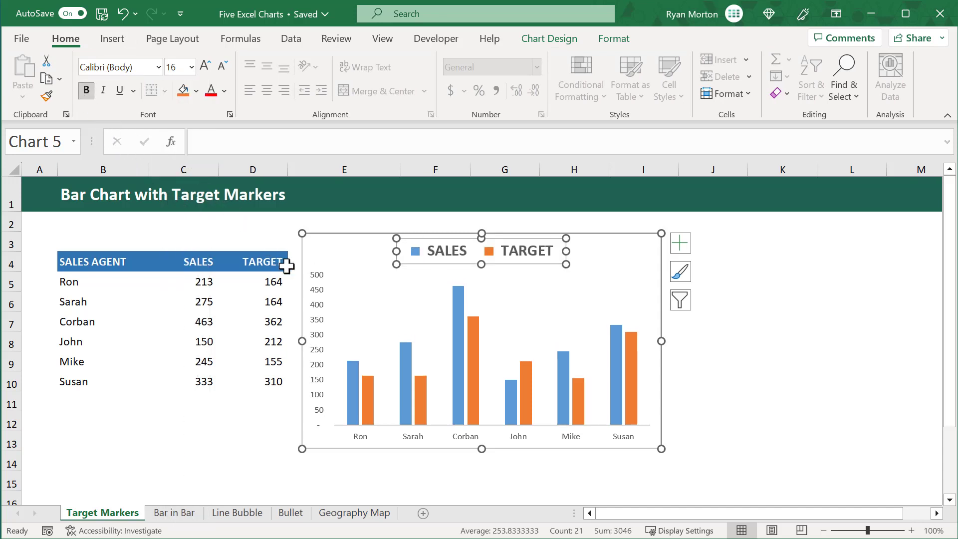
- Set the font size of the vertical and horizontal axis labels to 12
click(320, 300)
click(191, 68)
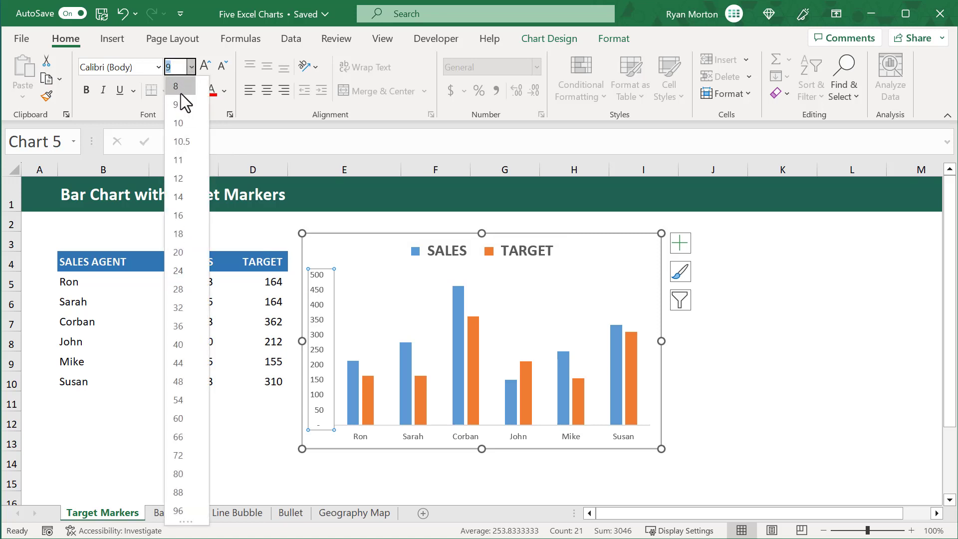
click(175, 186)
click(358, 430)
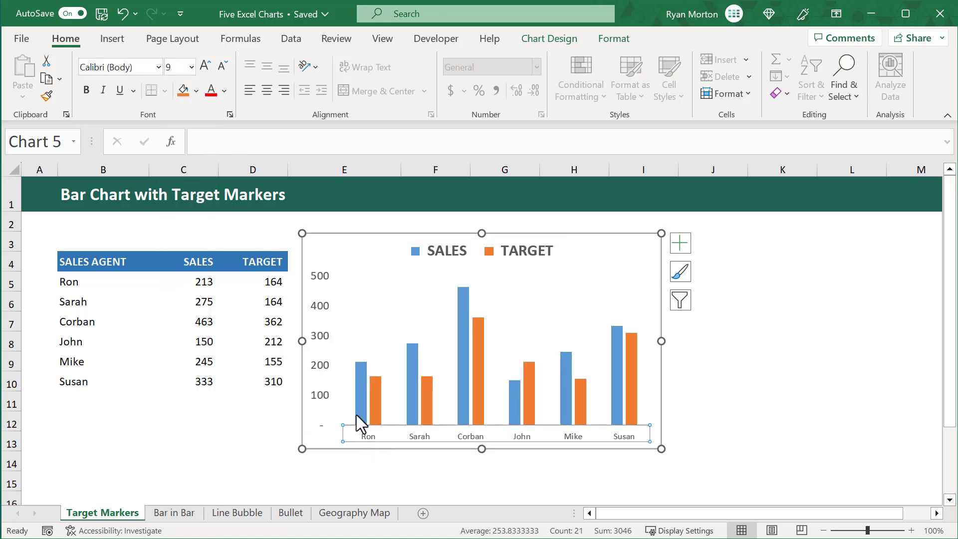
click(191, 68)
click(180, 180)
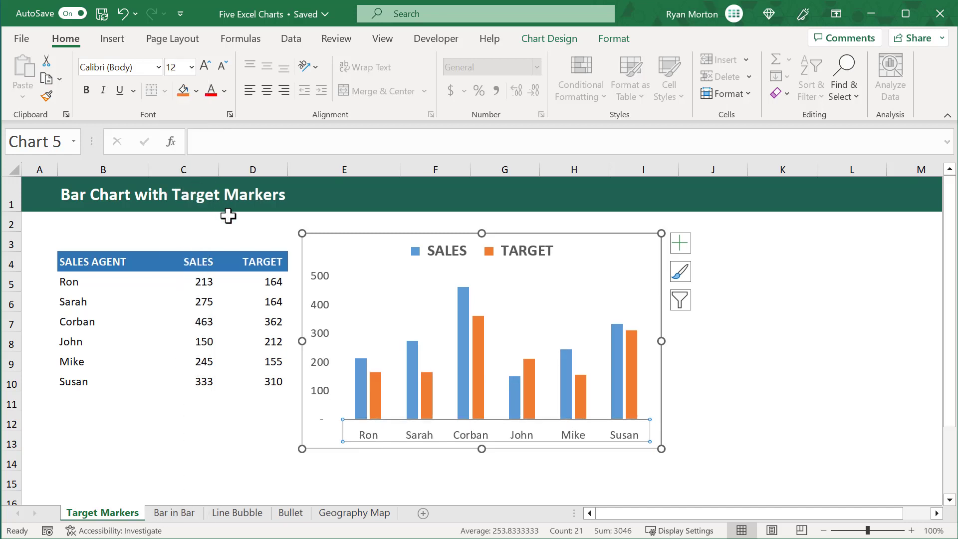
- Change the chart to a Clustered Column - Line combo, with SALES as columns and TARGET as a line
click(605, 259)
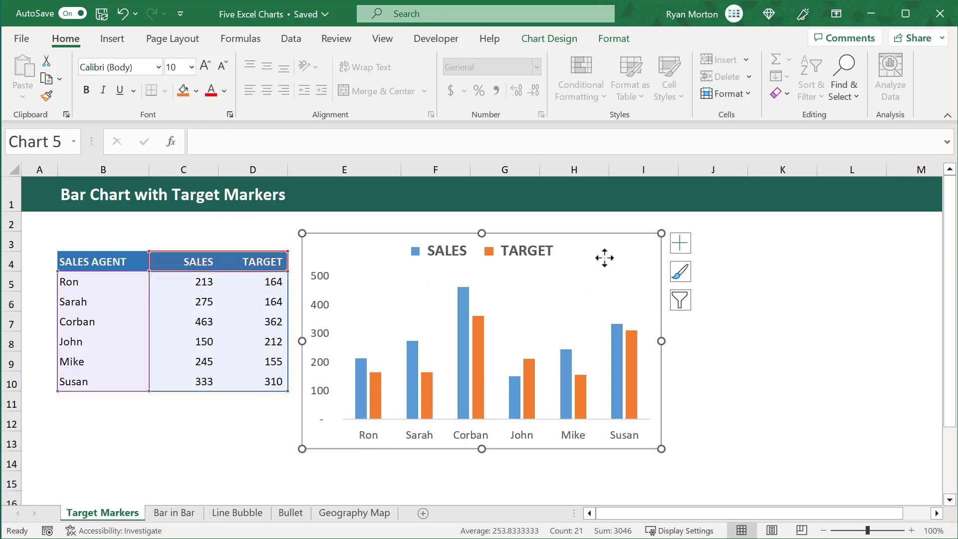
right_click(604, 258)
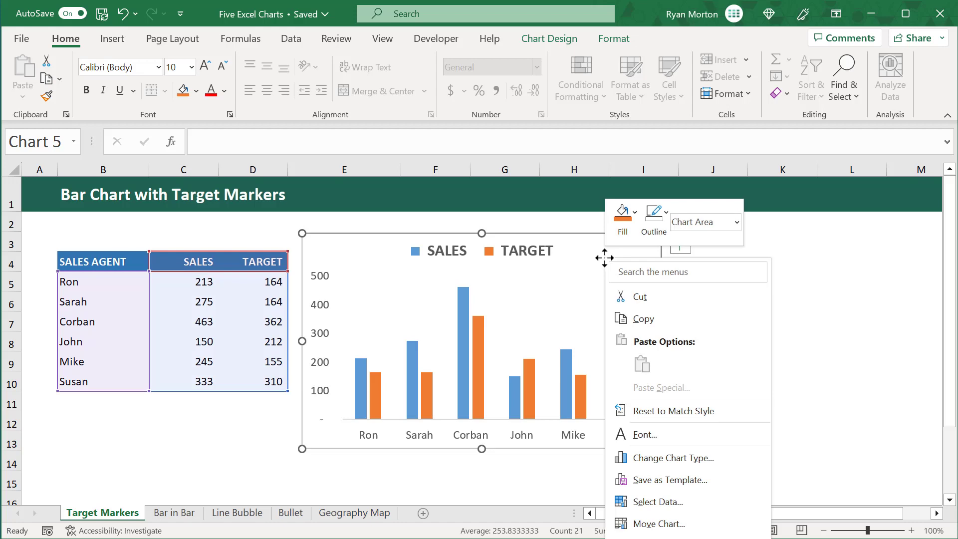
click(672, 462)
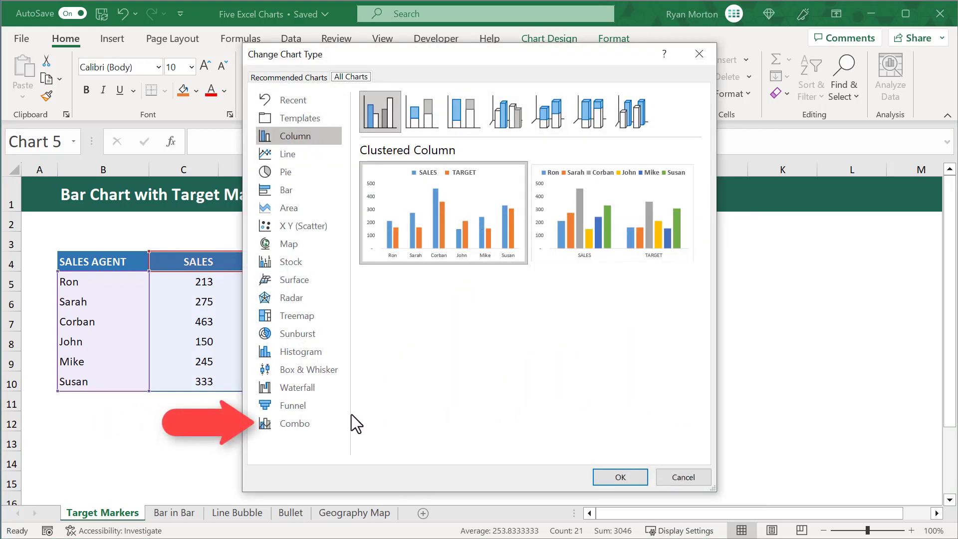
click(310, 424)
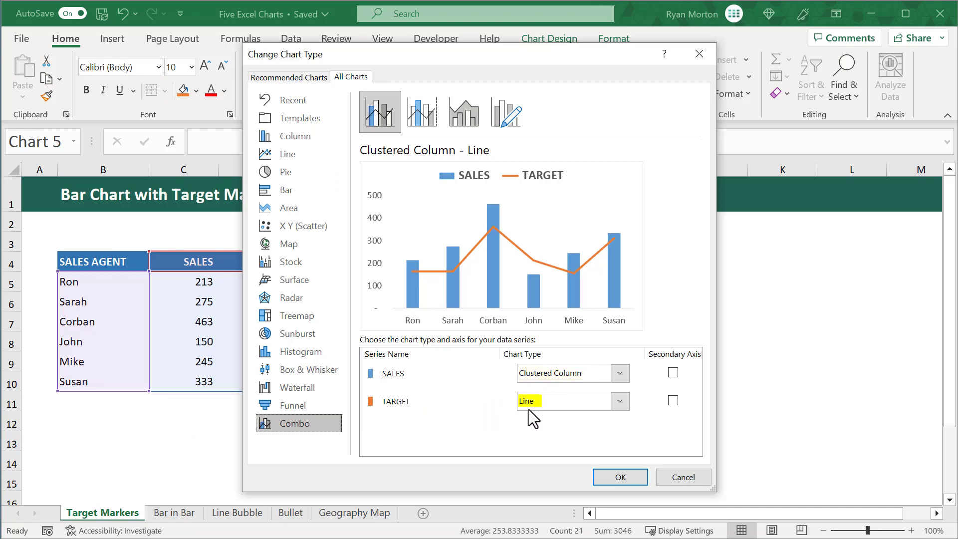
click(603, 473)
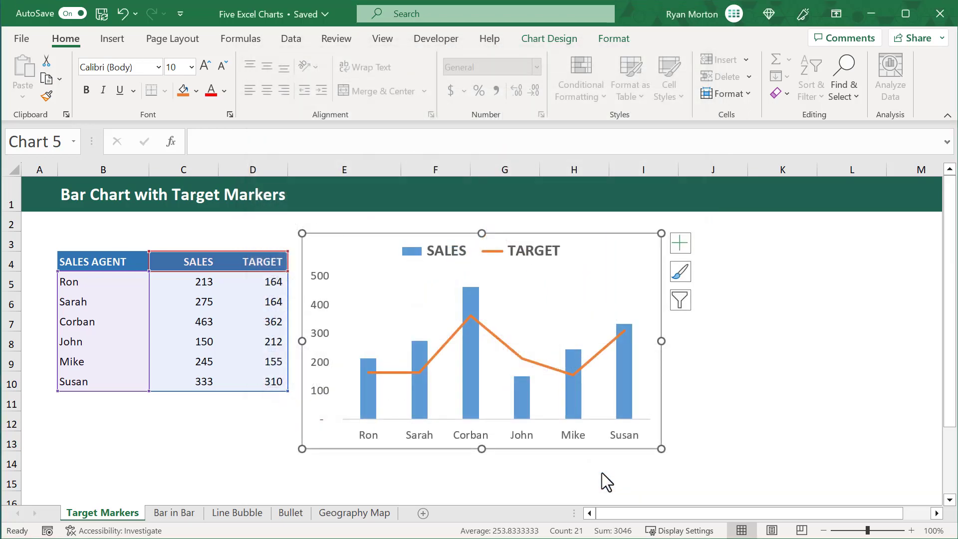
- Set the gap width of the SALES columns to 200%
right_click(473, 350)
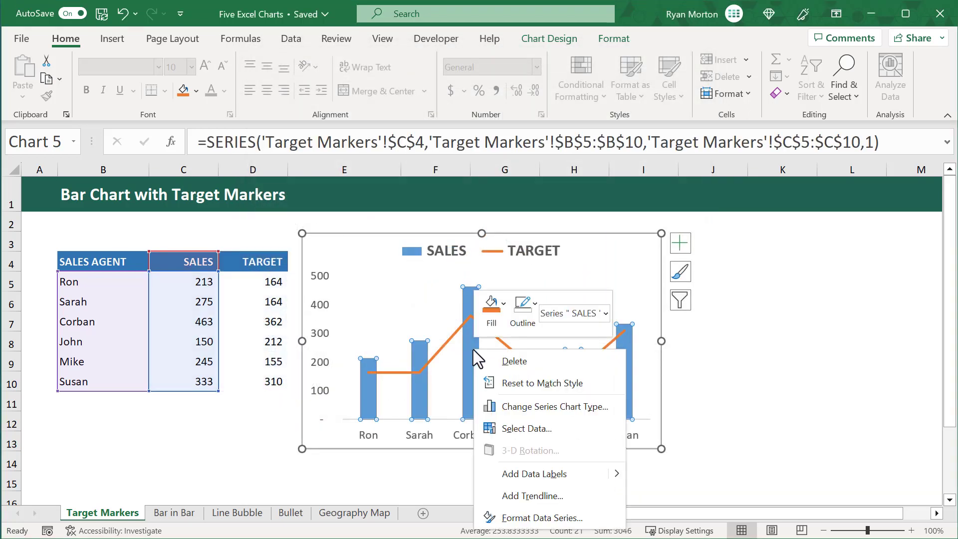
click(551, 514)
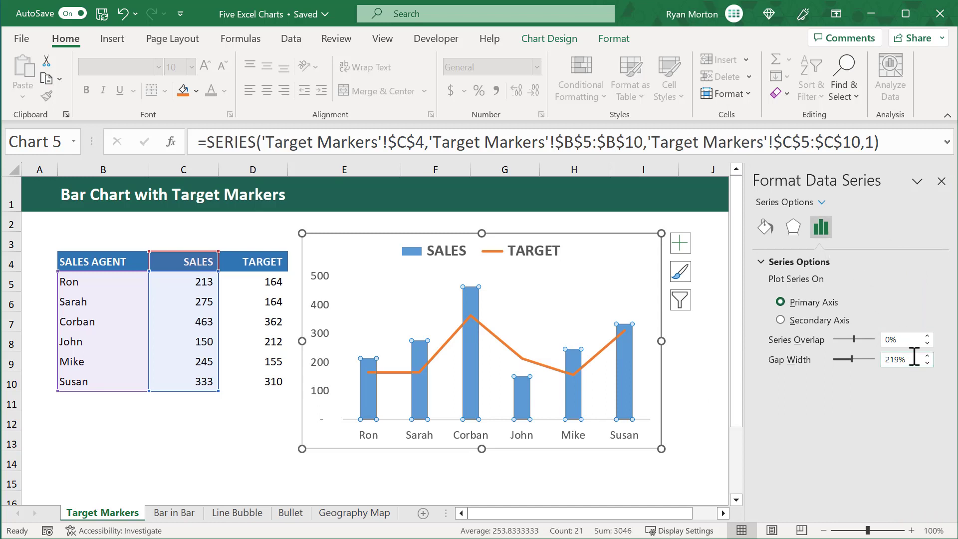
drag(915, 356, 874, 359)
text(200)
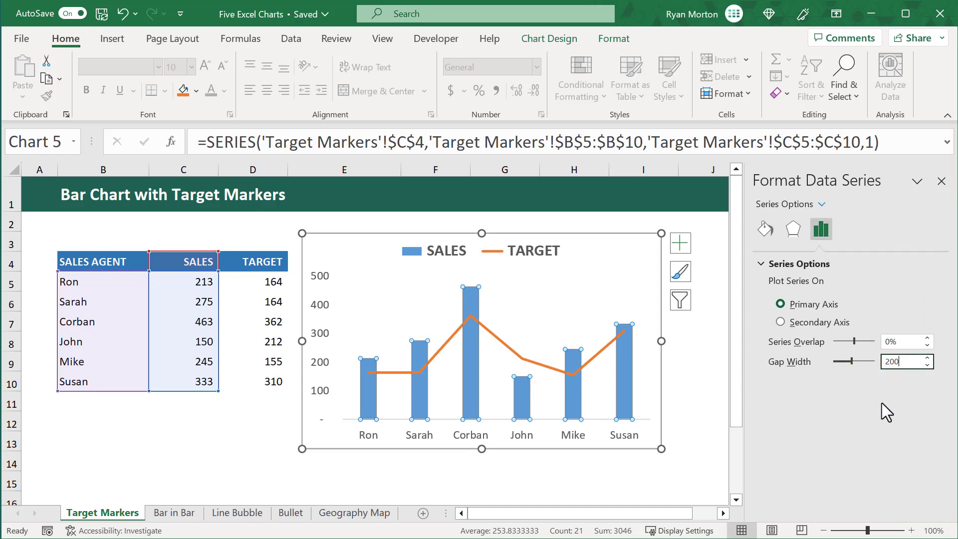
key(Return)
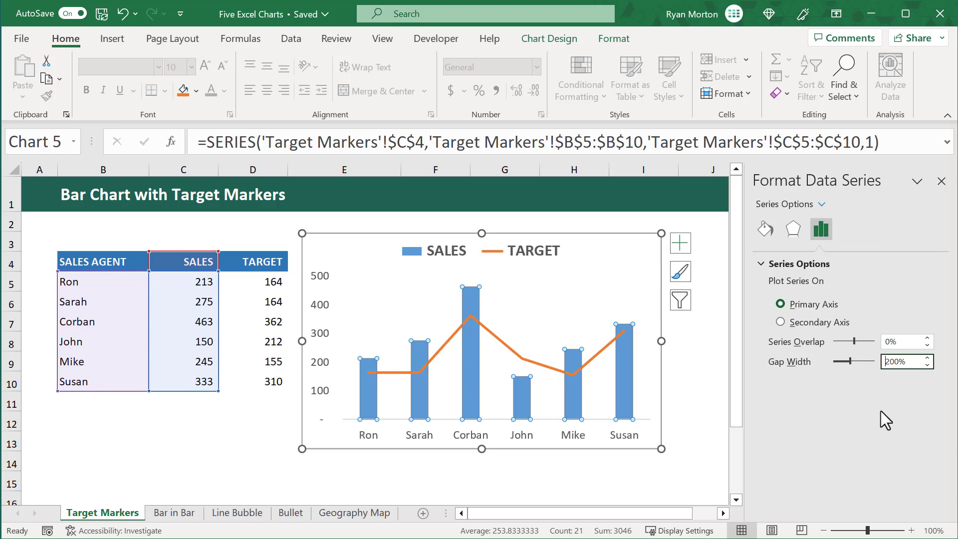
- Give the SALES columns a solid fill in the theme blue and set their border to no line
click(766, 230)
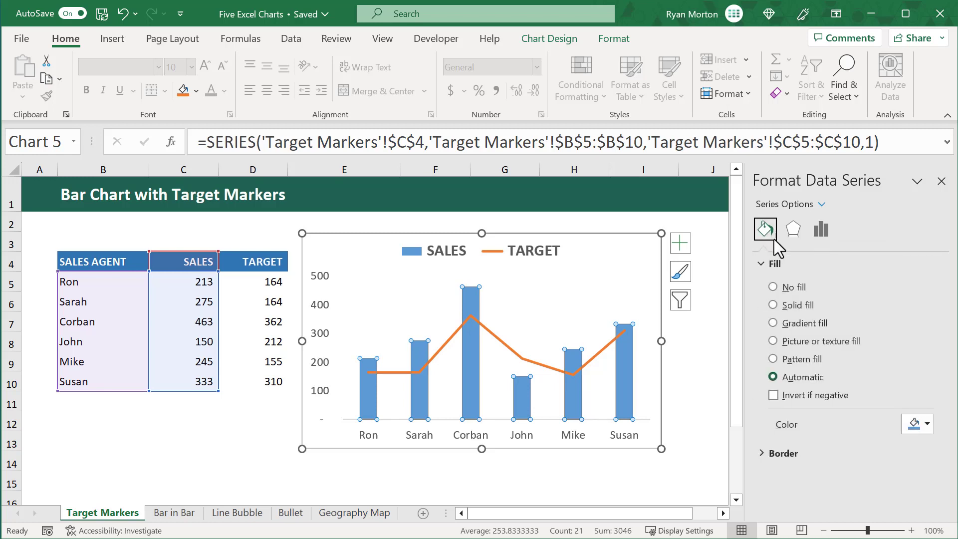
click(774, 305)
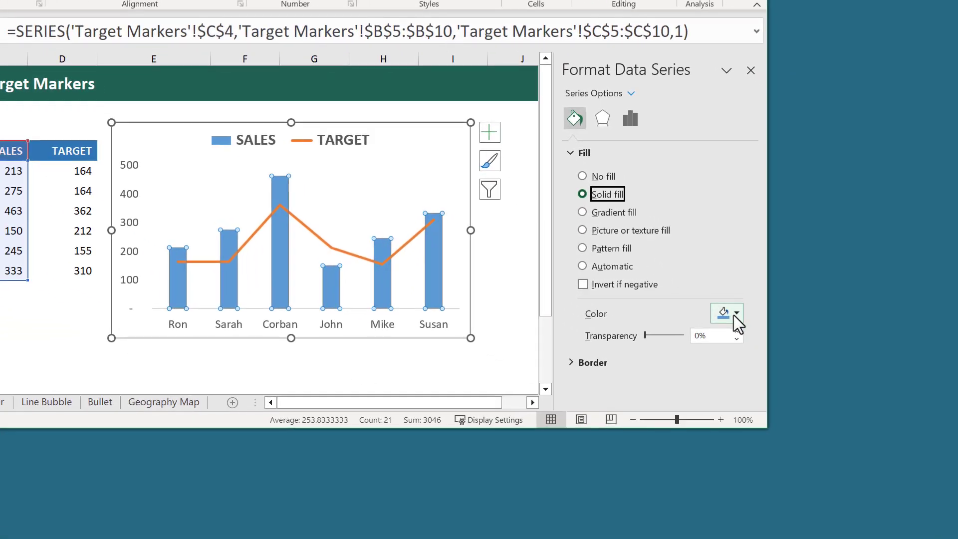
click(735, 314)
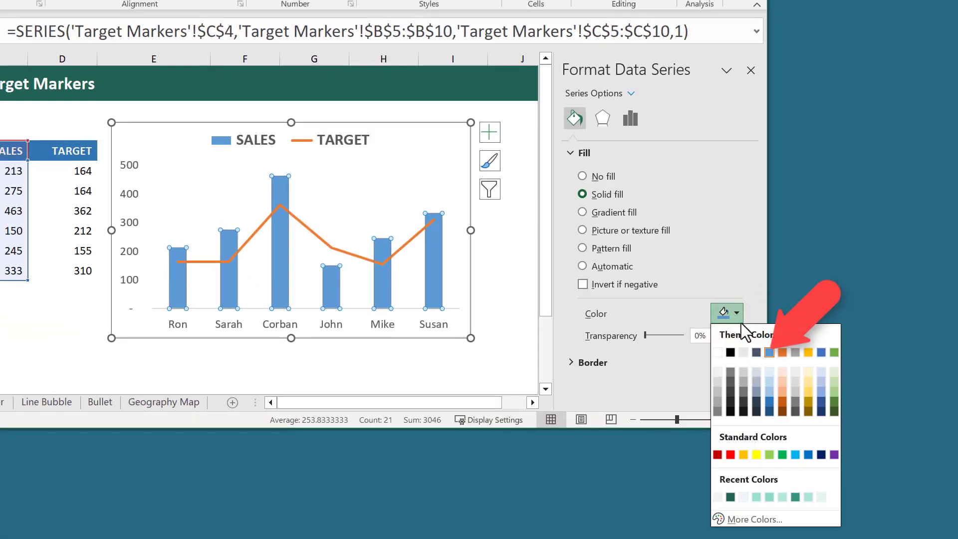
click(771, 353)
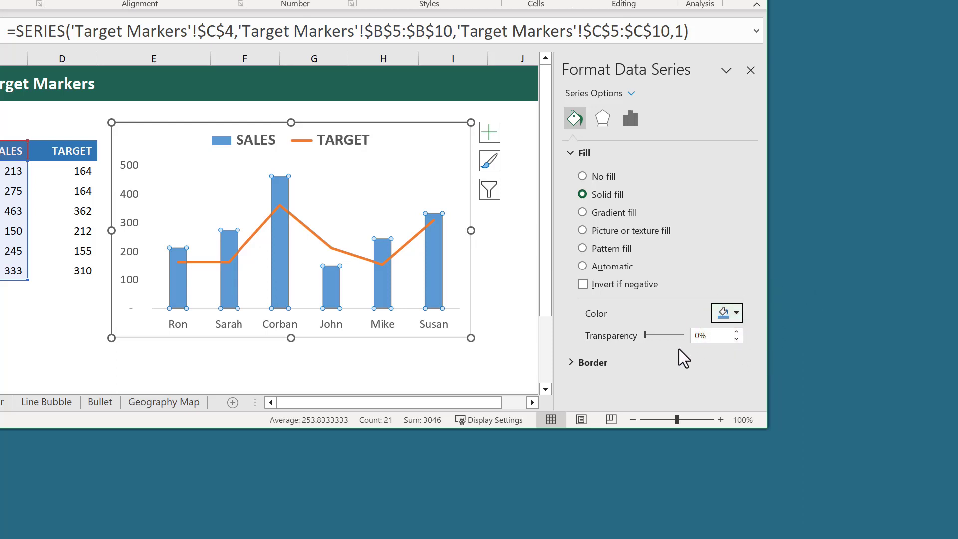
click(584, 363)
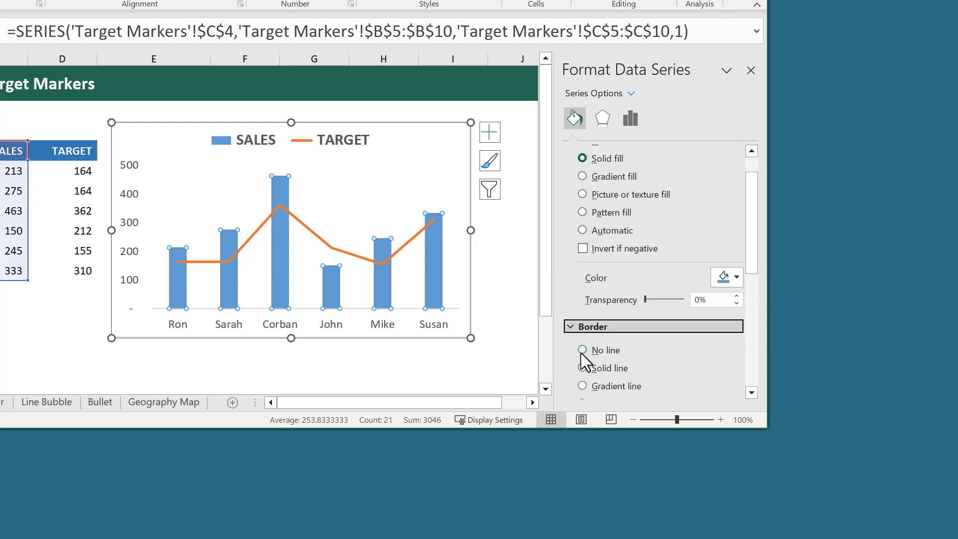
click(583, 351)
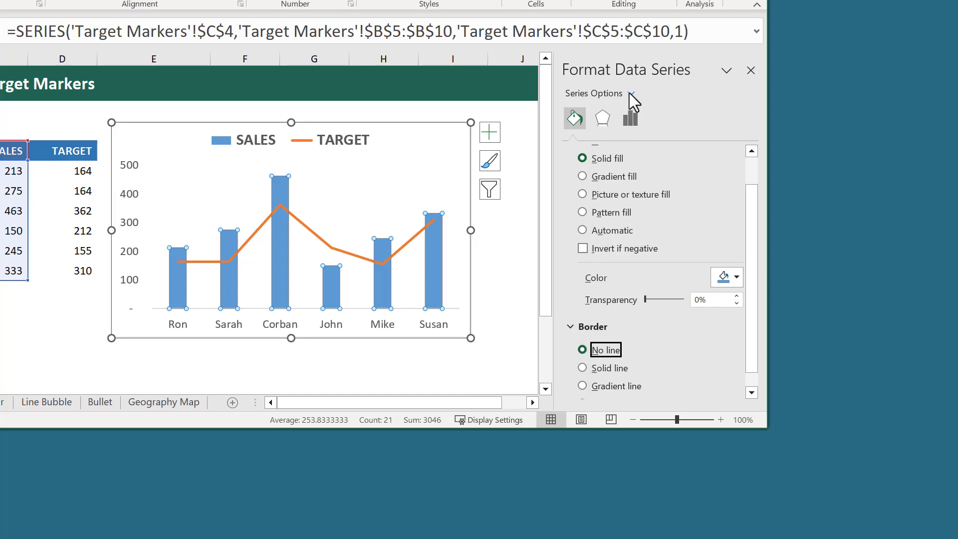
- Set the line of the TARGET series to no line
click(631, 93)
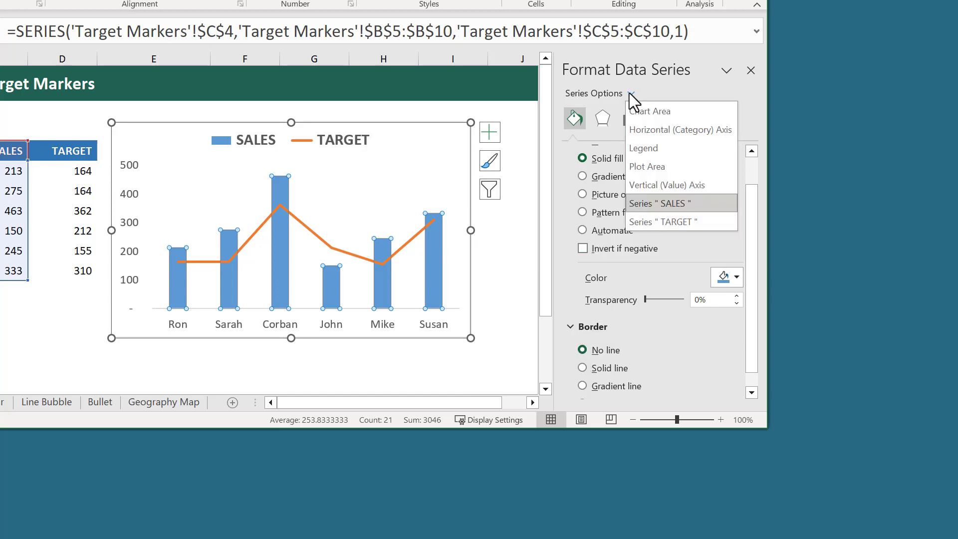
click(699, 223)
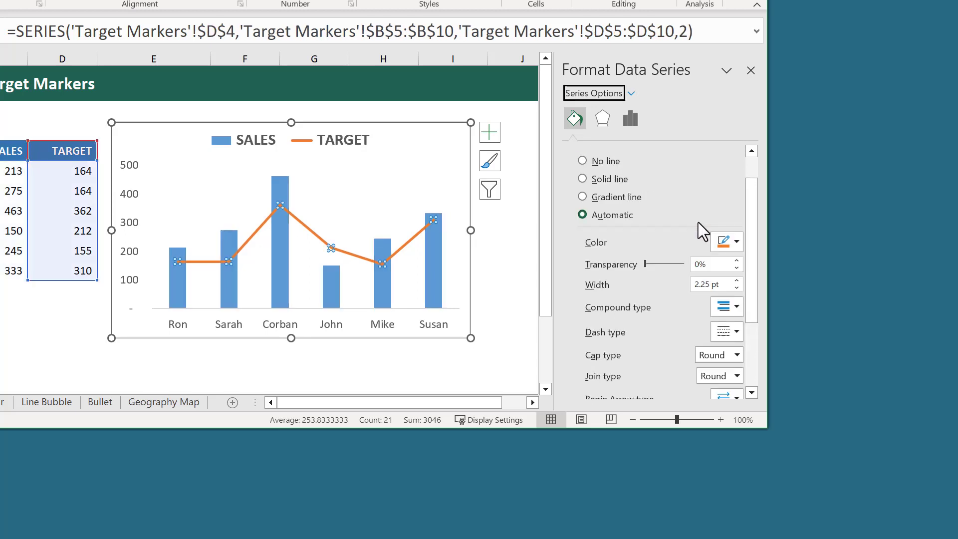
click(583, 162)
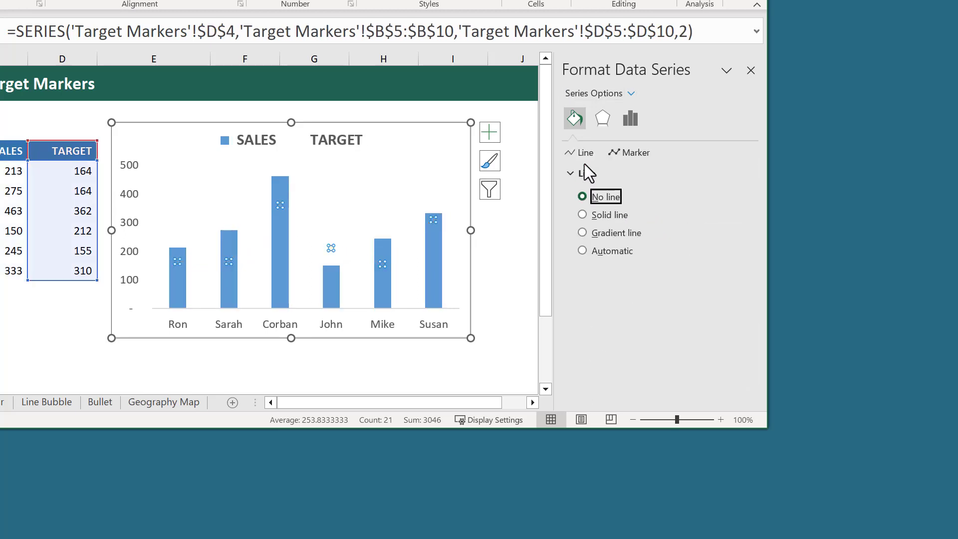
- Give the TARGET series built-in markers of the long dash type at size 25
click(632, 154)
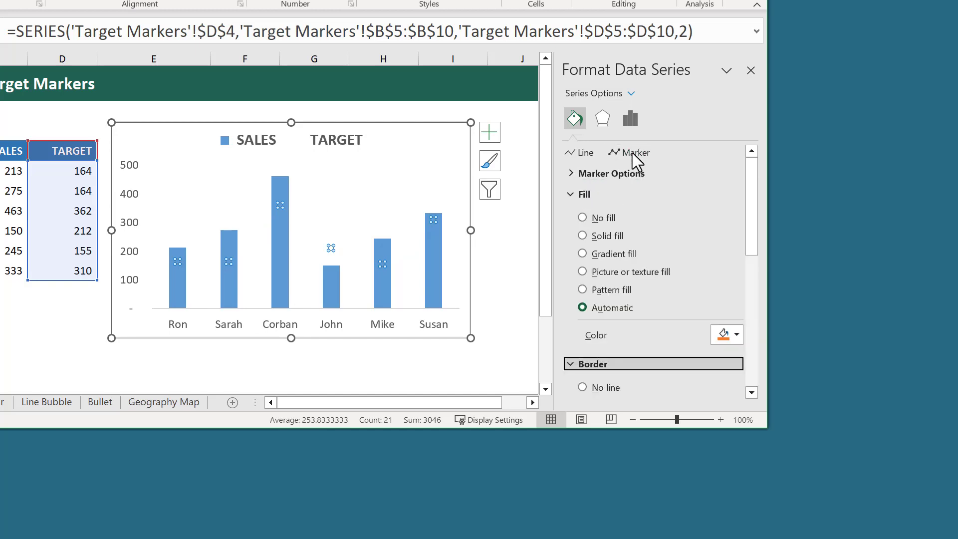
click(573, 175)
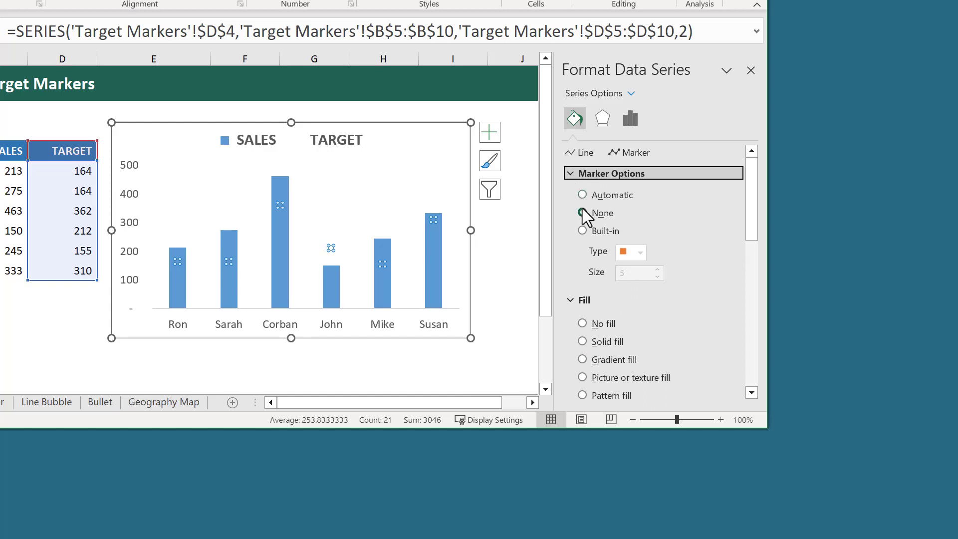
click(583, 231)
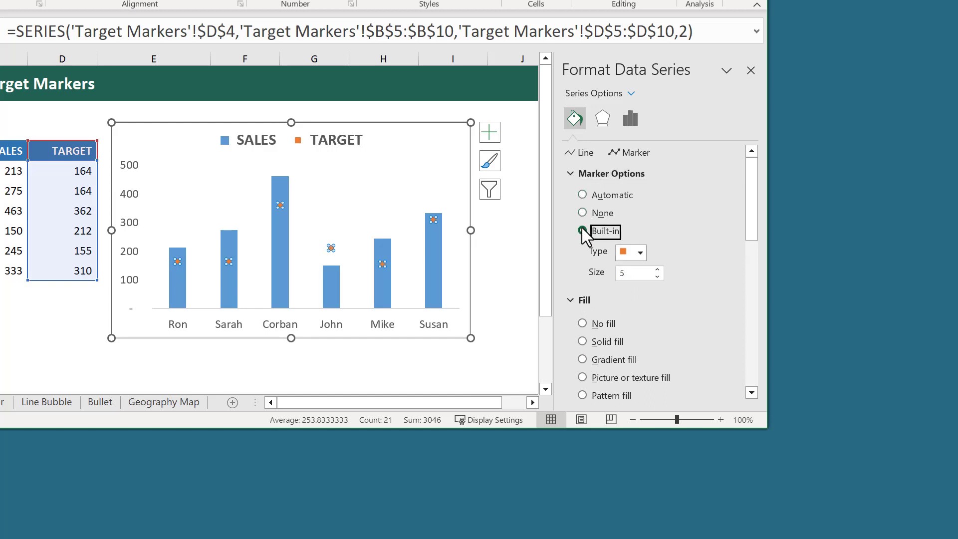
click(641, 253)
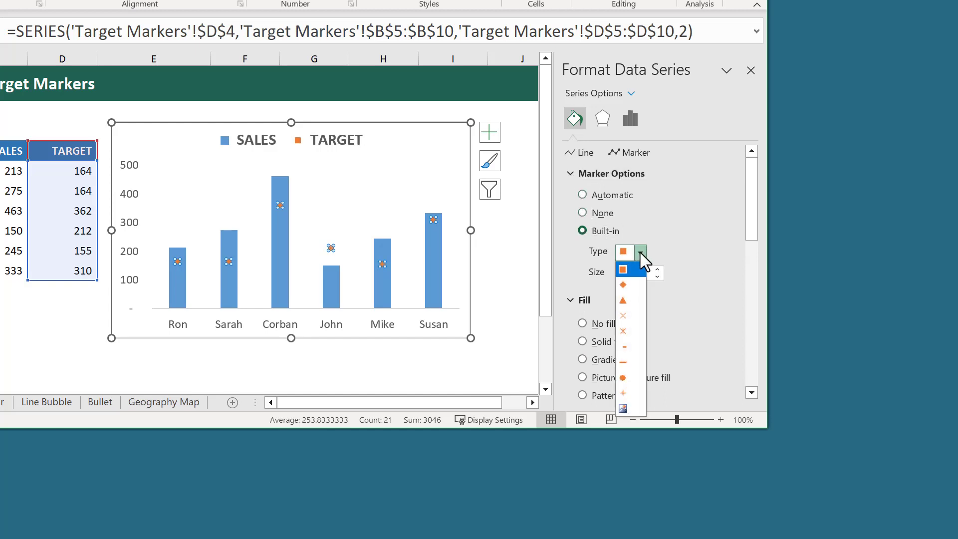
click(630, 364)
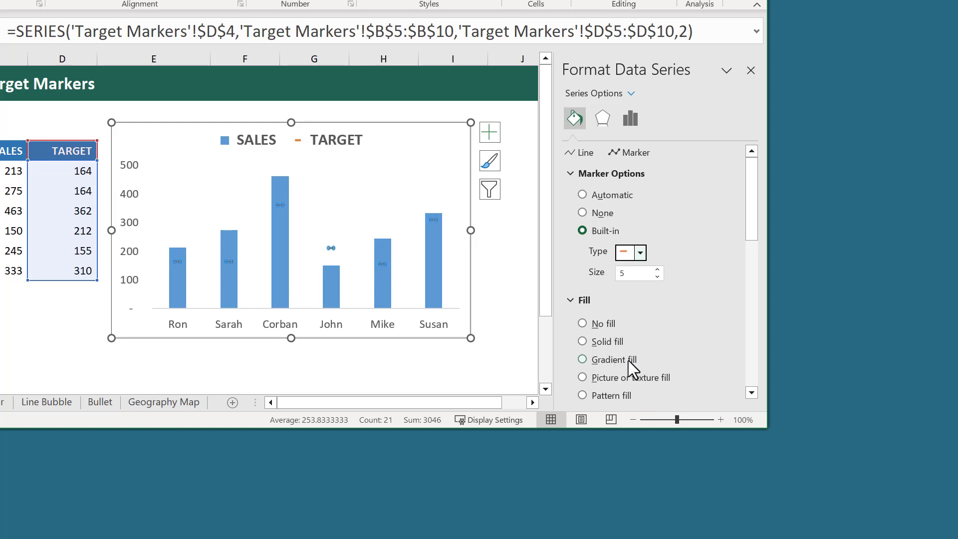
click(632, 275)
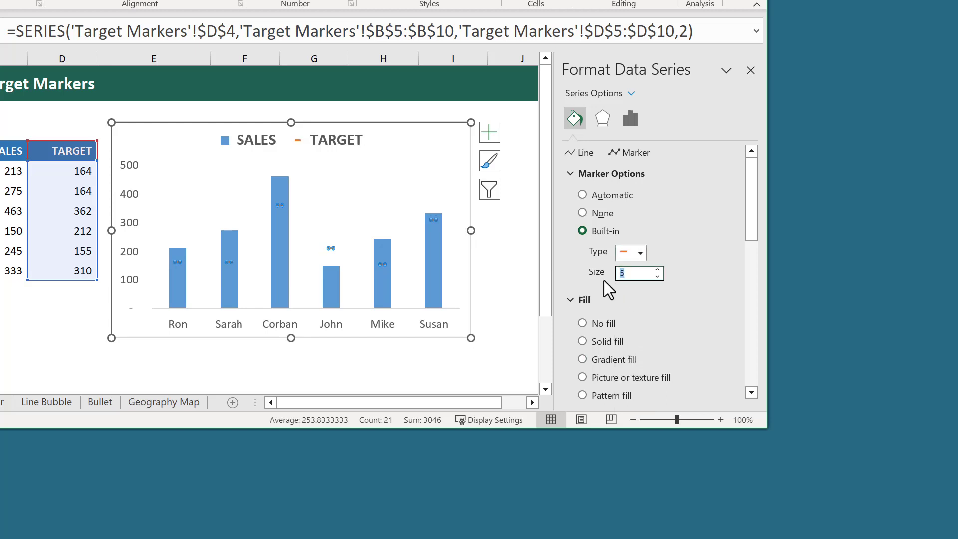
text(25)
key(Return)
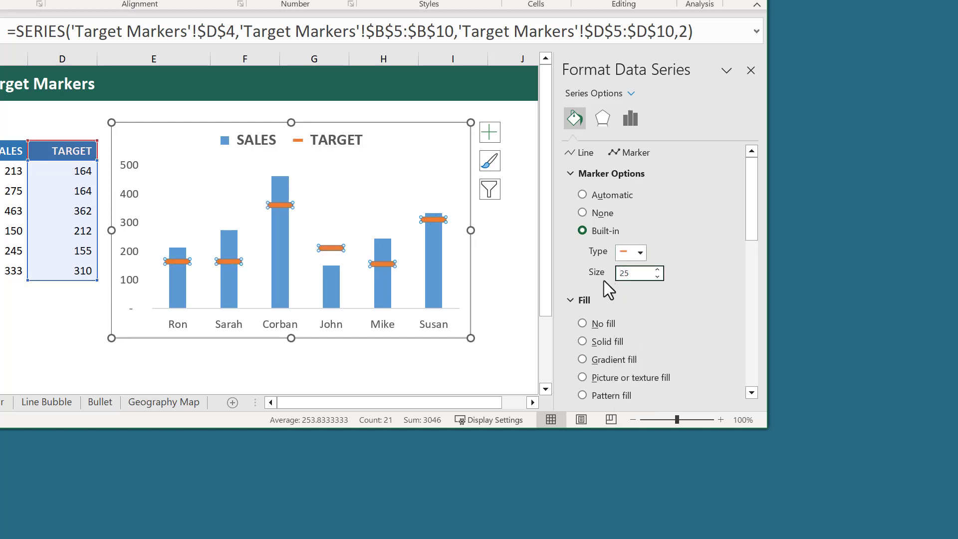
- Give the TARGET markers a solid fill in the darkest shade of the theme blue
scroll(650, 297, down, 2)
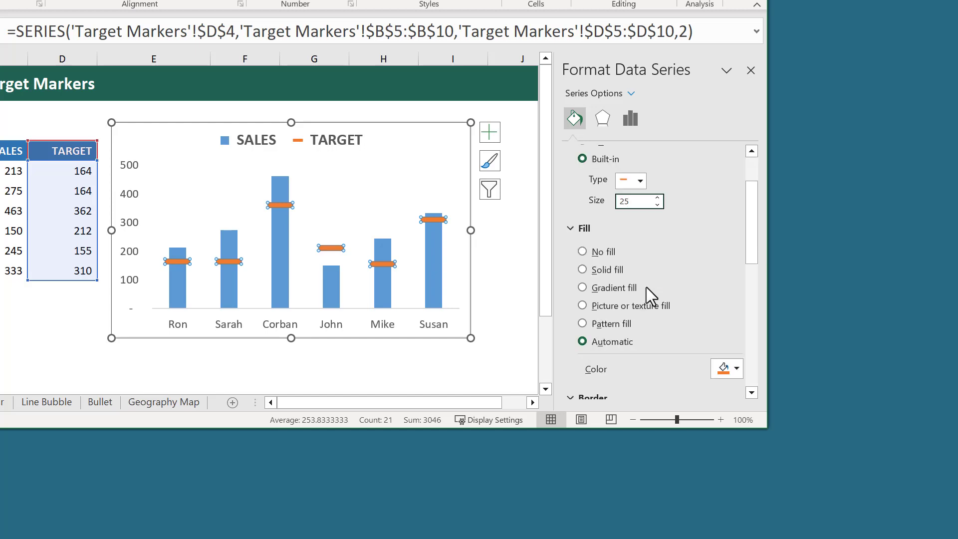
click(583, 270)
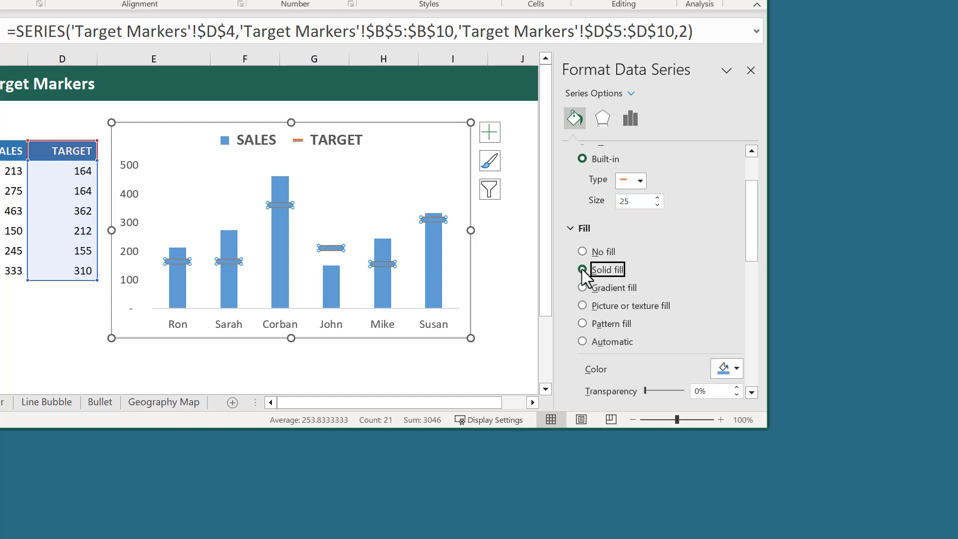
click(737, 370)
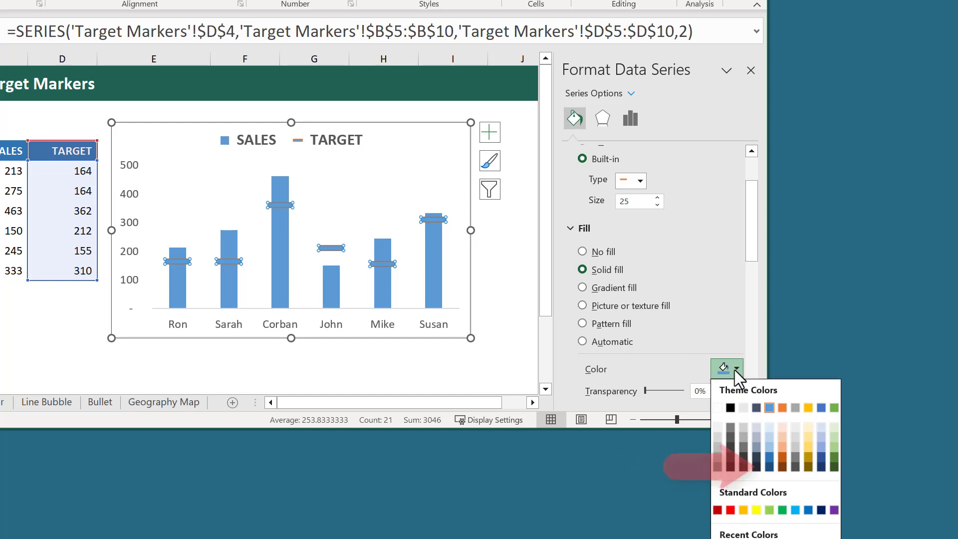
click(770, 466)
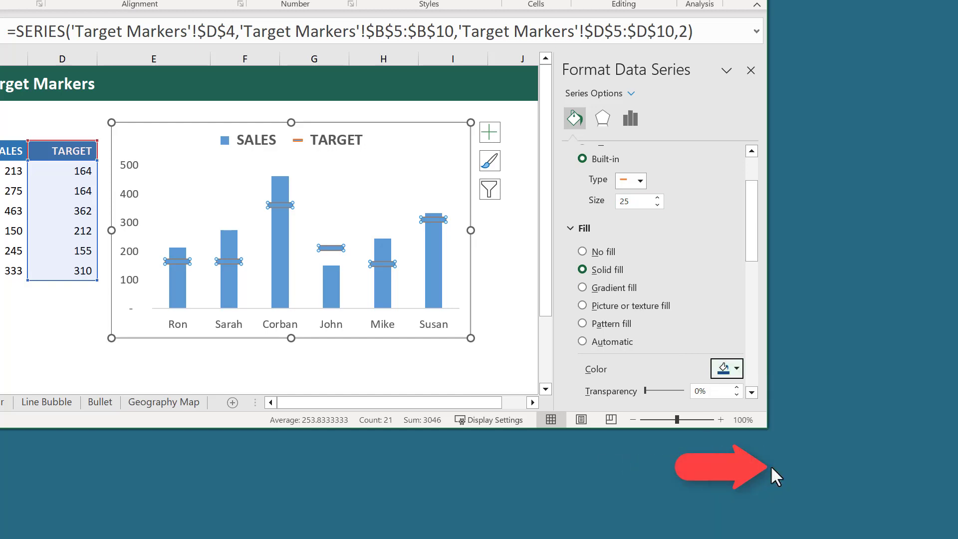
- Set the border of the TARGET markers to no line and finish formatting the series
scroll(688, 367, down, 1)
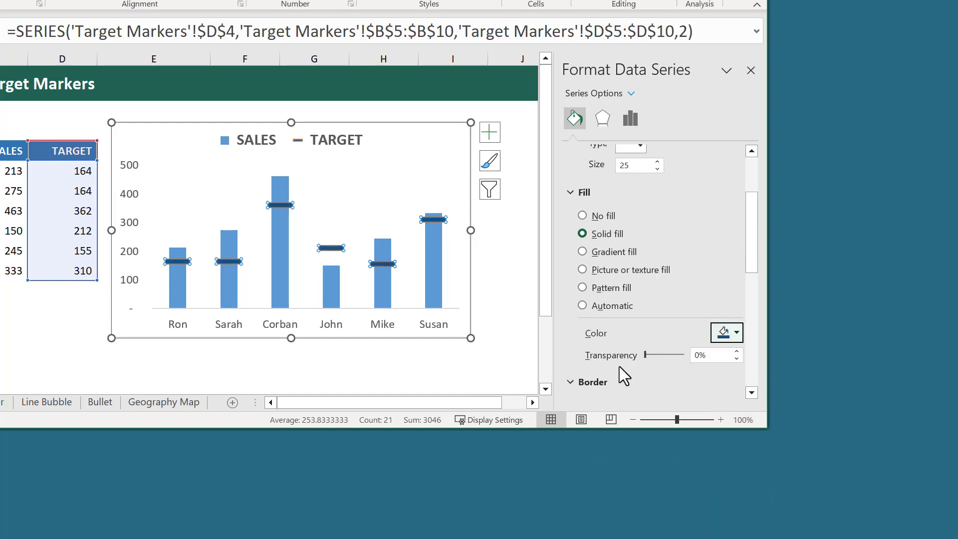
click(621, 382)
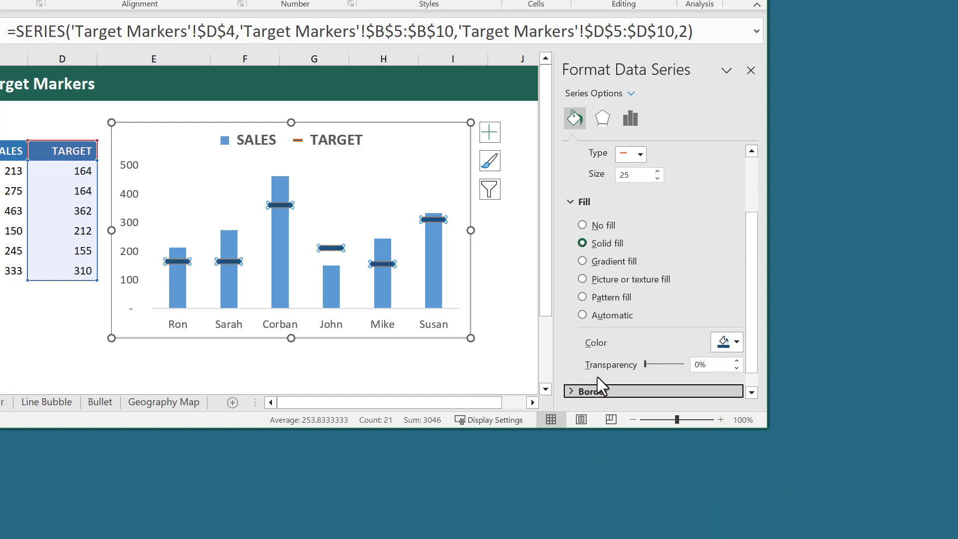
click(620, 395)
click(583, 273)
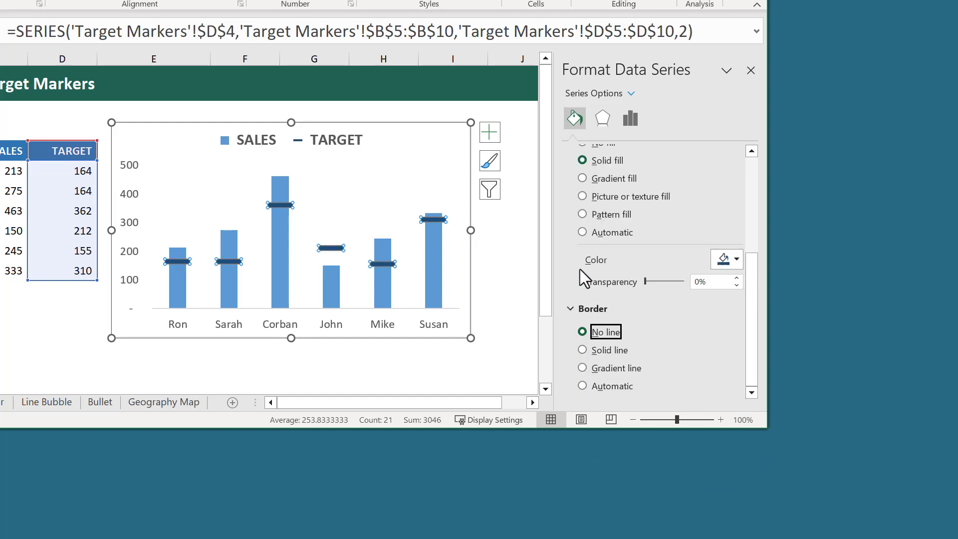
click(751, 70)
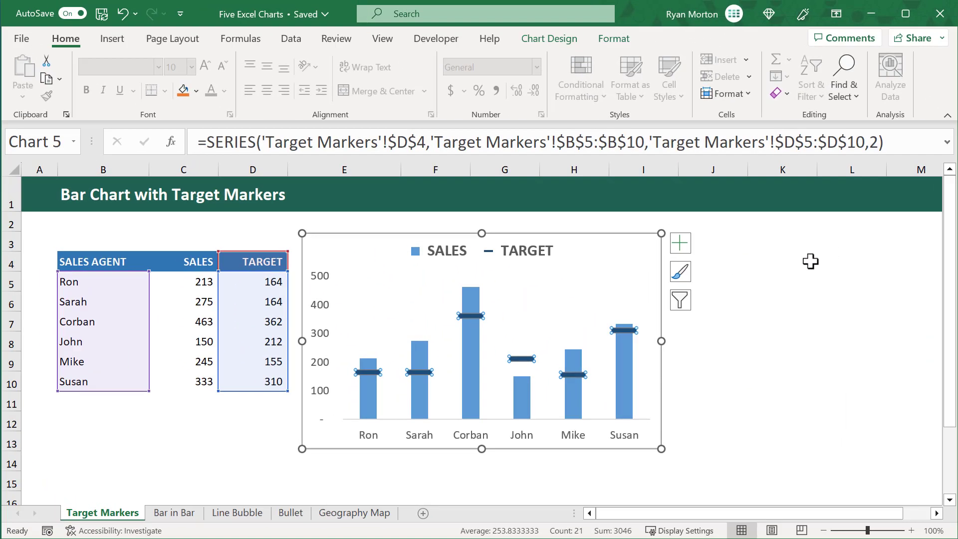
- Move the chart further away from the sales table and set its chart area to no outline
click(598, 148)
drag(592, 238, 653, 237)
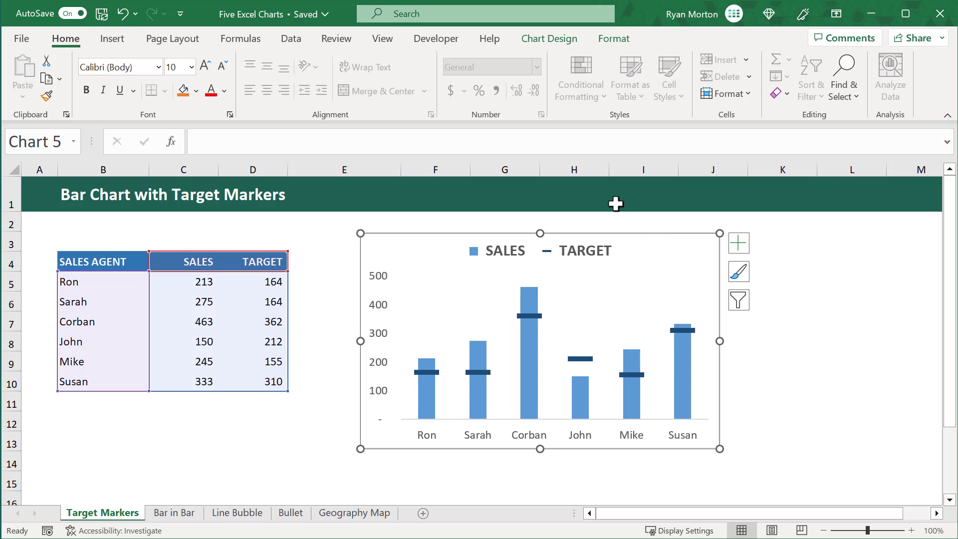
click(614, 39)
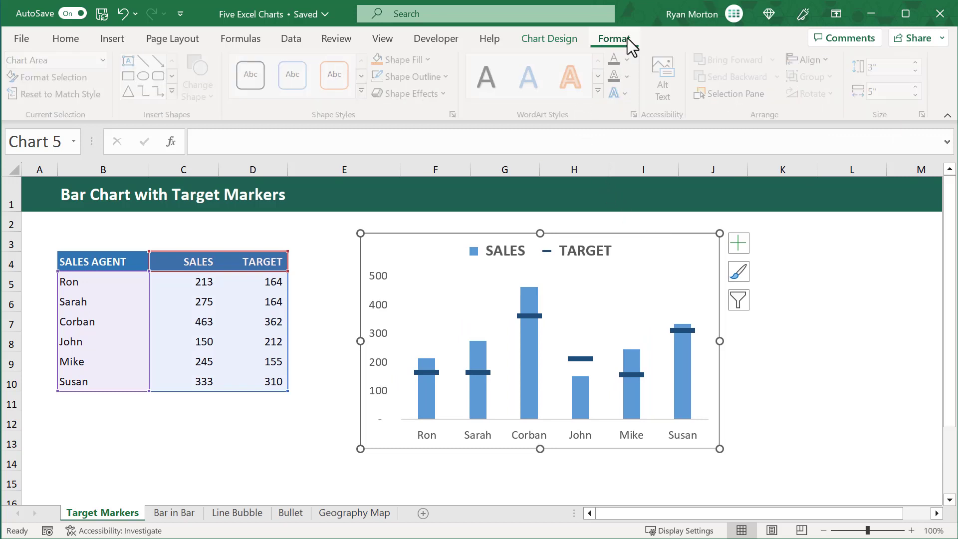
click(436, 76)
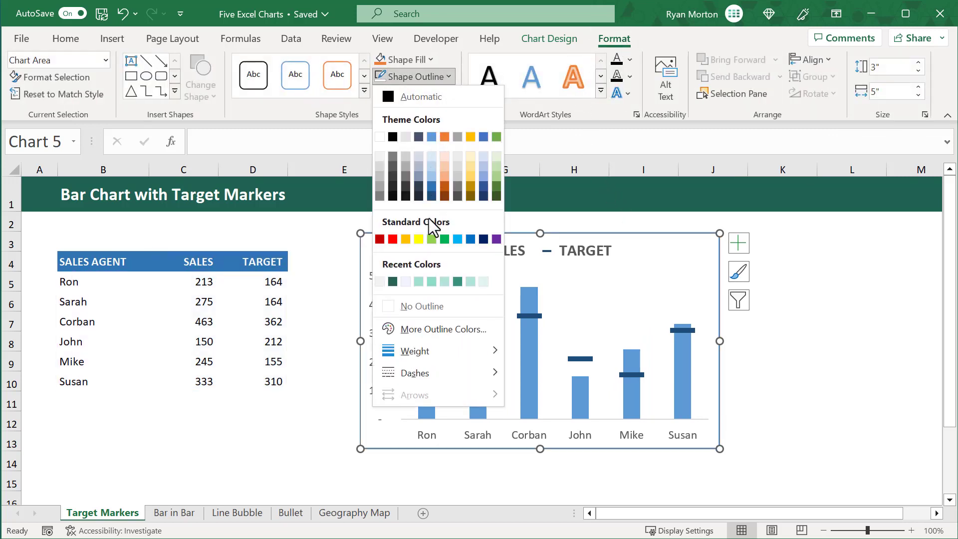
click(420, 302)
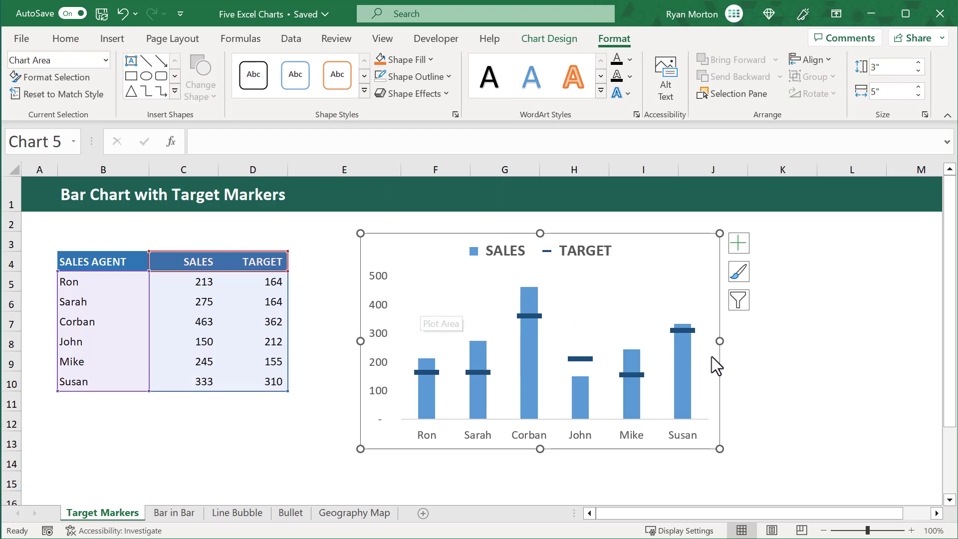
click(821, 338)
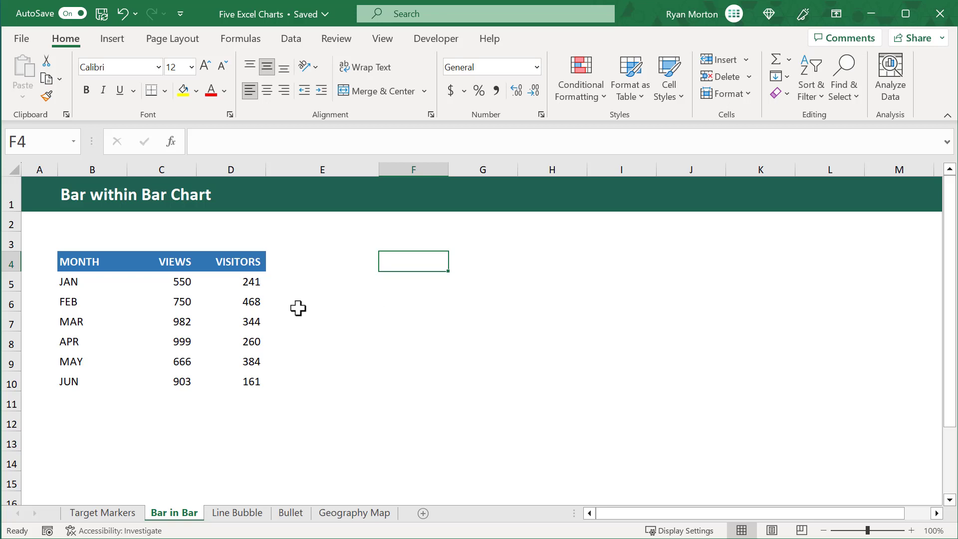
- Insert a 2-D clustered column chart from the MONTH, VIEWS and VISITORS table (B4:D10) on the Bar in Bar sheet
click(82, 261)
drag(82, 261, 229, 383)
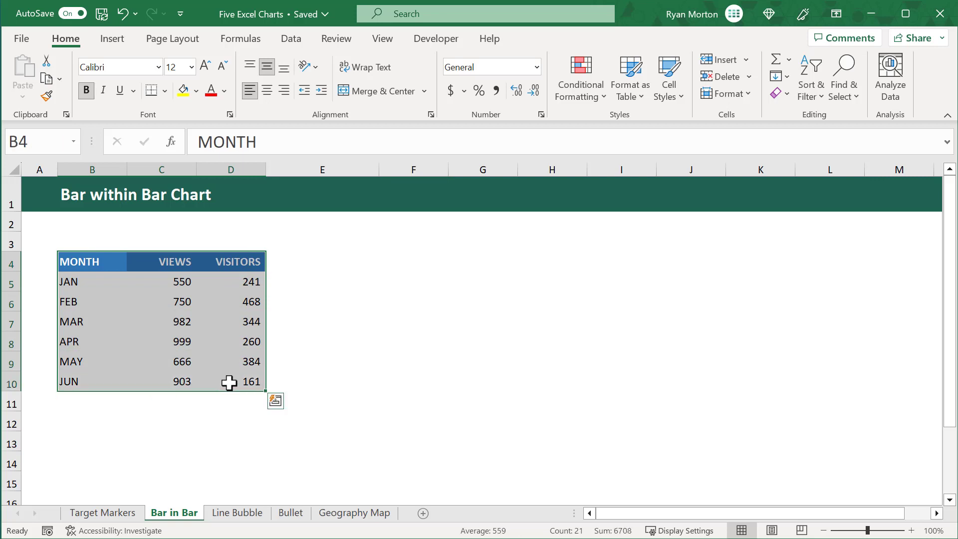
click(113, 39)
click(398, 60)
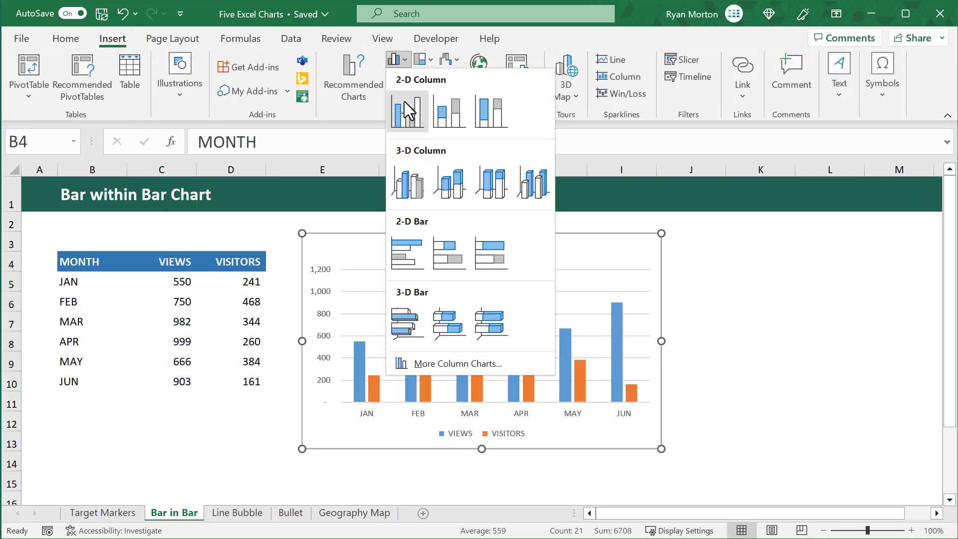
click(405, 111)
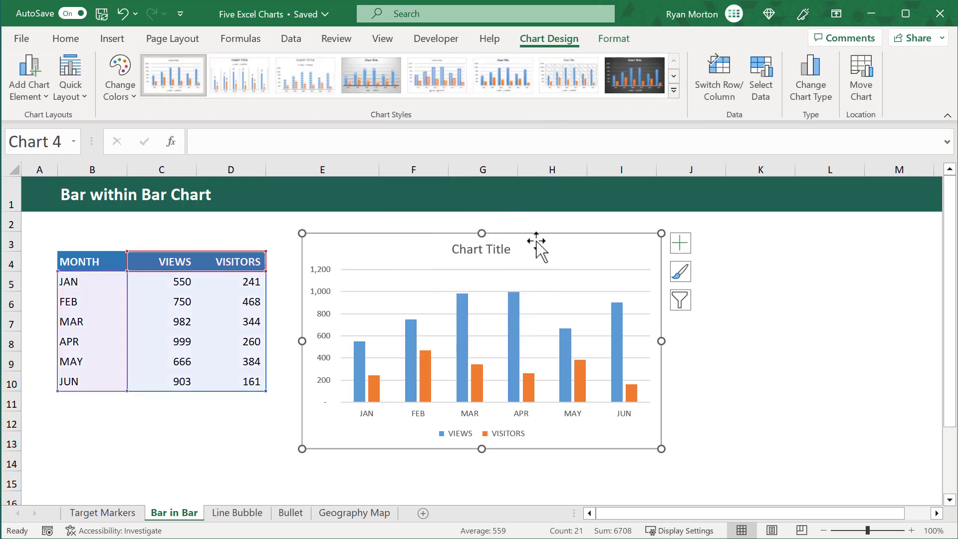
- Remove the new chart's gridlines and title, and place its legend above the columns
click(680, 249)
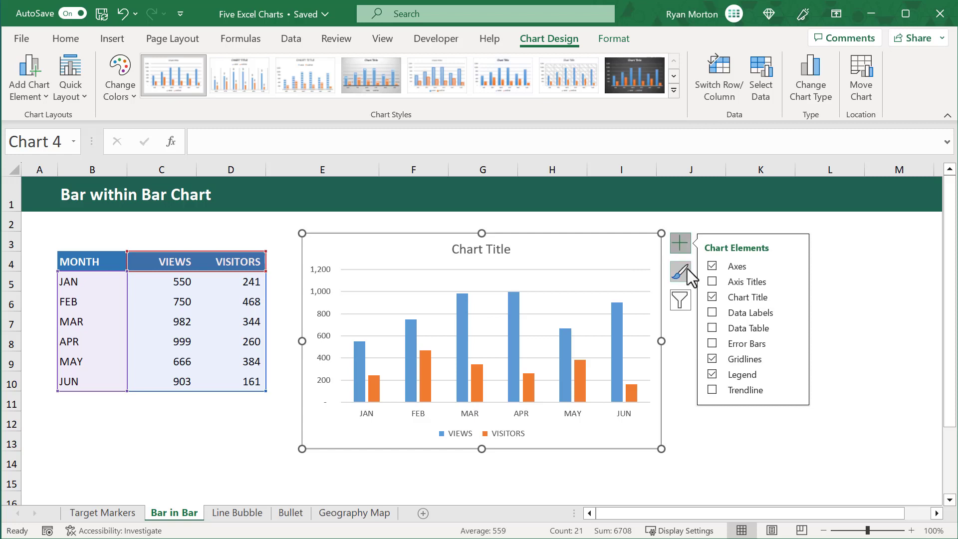
click(712, 359)
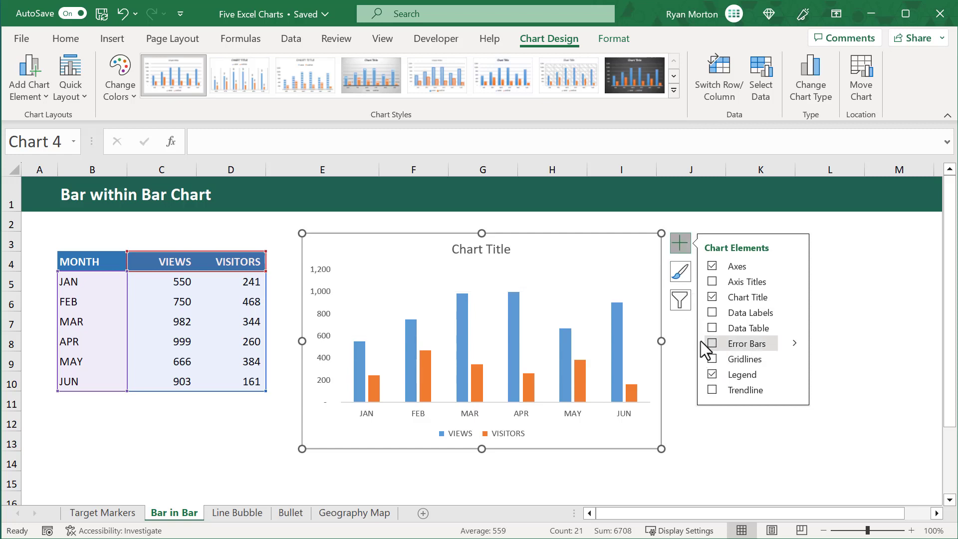
click(713, 297)
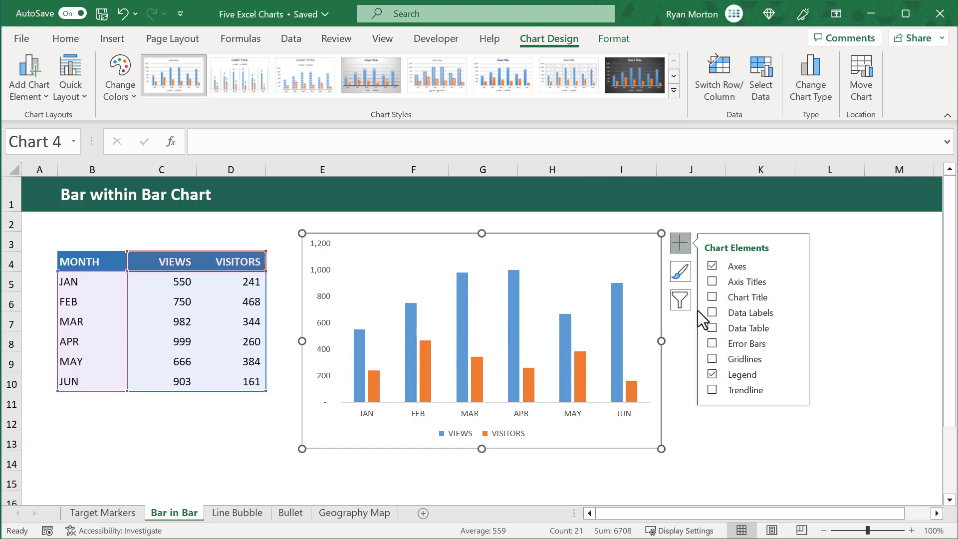
click(795, 375)
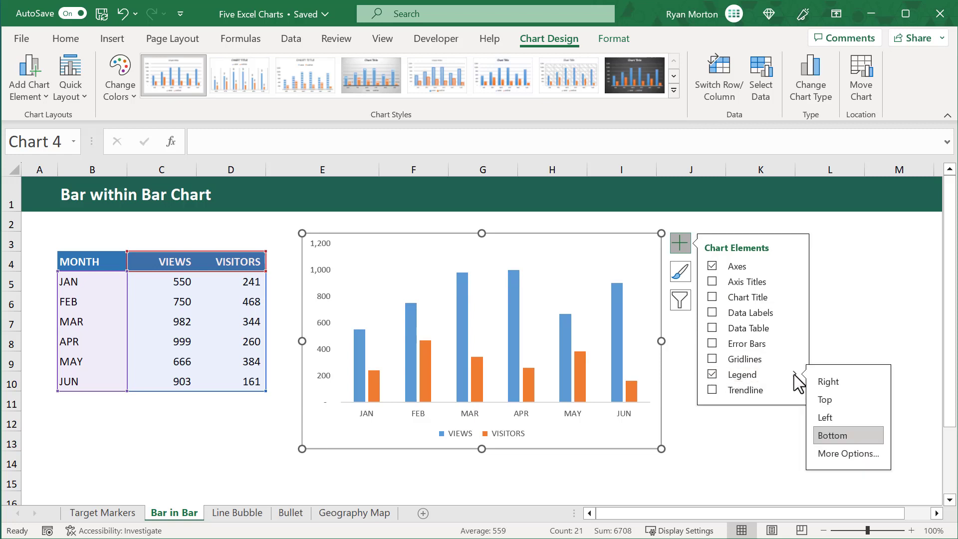
click(829, 399)
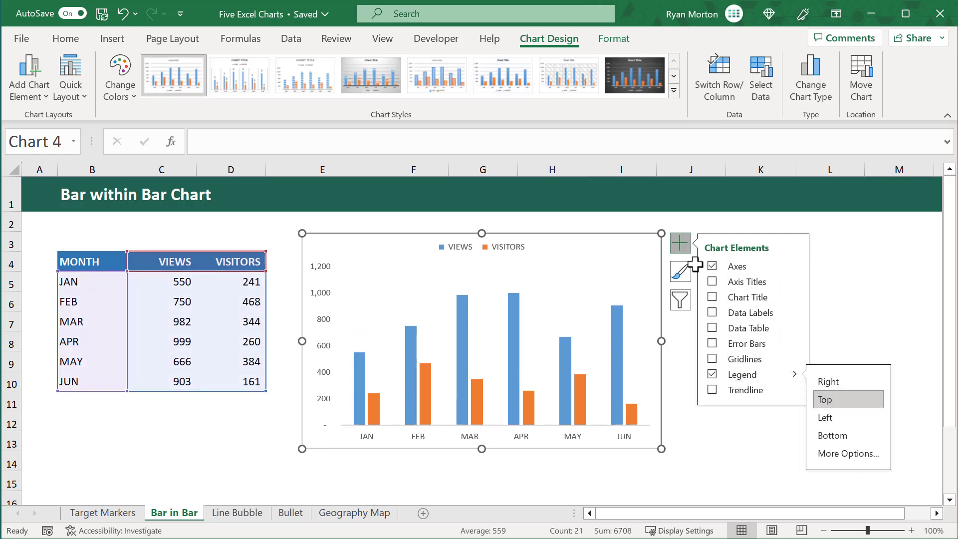
click(680, 243)
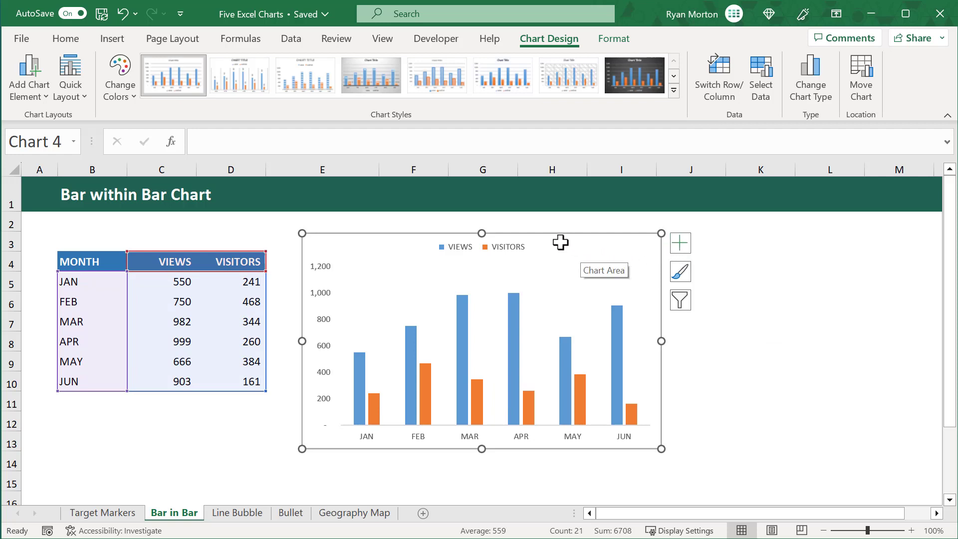
- Set the chart legend's text to size 16 and bold
click(506, 245)
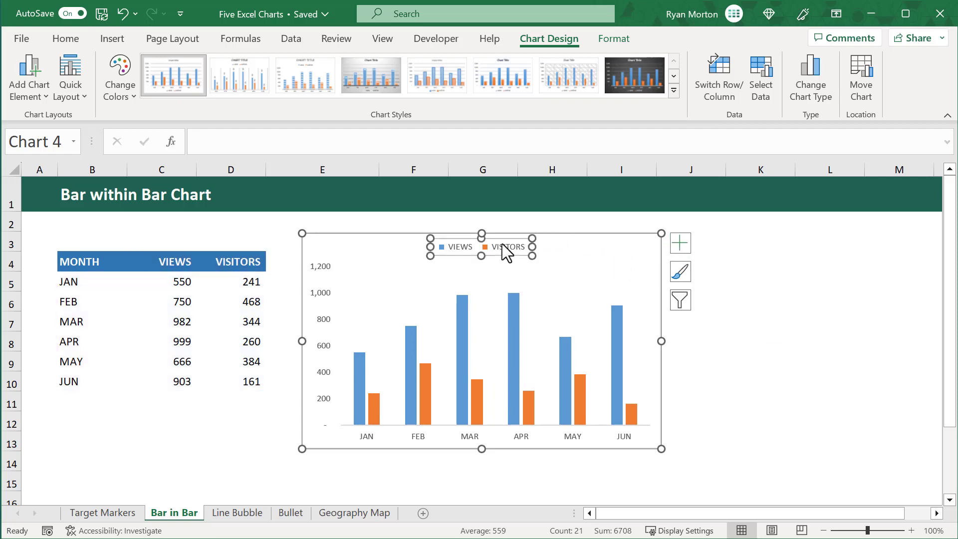
click(74, 40)
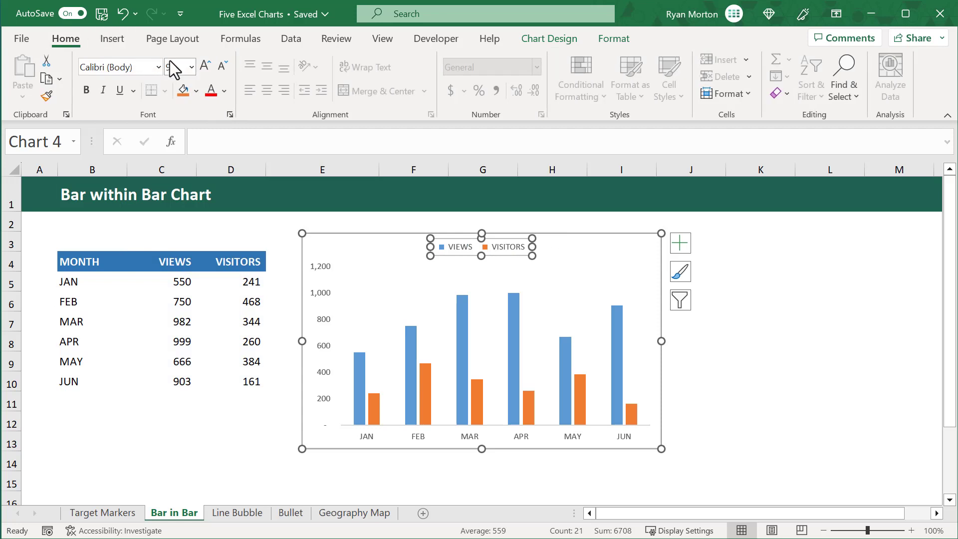
click(192, 66)
click(179, 209)
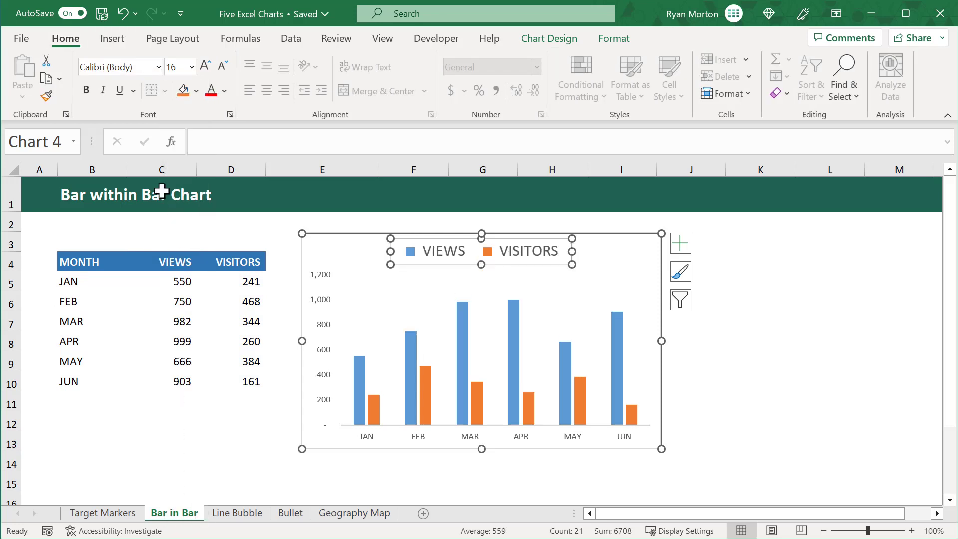
click(88, 92)
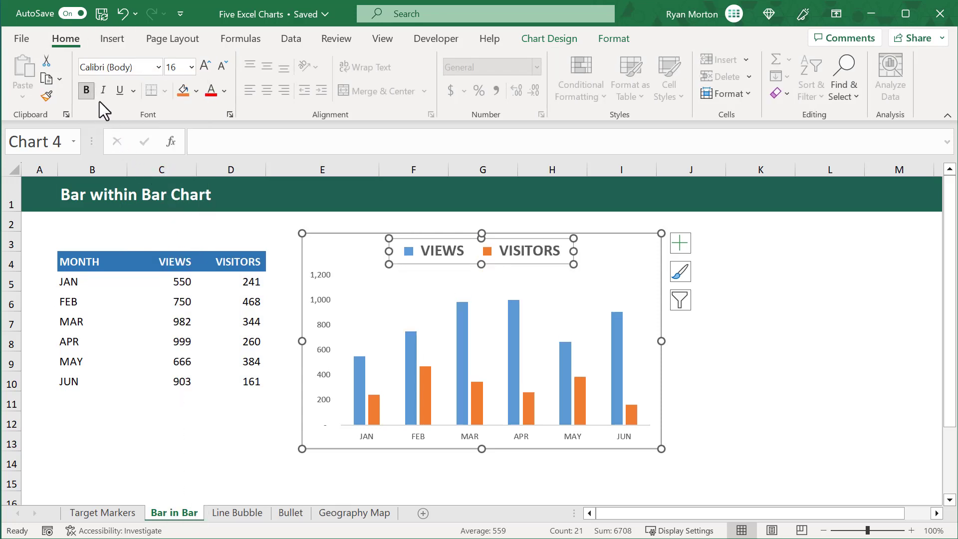
- Set the vertical axis and the month axis labels of the chart to font size 12
click(324, 300)
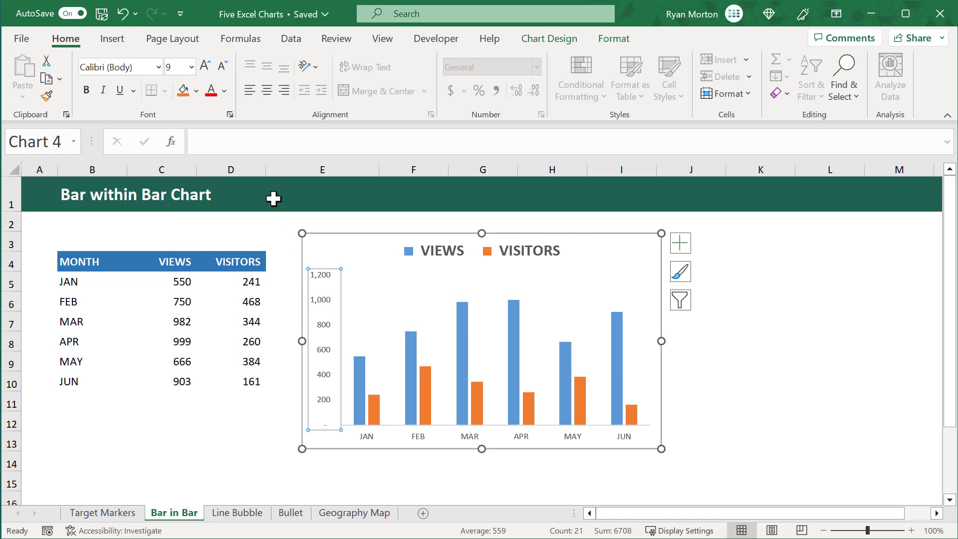
click(191, 66)
click(179, 174)
click(375, 437)
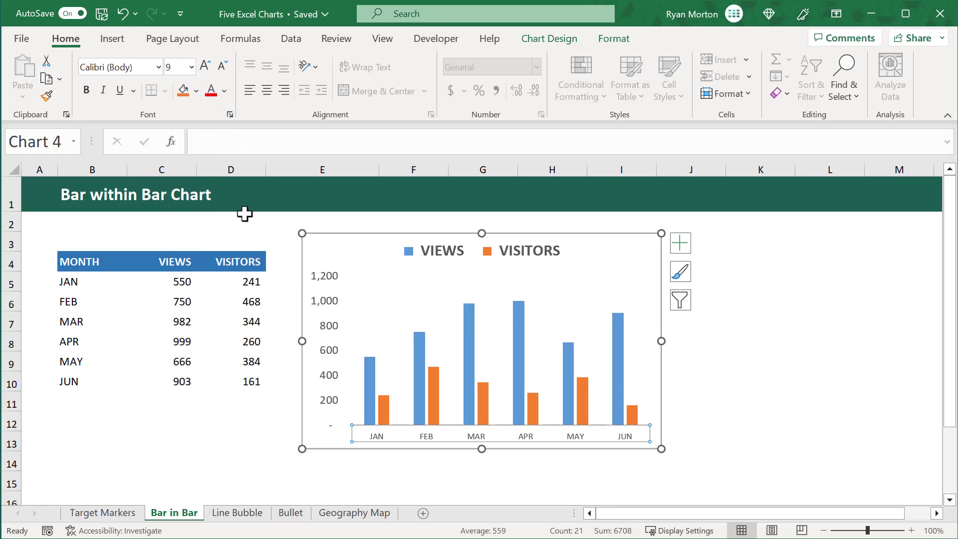
click(192, 67)
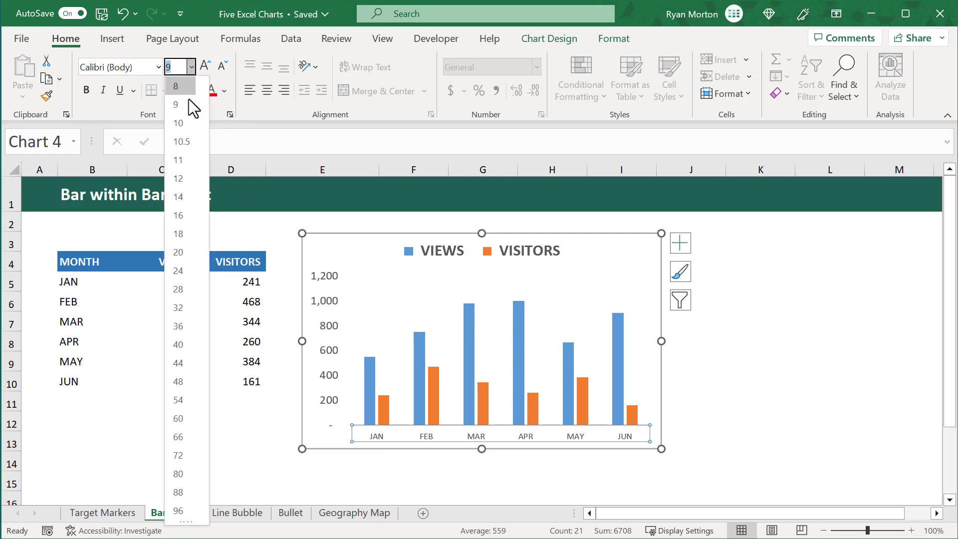
click(178, 178)
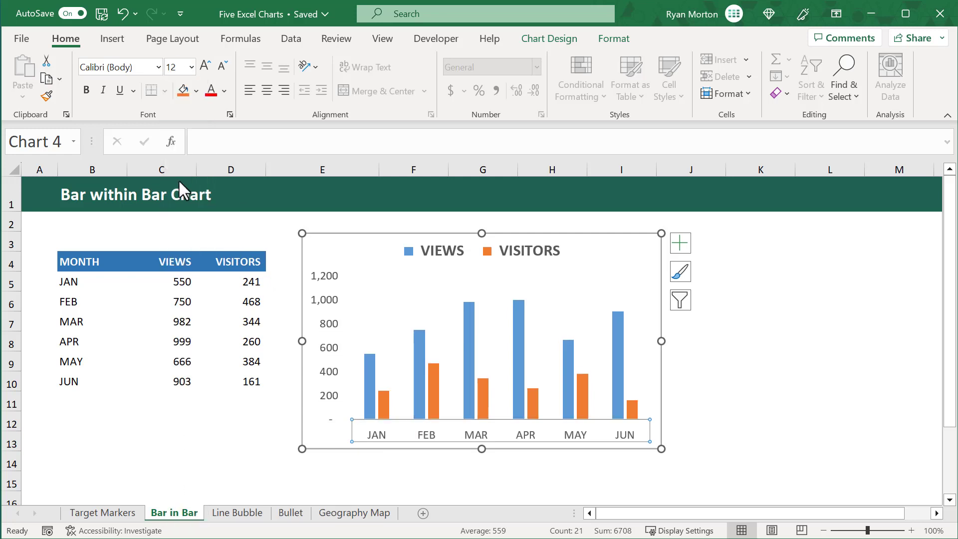
- Change the chart to a custom combo with VIEWS and VISITORS as Clustered Column, VISITORS on the secondary axis, and delete the secondary axis labels
right_click(567, 272)
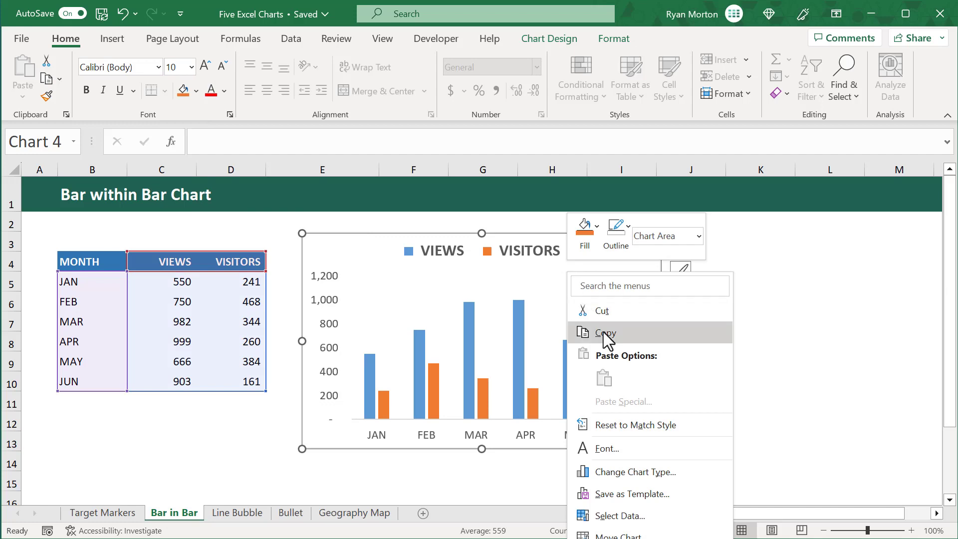
click(628, 473)
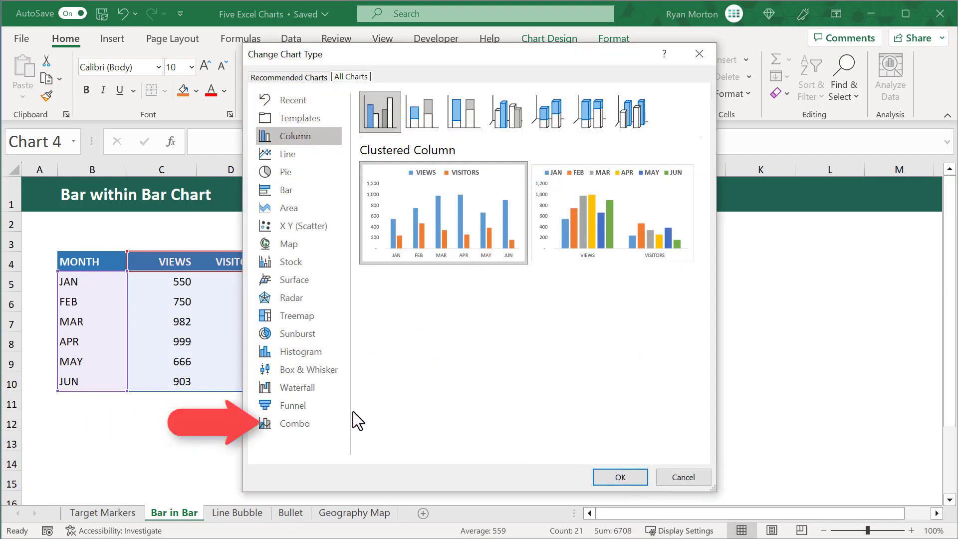
click(312, 422)
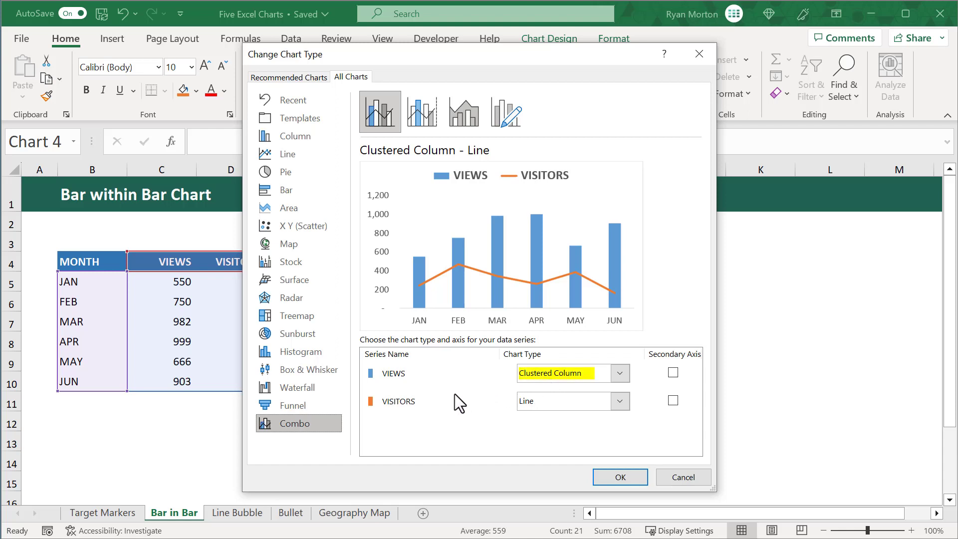
click(529, 403)
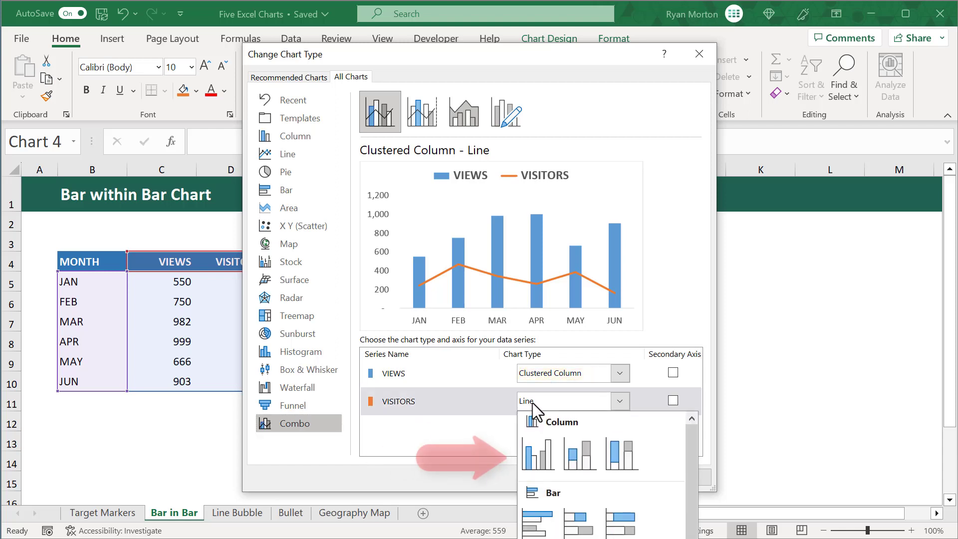
click(541, 456)
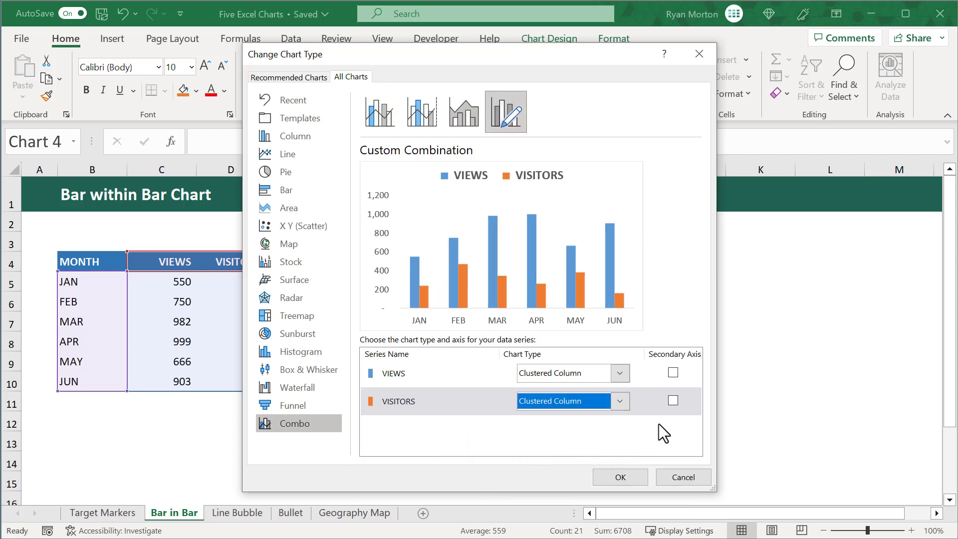
click(672, 399)
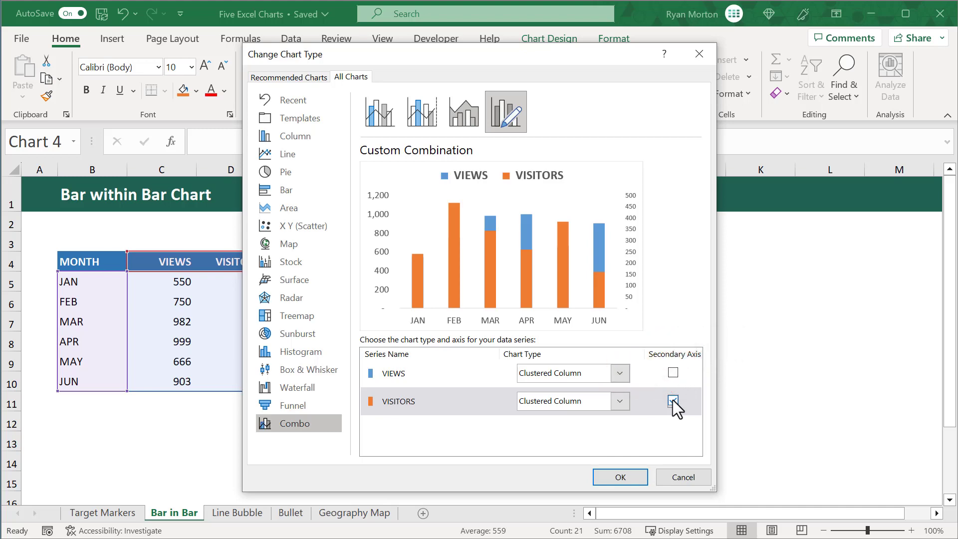
click(645, 478)
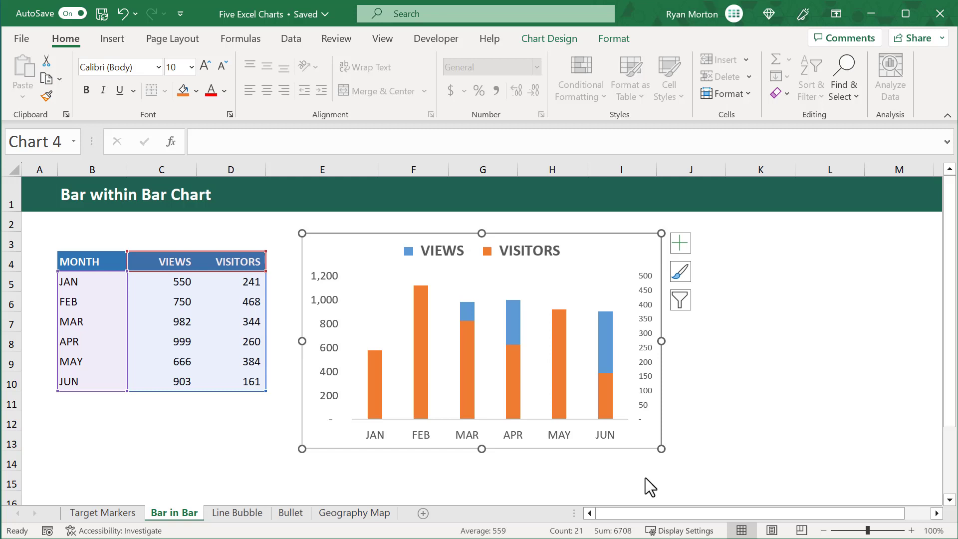
click(650, 372)
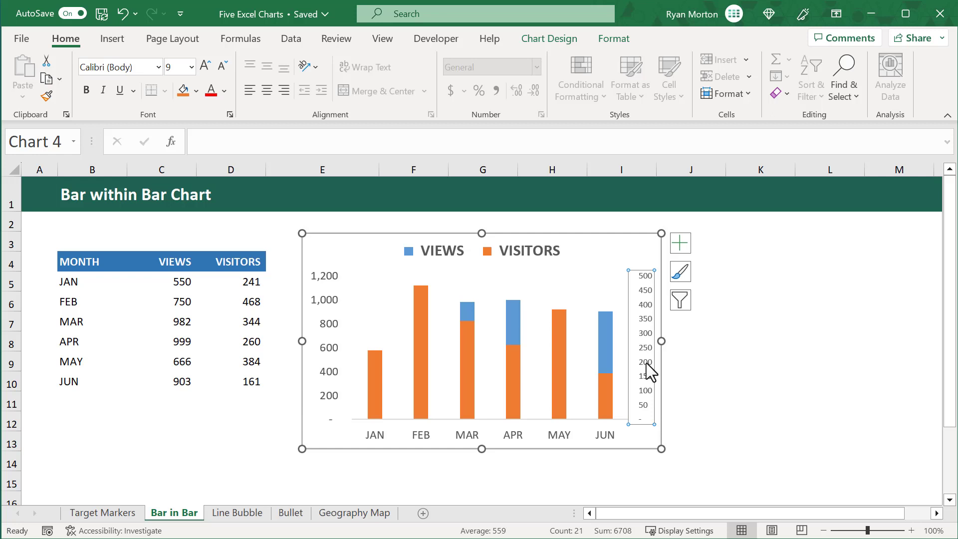
key(Delete)
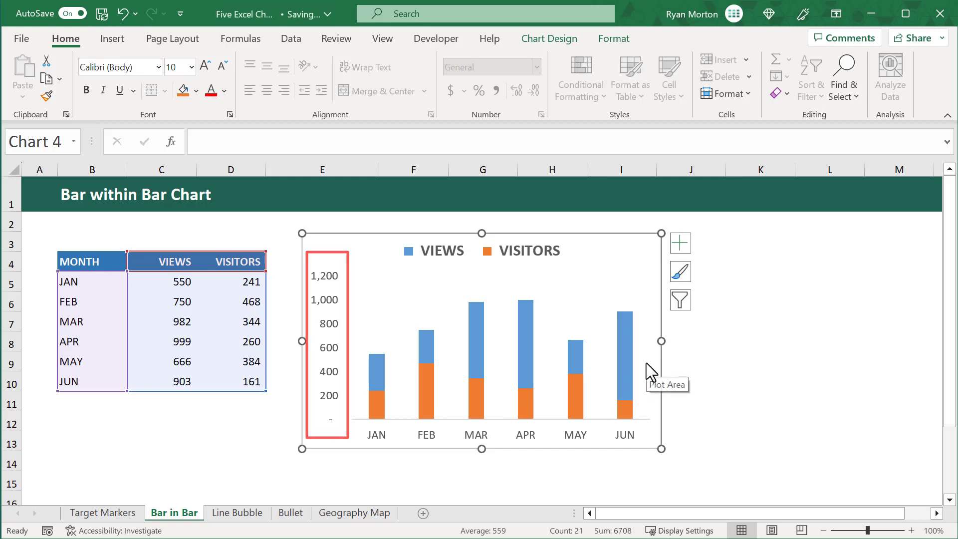
- Set the gap width of the VIEWS series to 75%
right_click(623, 330)
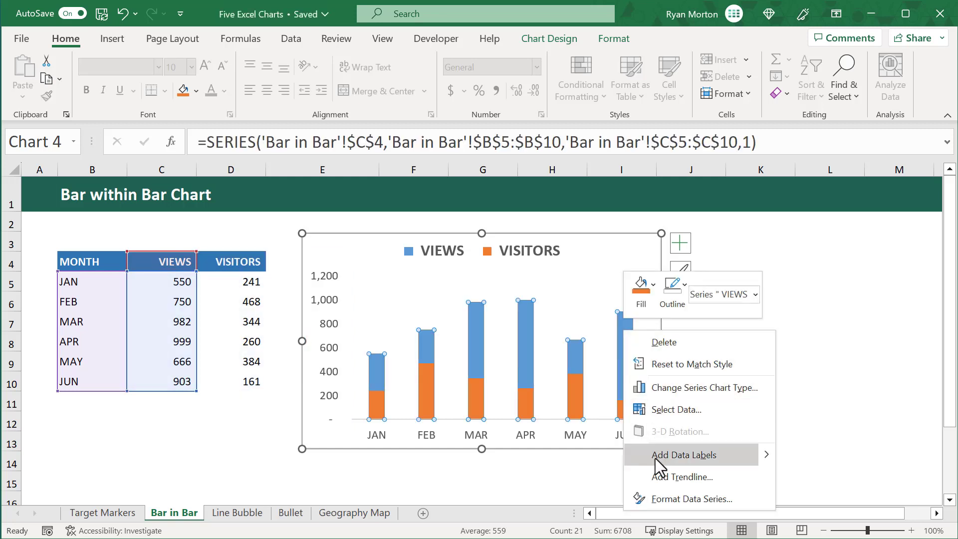
click(669, 497)
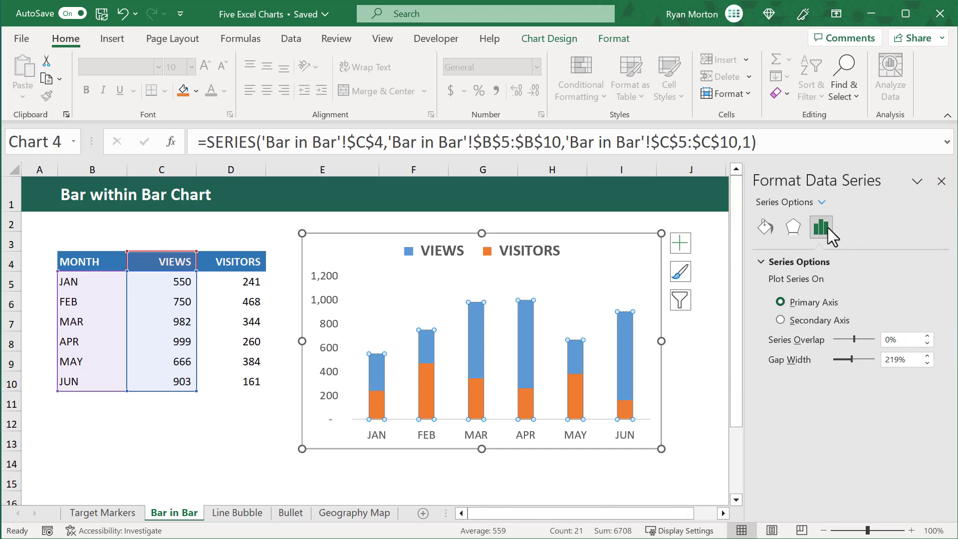
click(908, 359)
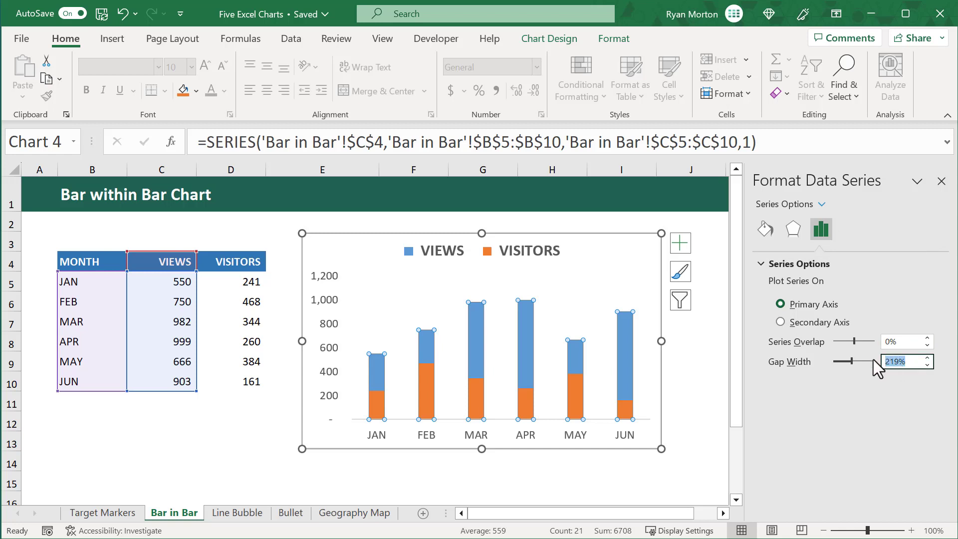
text(75)
key(Return)
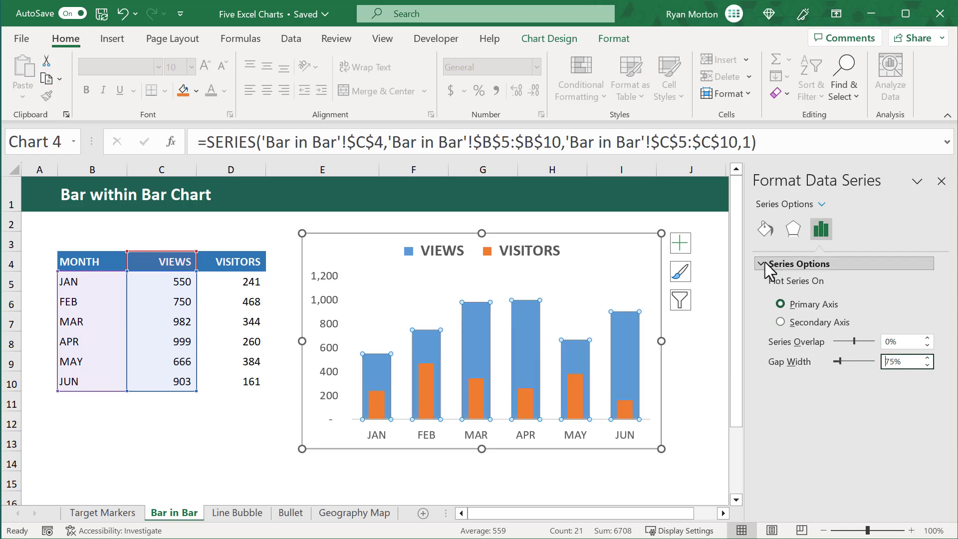
- Give the VIEWS columns a solid fill in the lightest theme blue and no border line
click(764, 230)
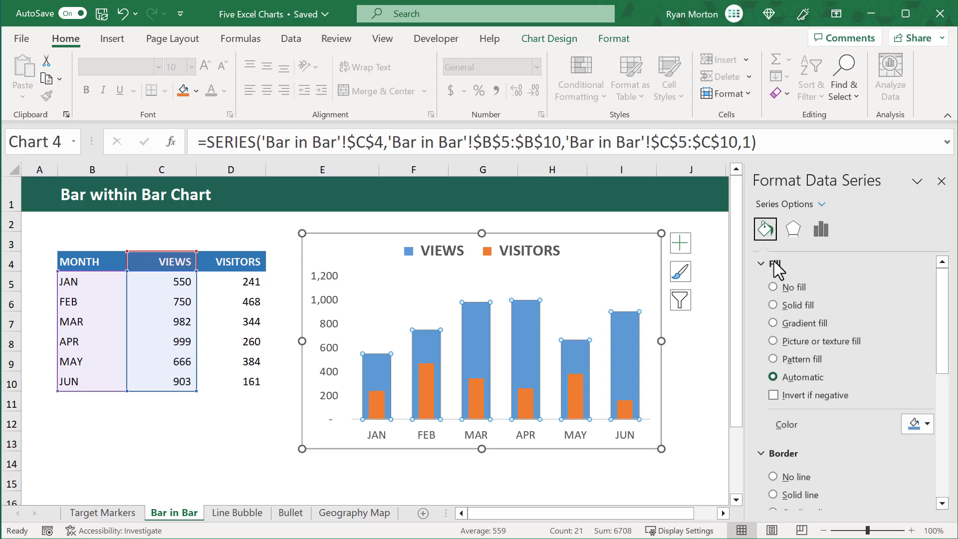
click(773, 306)
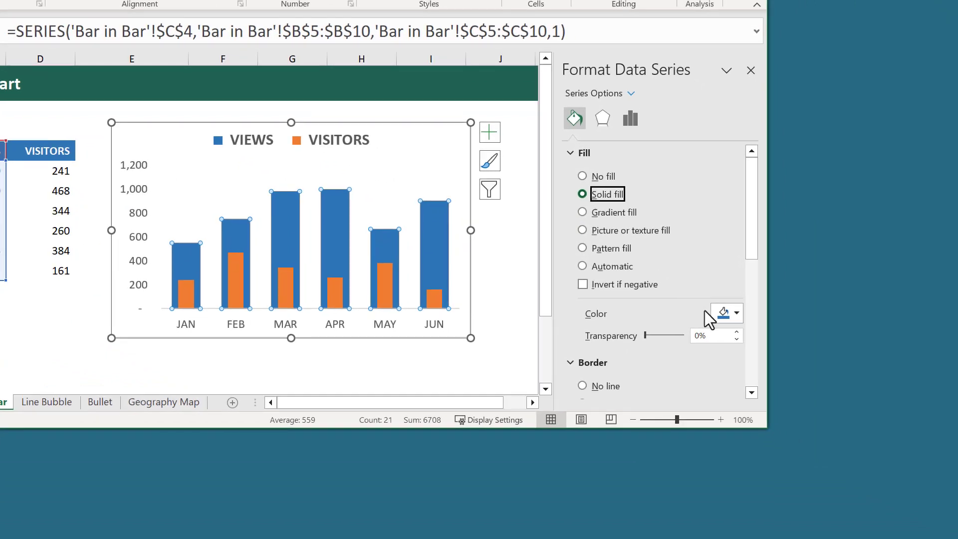
click(730, 315)
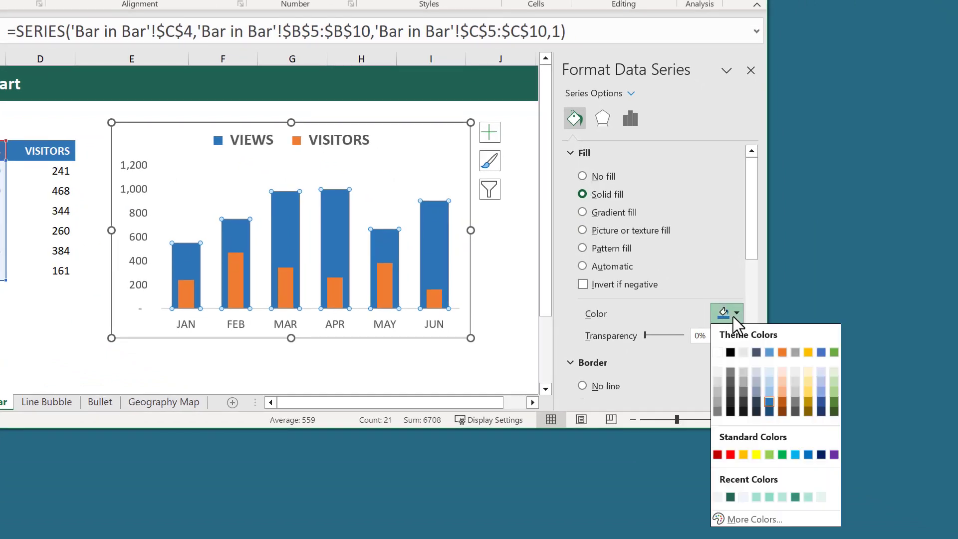
click(769, 371)
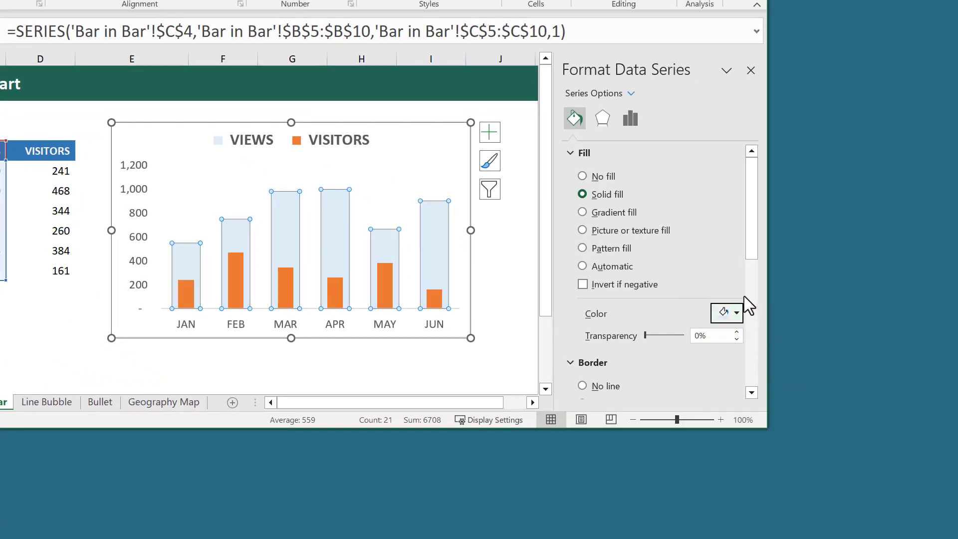
drag(752, 253, 758, 317)
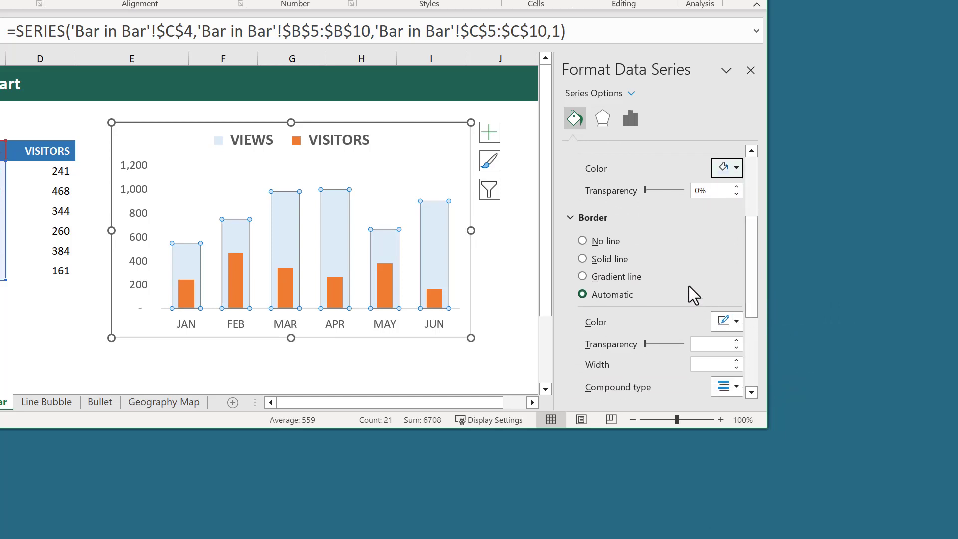
click(583, 241)
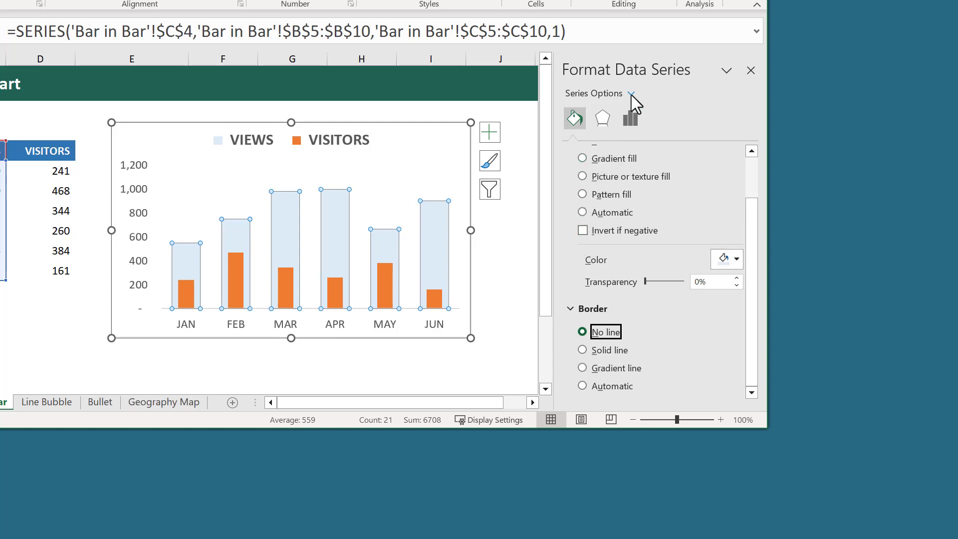
- Give the VISITORS columns a solid darker theme blue fill and no border line
click(631, 95)
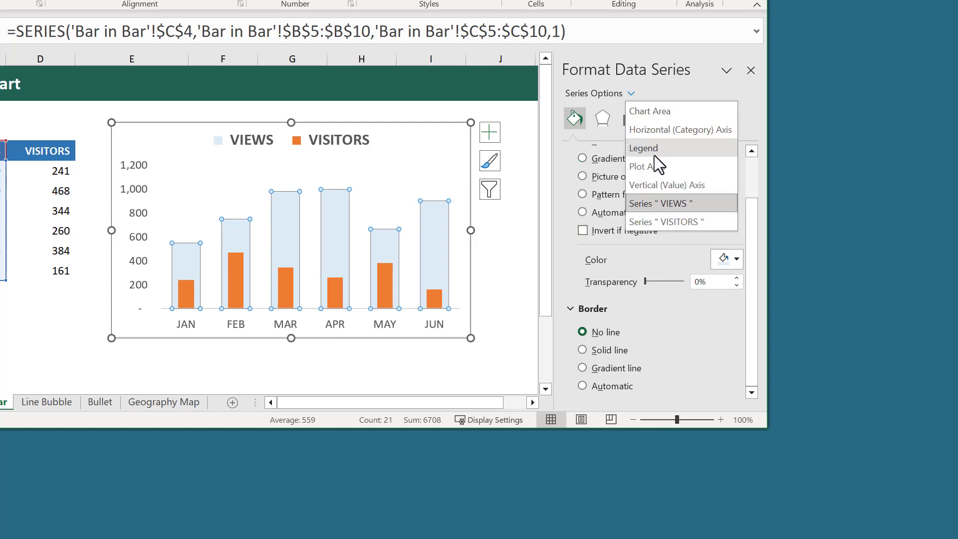
click(664, 227)
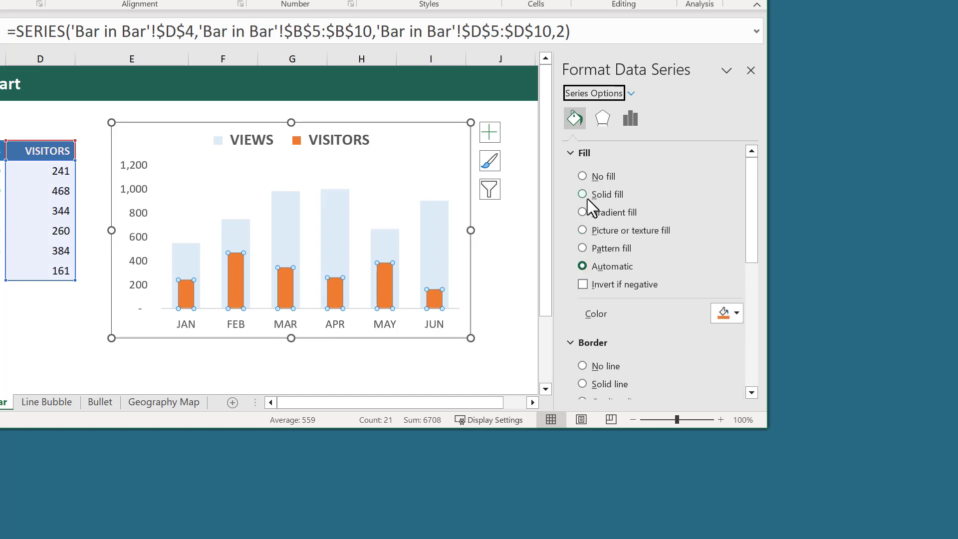
click(584, 195)
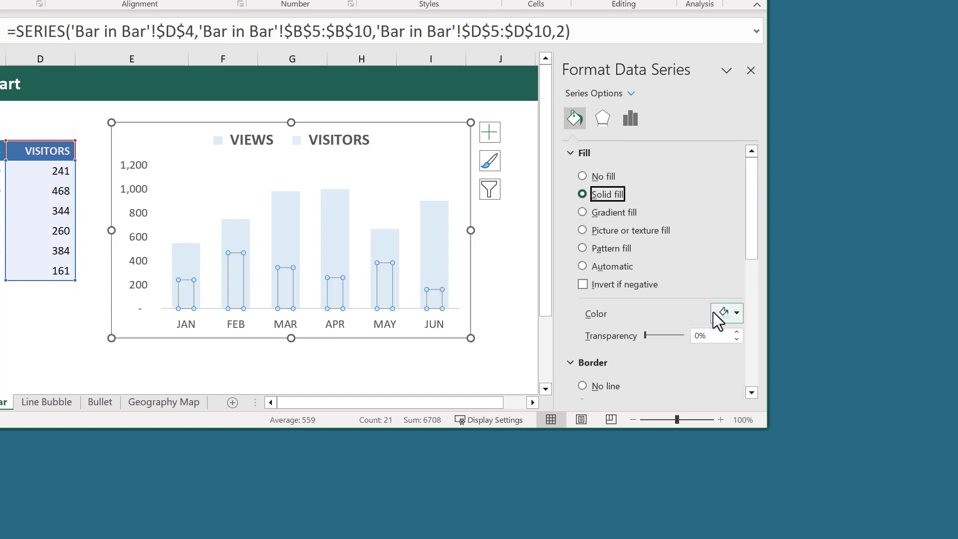
click(727, 313)
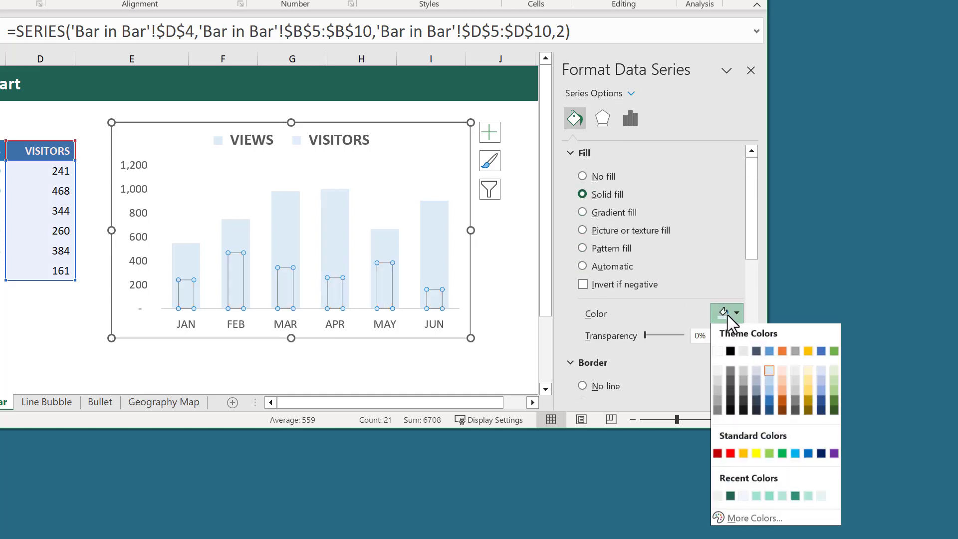
click(769, 401)
scroll(719, 385, down, 1)
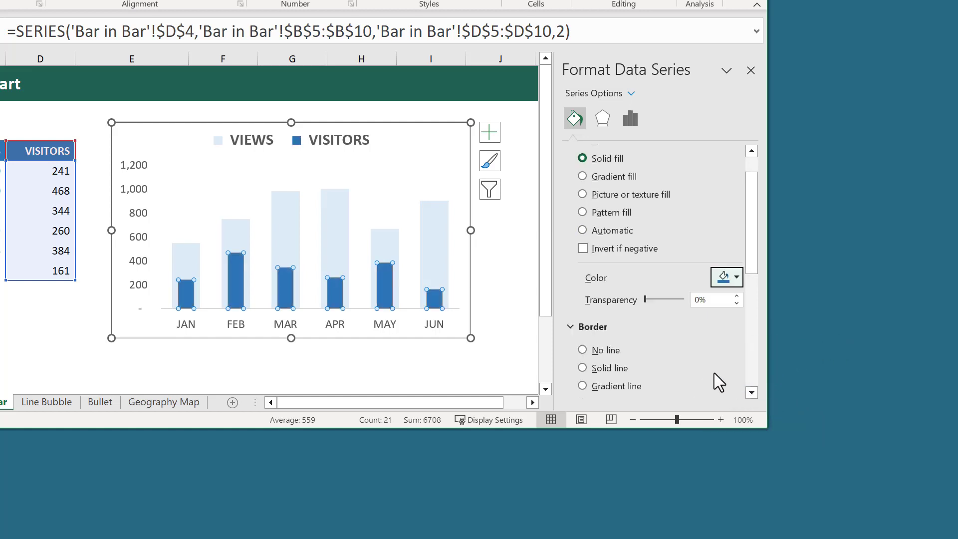
click(588, 349)
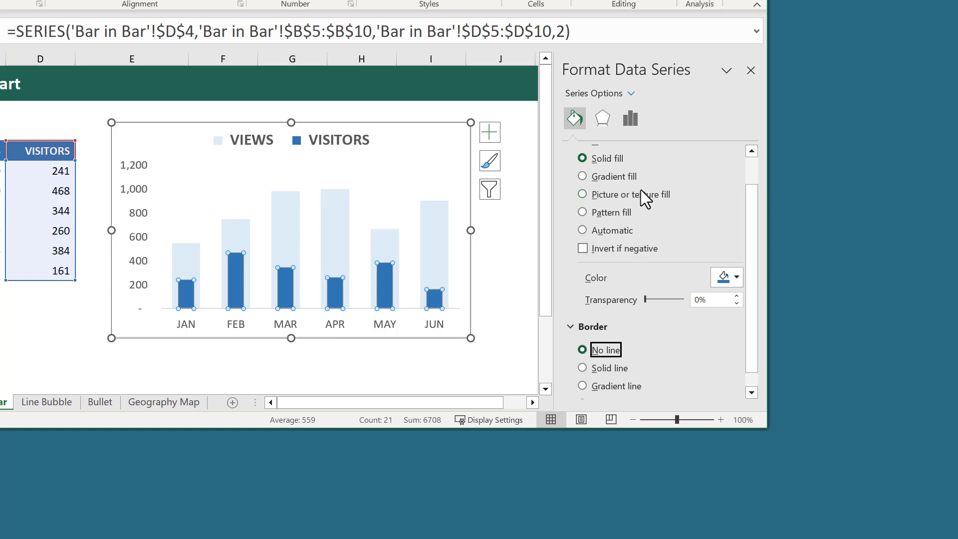
- Set the gap width of the VISITORS series to 300% and close the series formatting
click(637, 121)
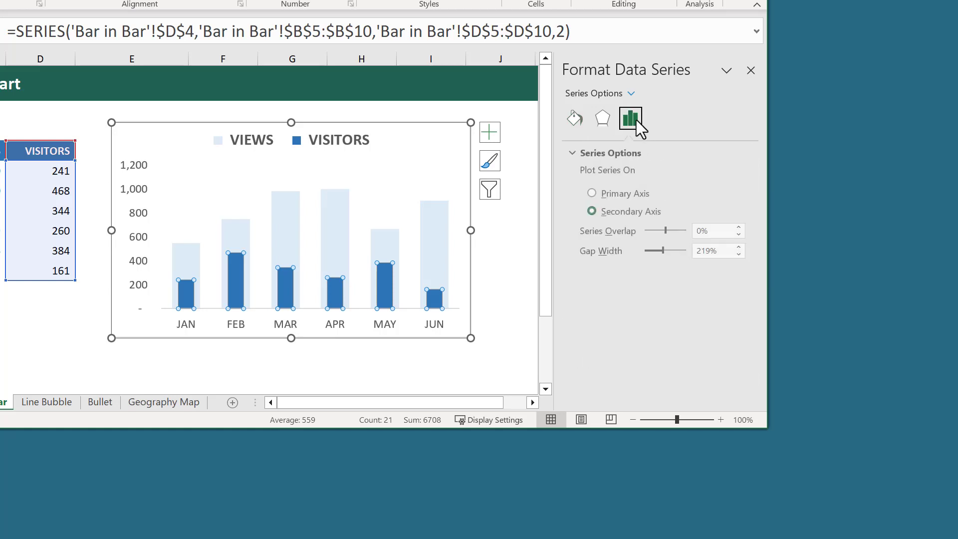
drag(720, 251, 697, 252)
text(300)
key(Return)
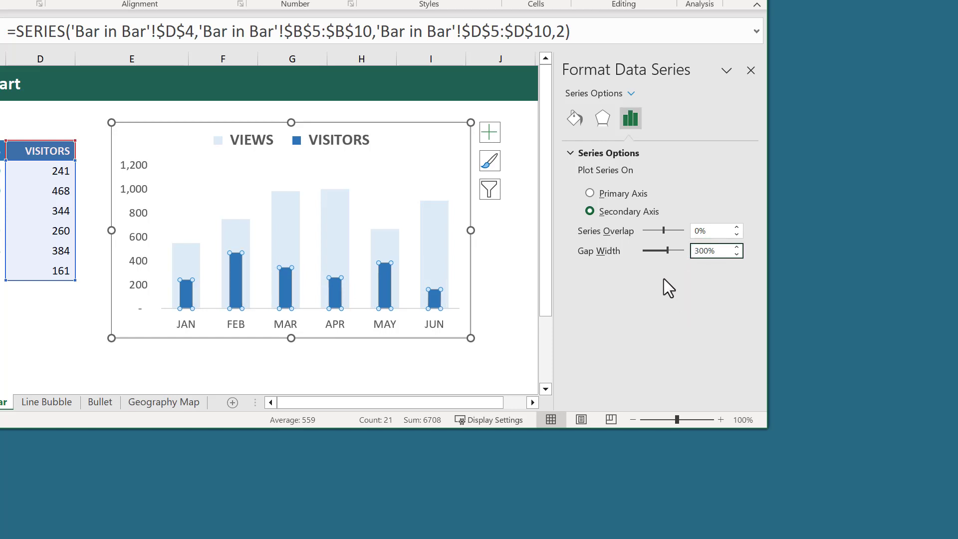
click(751, 72)
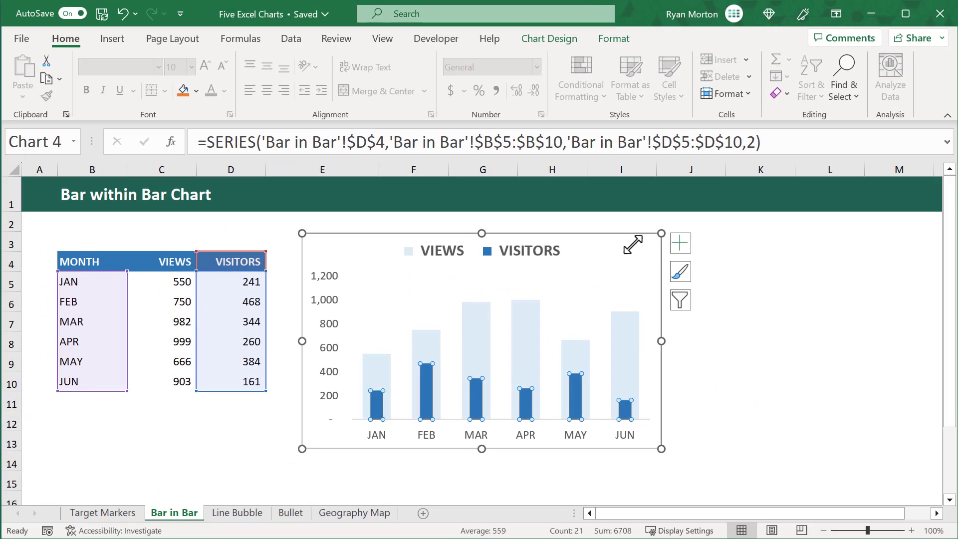
- Move the views and visitors chart further right of its data table, remove the chart area's outline, and deselect it
drag(592, 232, 654, 246)
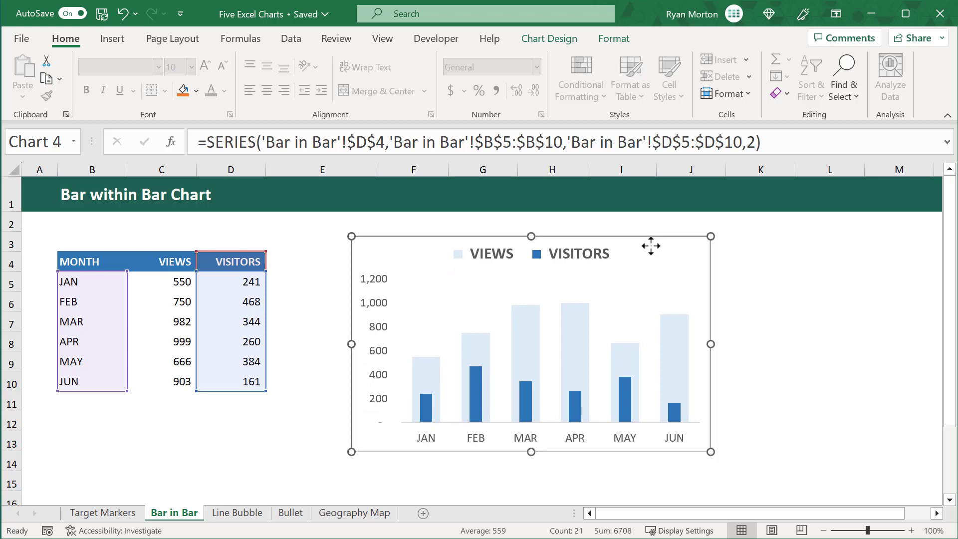
click(604, 40)
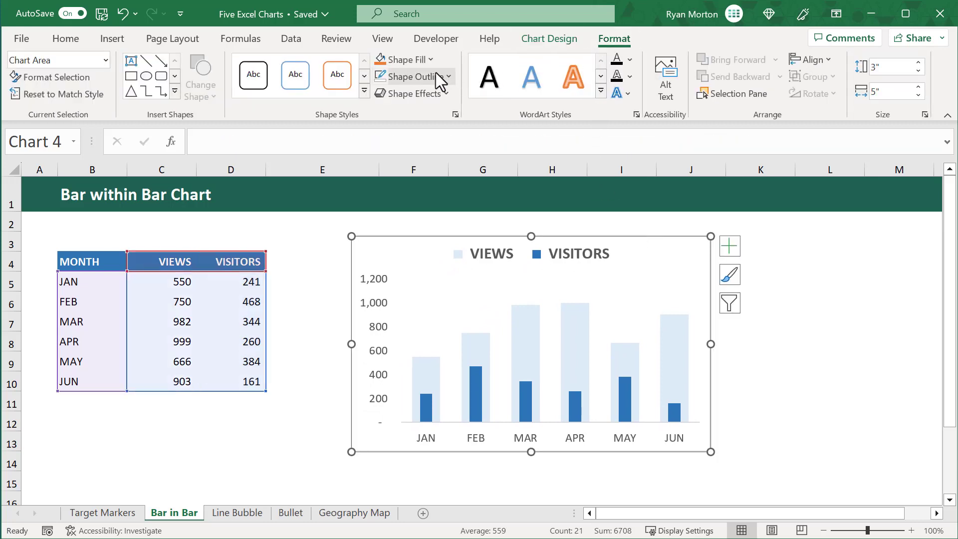
click(413, 76)
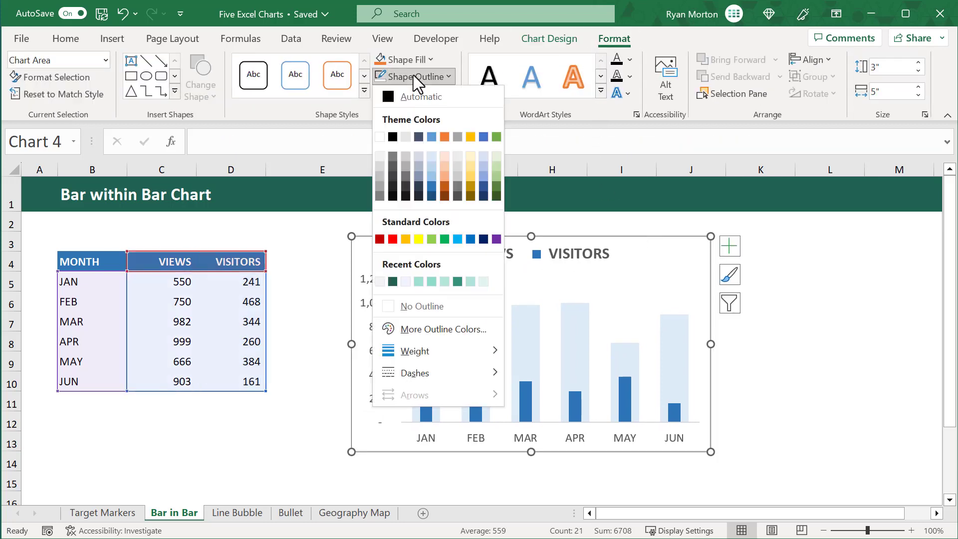
click(420, 306)
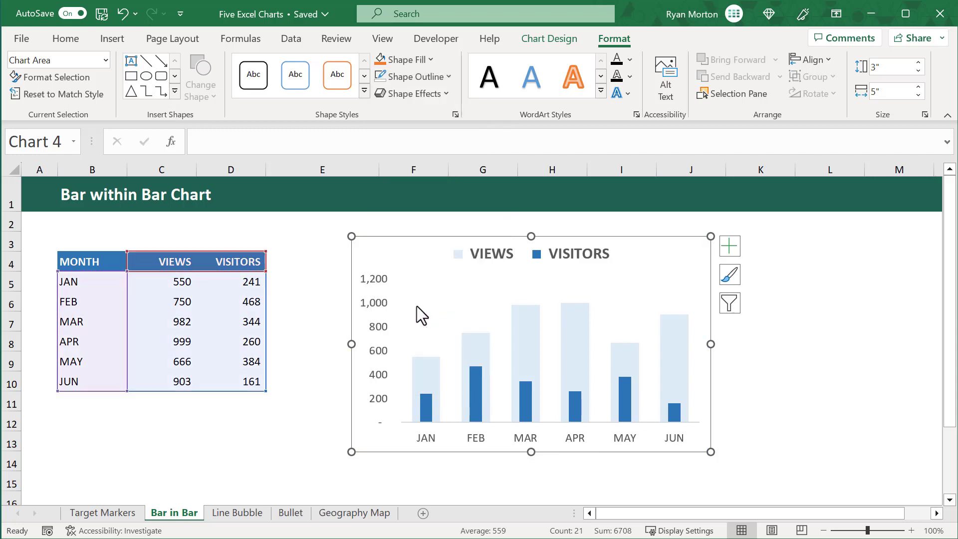
click(93, 436)
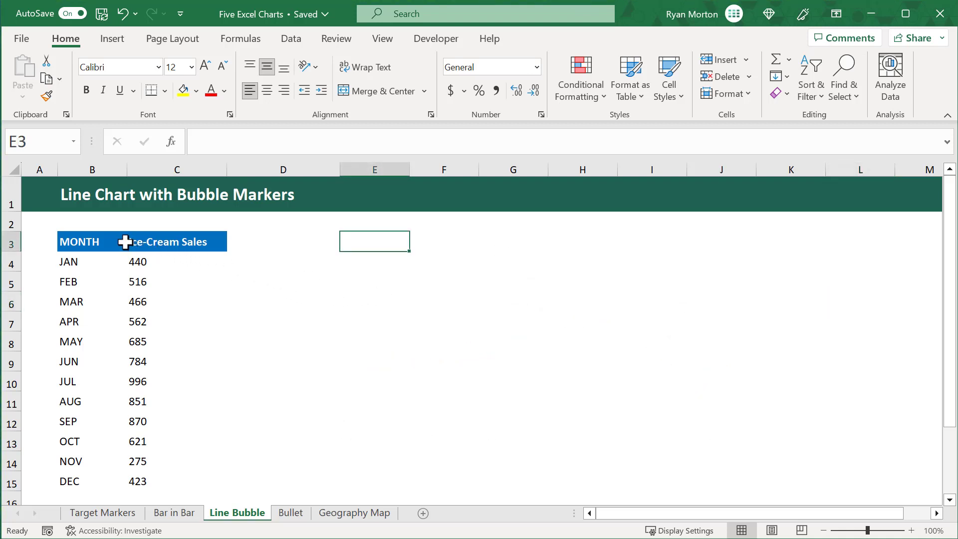
- Insert a 2-D line chart from the monthly ice-cream sales data in B3:C15 of the Line Bubble sheet
drag(83, 241, 191, 474)
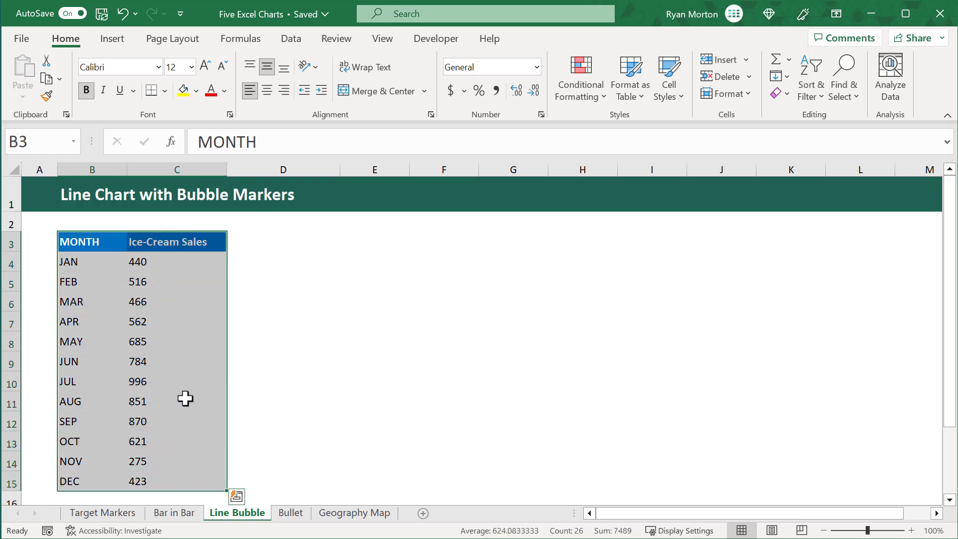
click(119, 40)
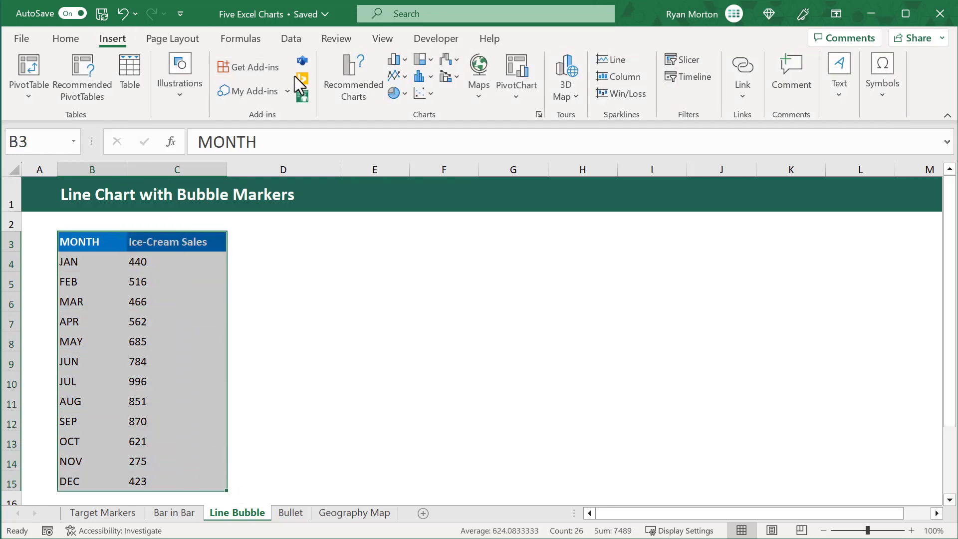
click(398, 77)
click(406, 128)
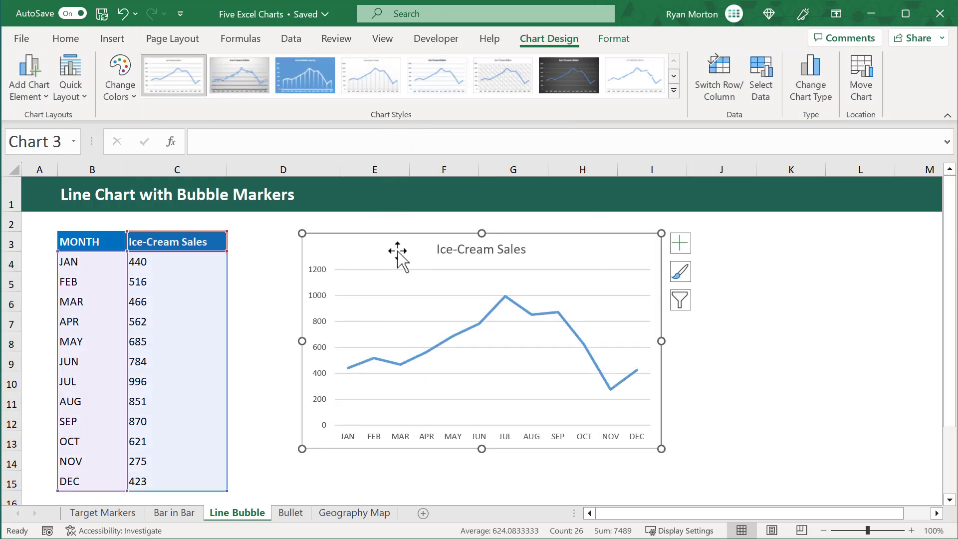
- Remove the gridlines from the Ice-Cream Sales line chart
click(683, 248)
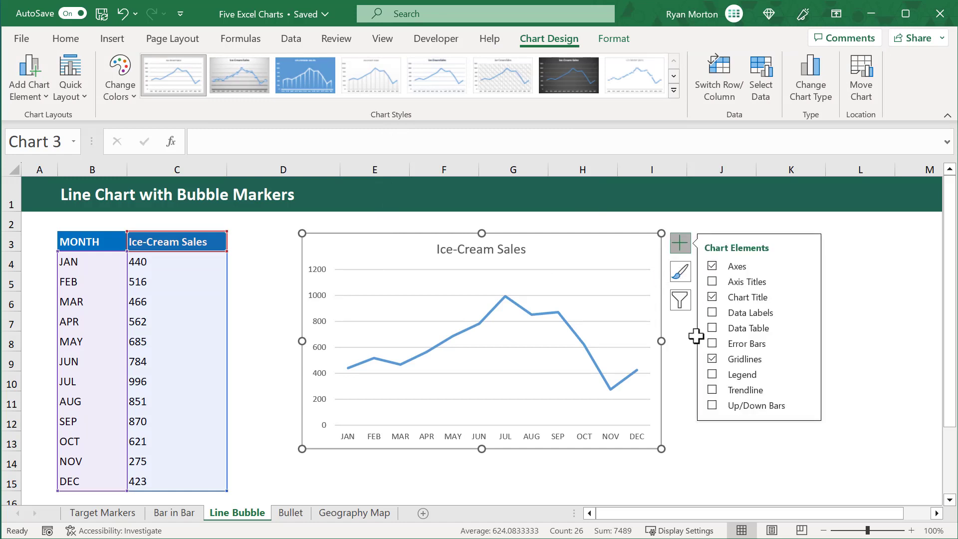
click(711, 359)
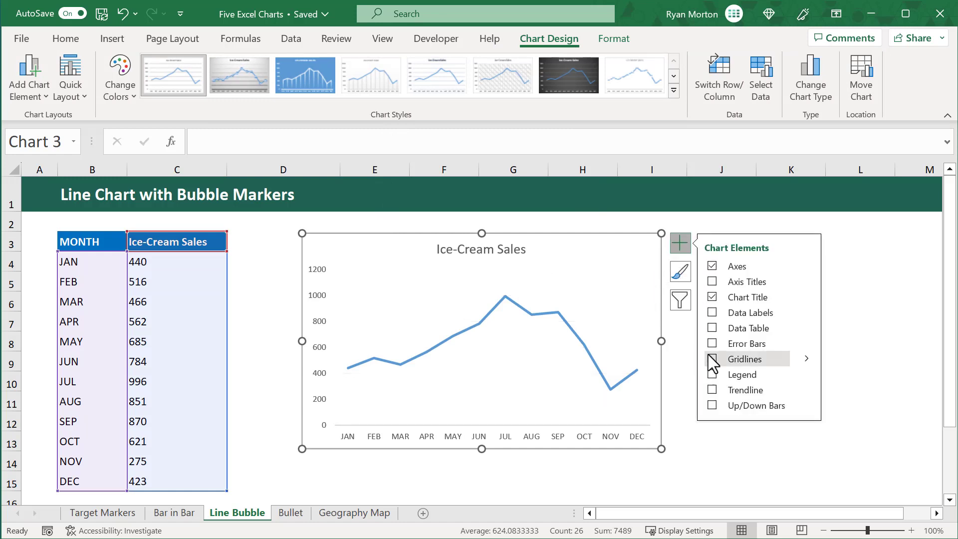
click(680, 249)
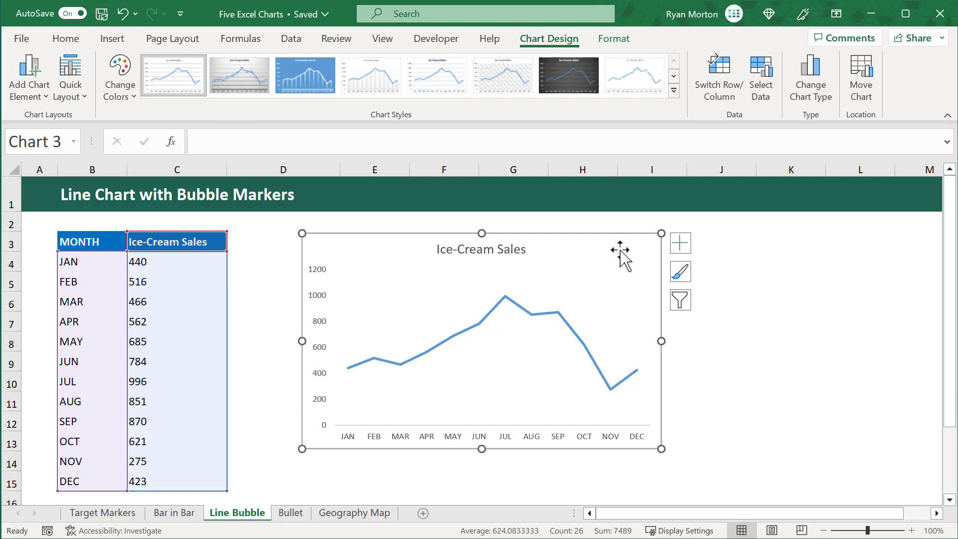
- Format the Ice-Cream Sales chart title as bold 16 pt text
click(500, 253)
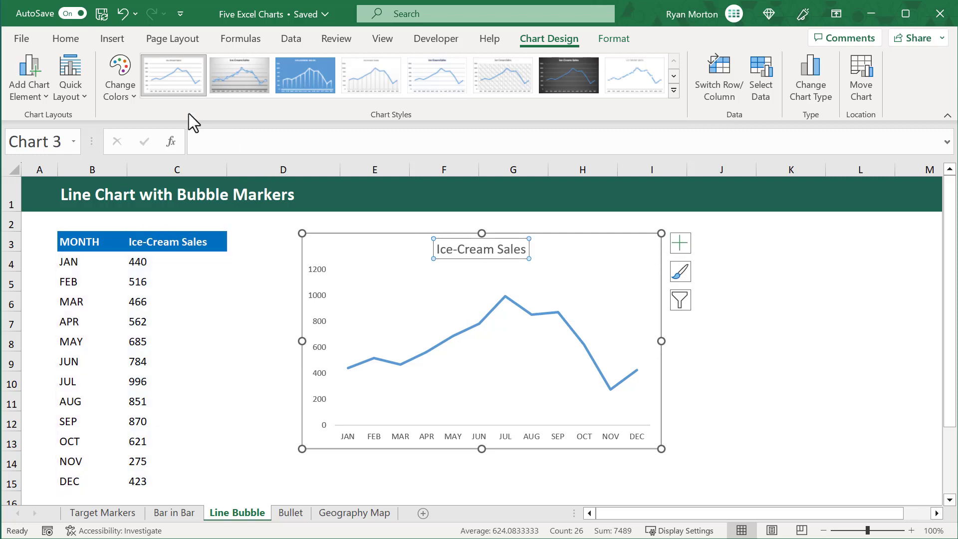
click(80, 38)
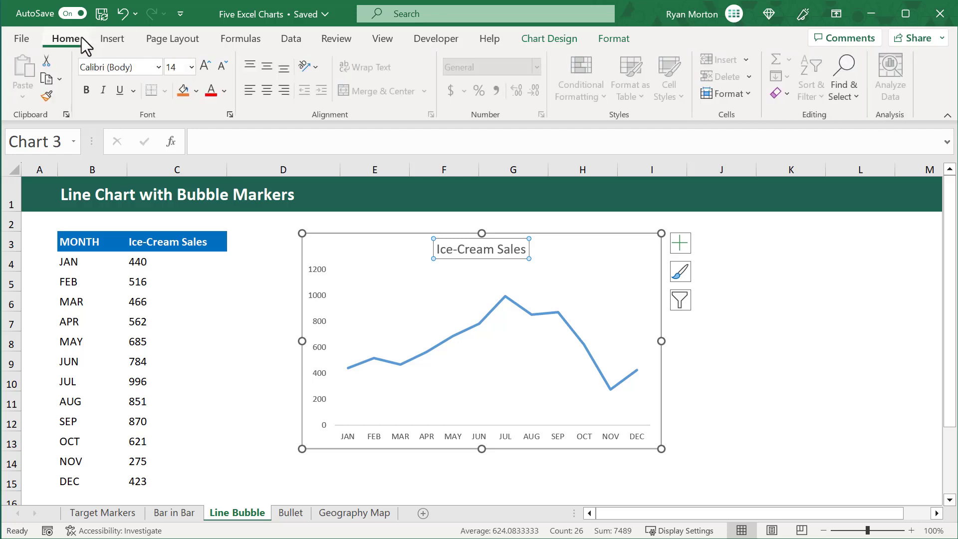
click(203, 65)
click(87, 89)
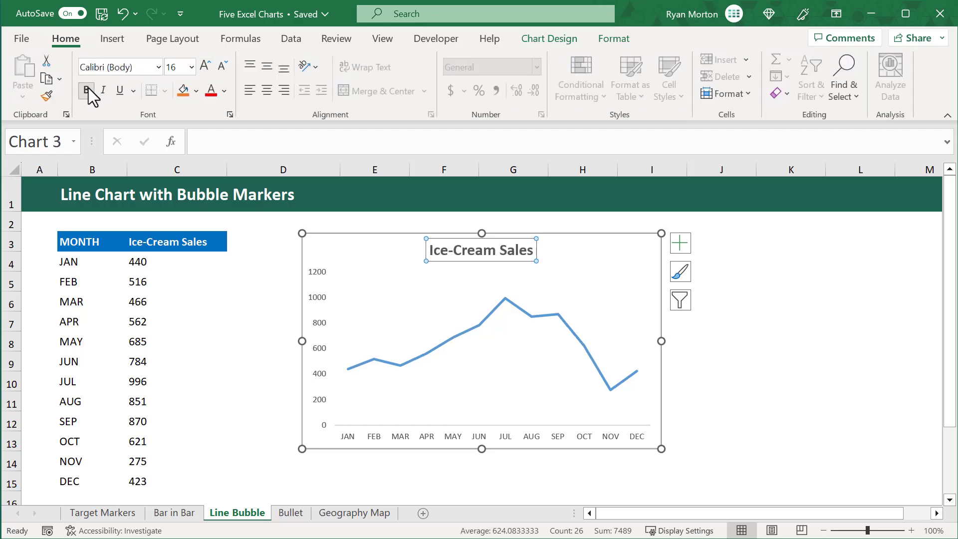
- Set the vertical and horizontal axis labels to 12 pt and widen the chart to about the right edge of column J
click(320, 277)
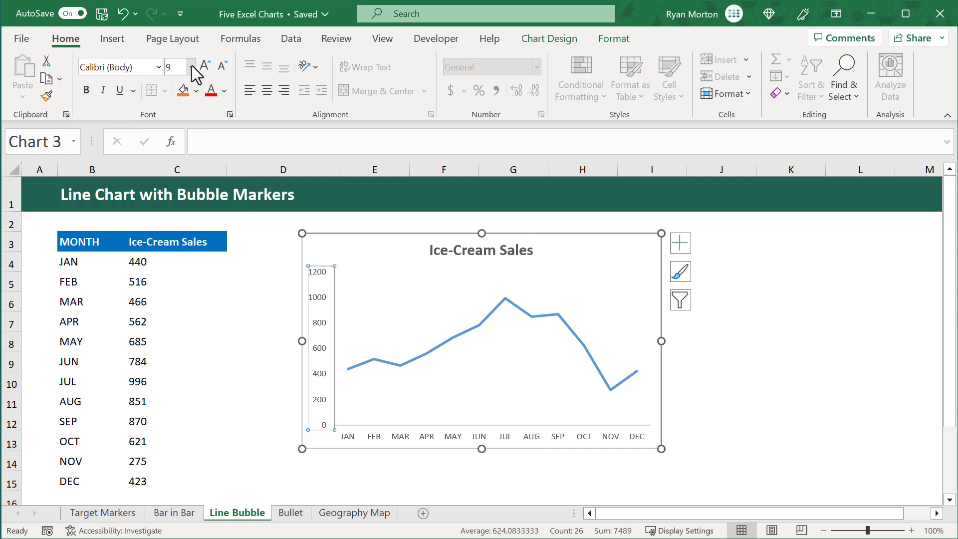
click(192, 67)
click(185, 177)
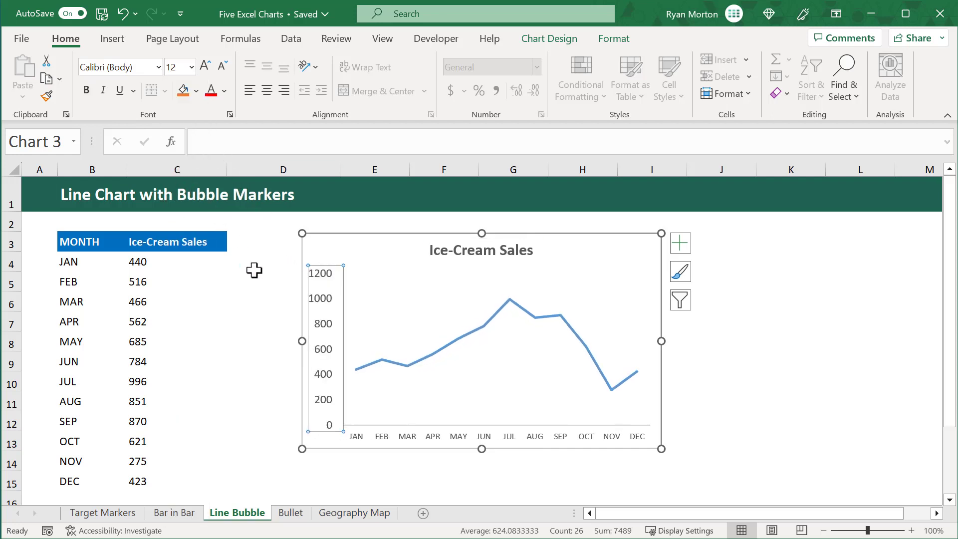
click(356, 435)
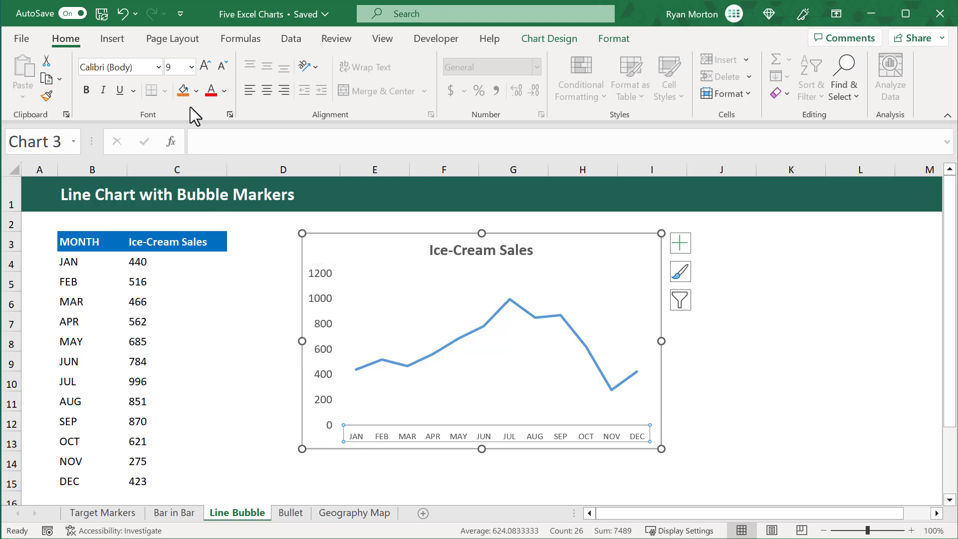
click(191, 66)
click(178, 176)
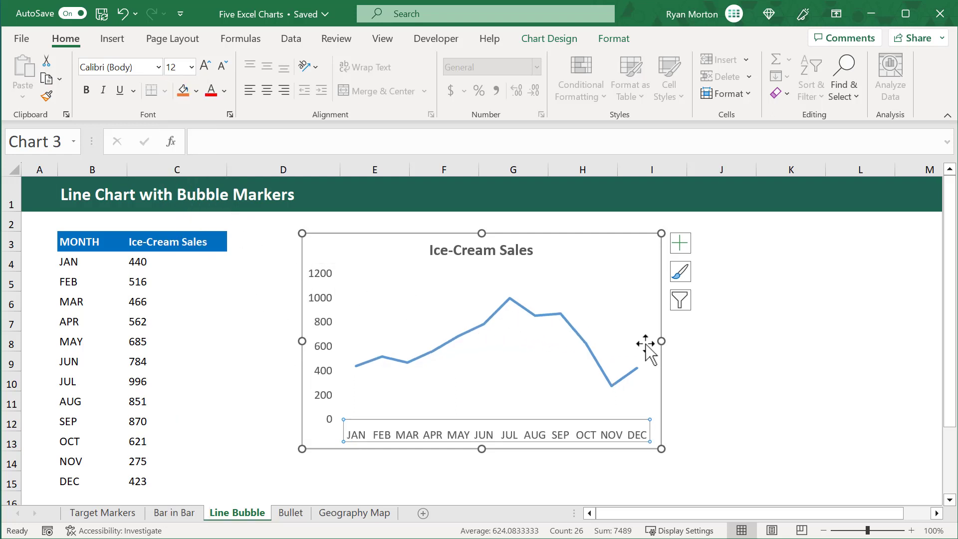
drag(661, 342, 757, 347)
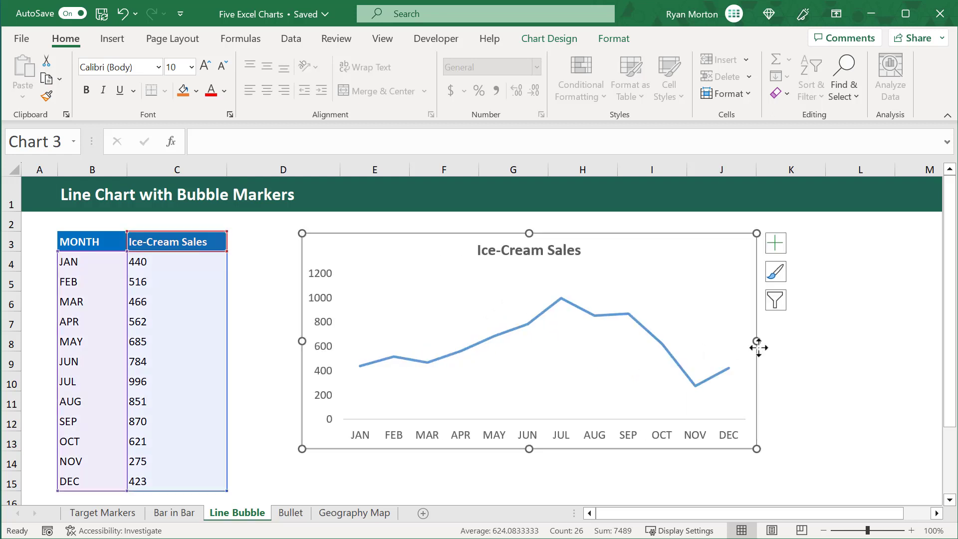
- Format the Ice-Cream Sales series line in the theme blue with a width of 2.5 pt
right_click(719, 306)
right_click(637, 319)
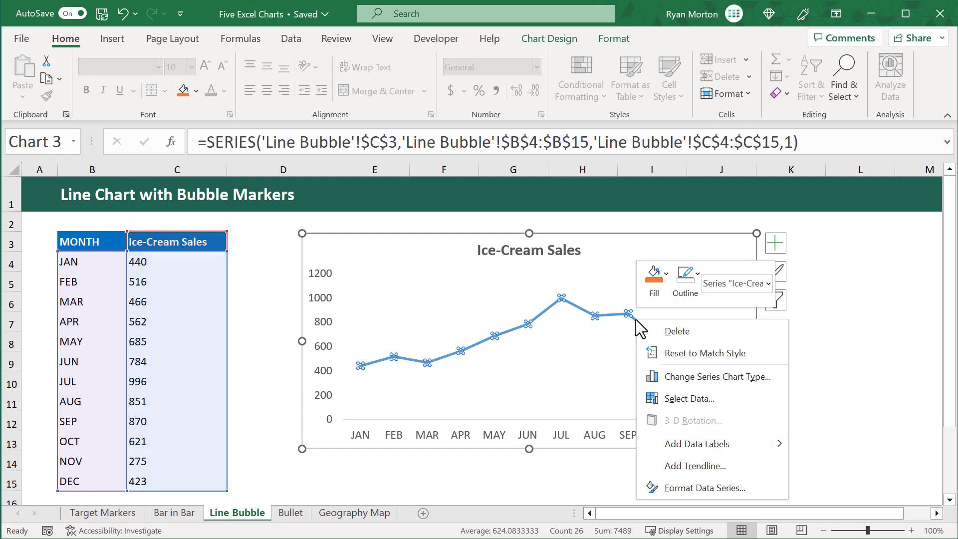
click(700, 484)
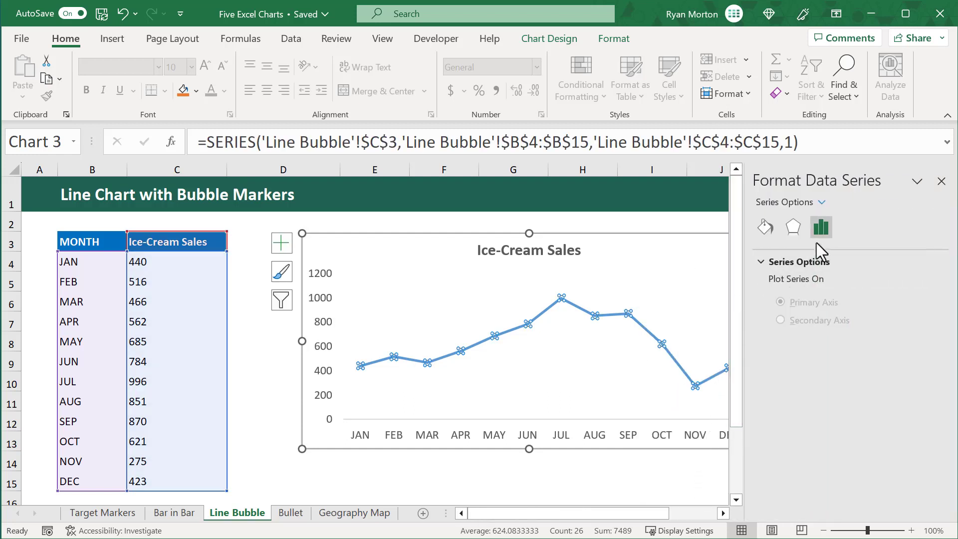
click(766, 229)
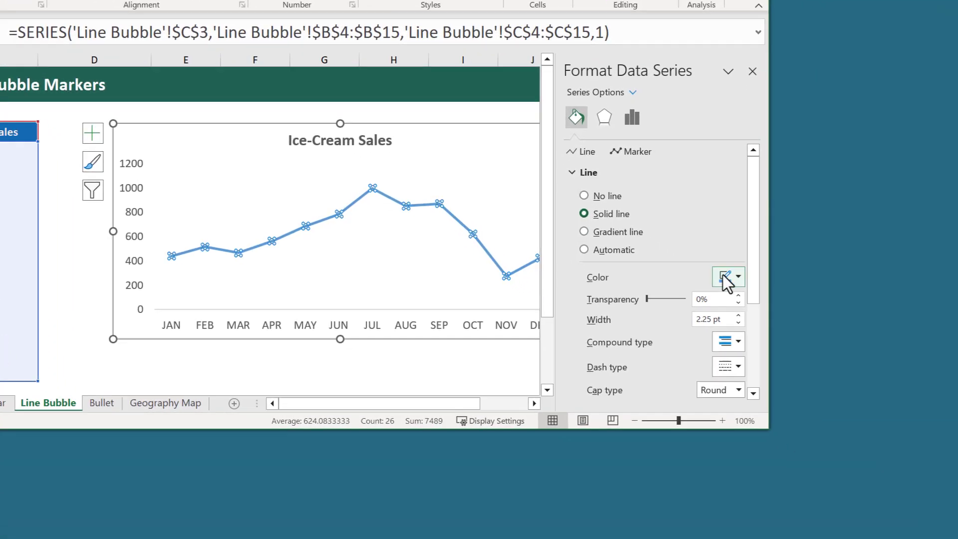
click(918, 386)
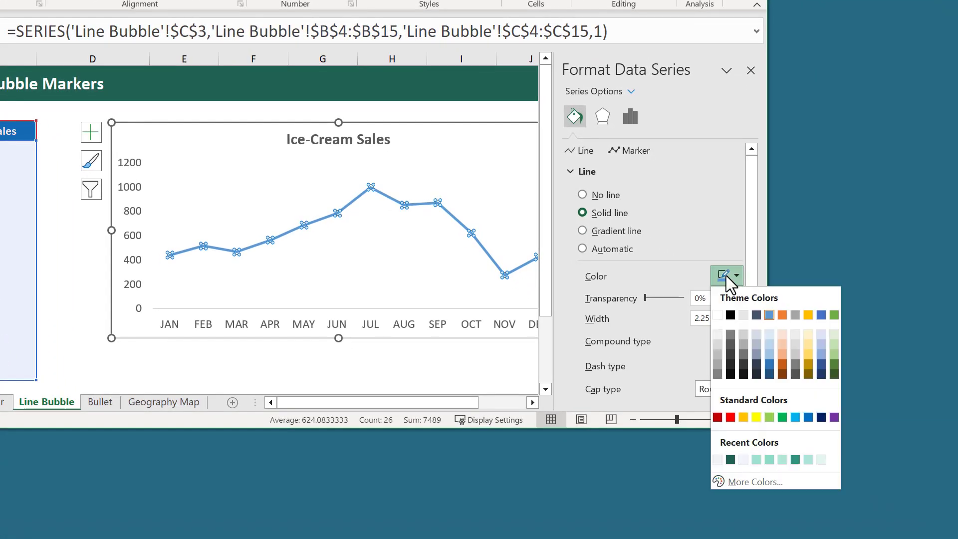
click(769, 316)
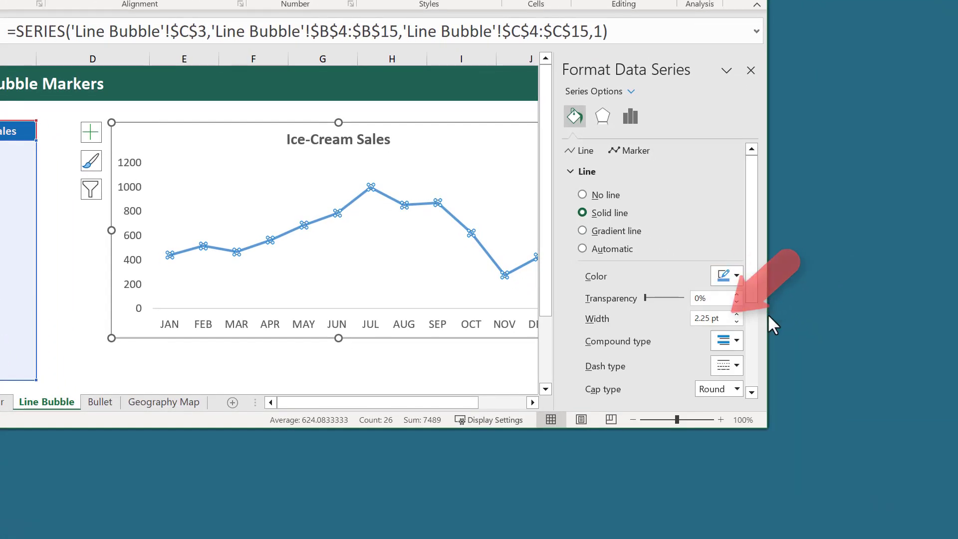
click(737, 315)
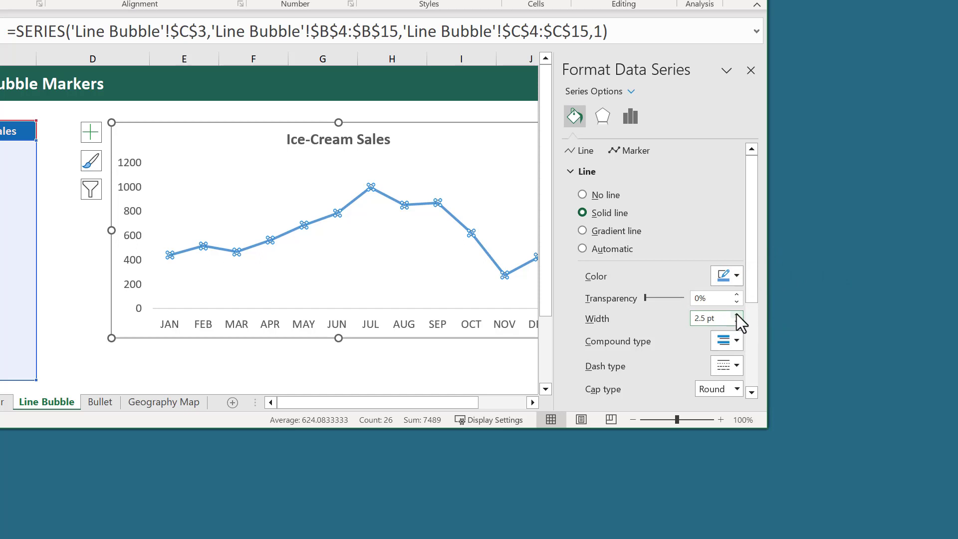
- Give the Ice-Cream Sales series built-in circle markers with a size of 9
click(632, 152)
click(574, 173)
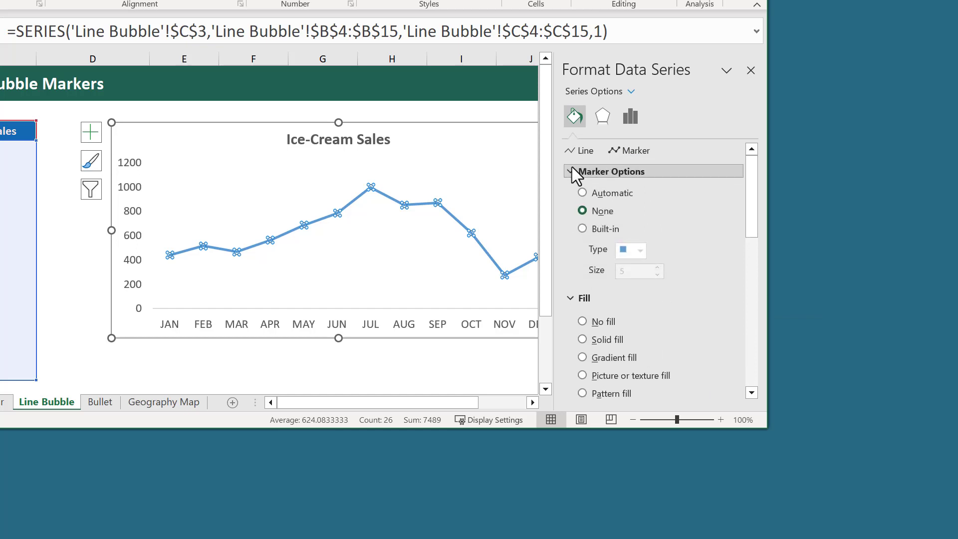
click(583, 230)
click(640, 250)
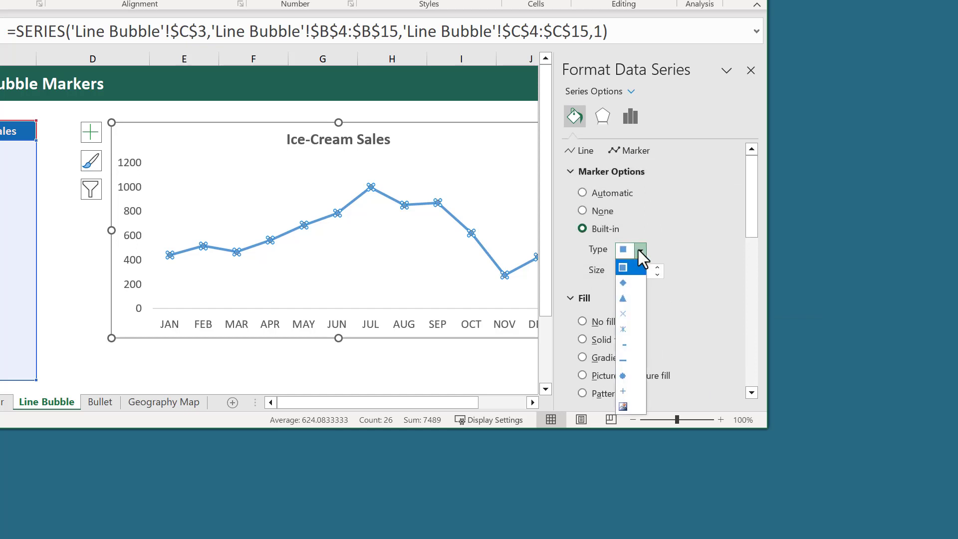
click(634, 377)
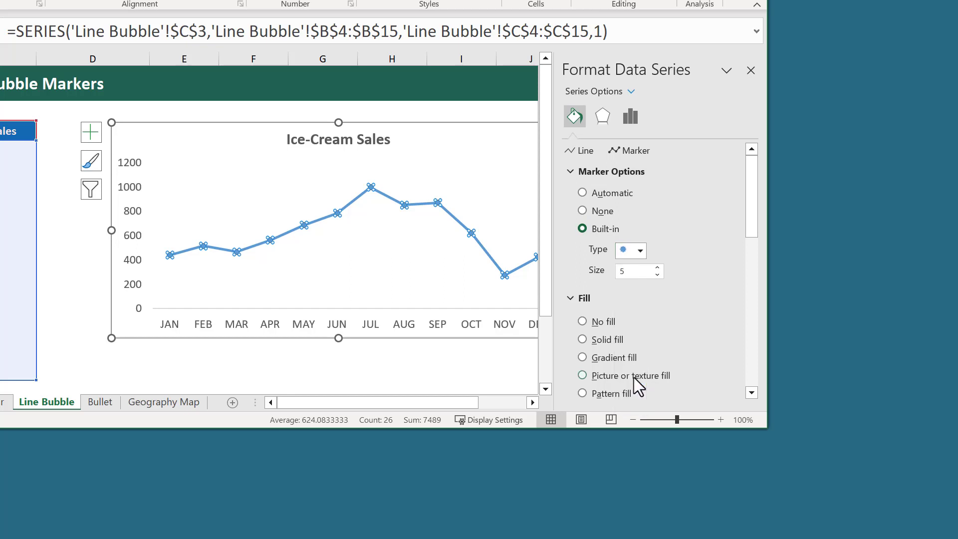
click(637, 272)
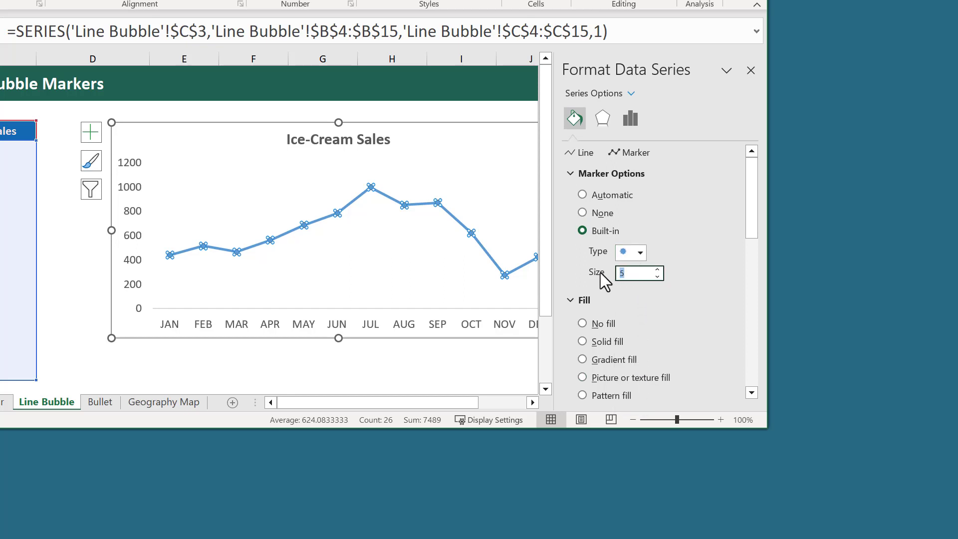
key(Return)
- Fill the line chart's circle markers with solid white
scroll(602, 275, down, 2)
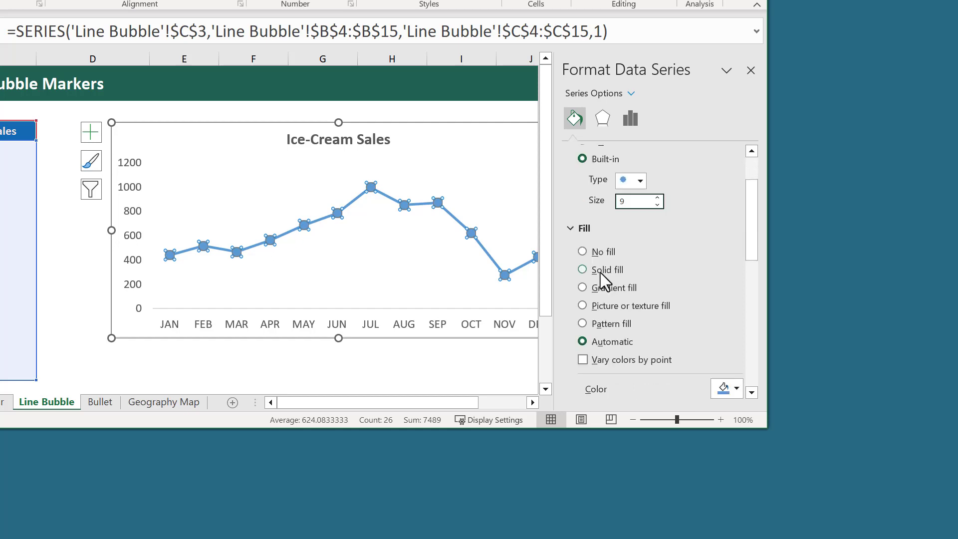
click(584, 271)
scroll(584, 278, down, 2)
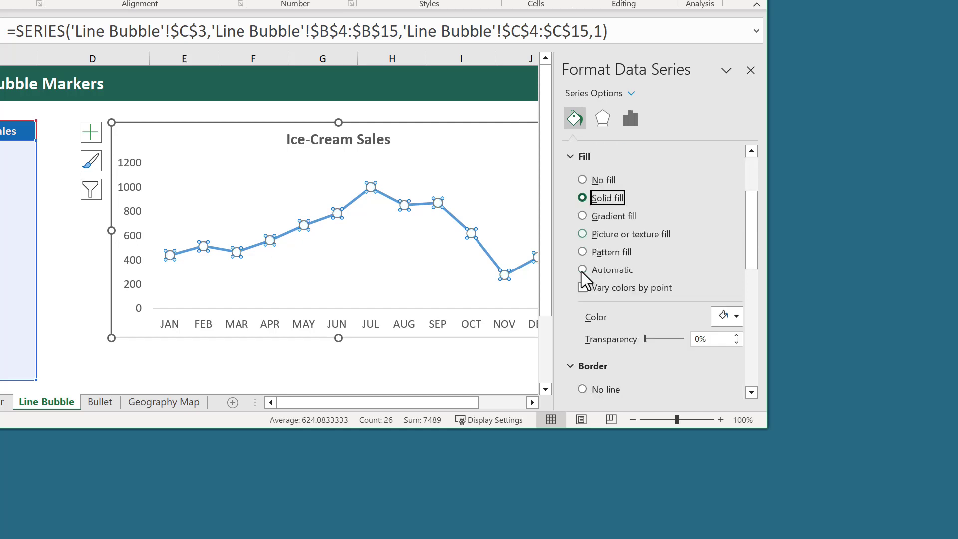
click(727, 316)
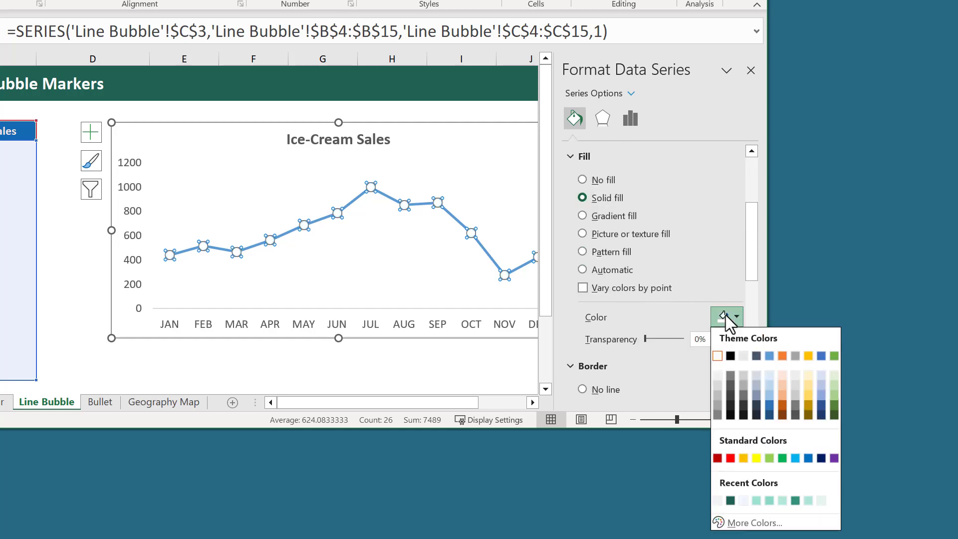
click(719, 357)
- Give the line chart's circle markers a solid border in the theme blue with a width of 2.25 pt
scroll(722, 365, down, 4)
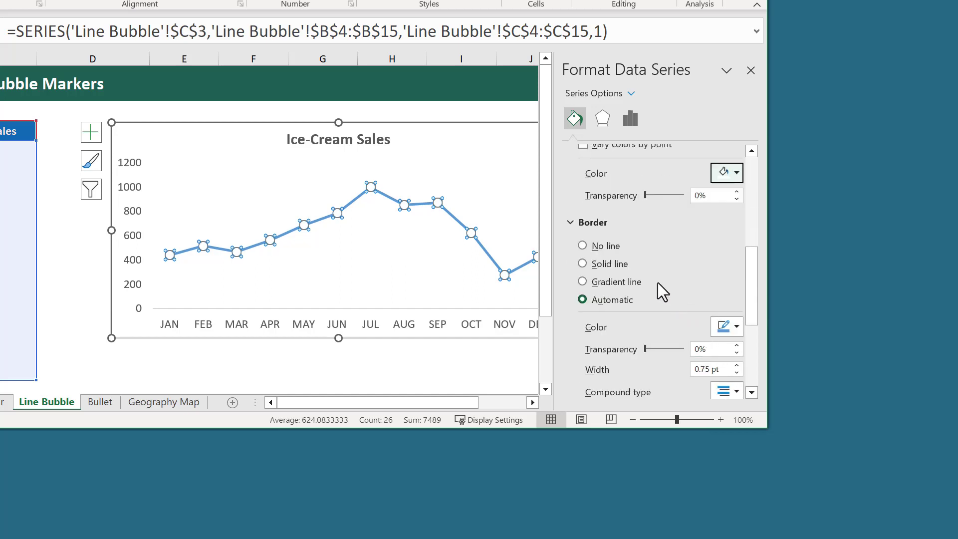
click(583, 264)
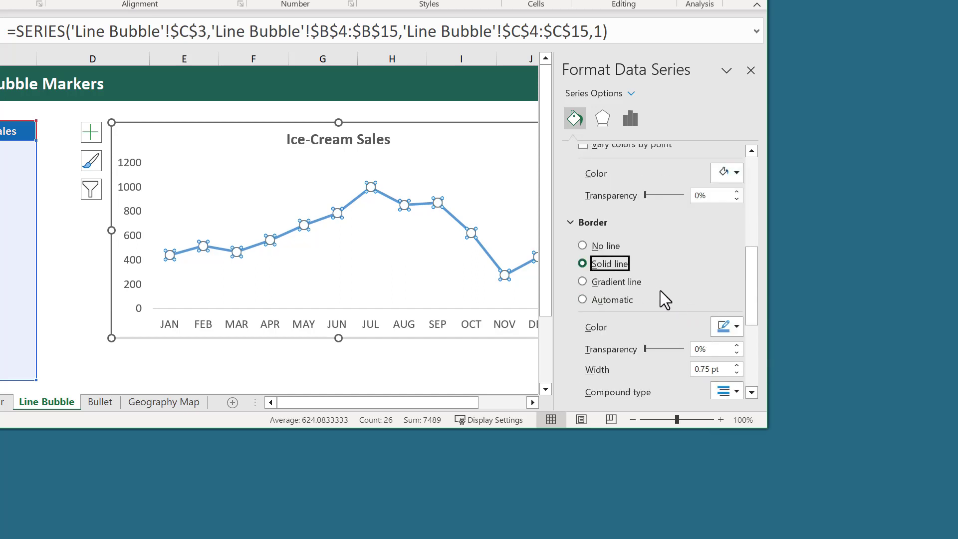
click(732, 330)
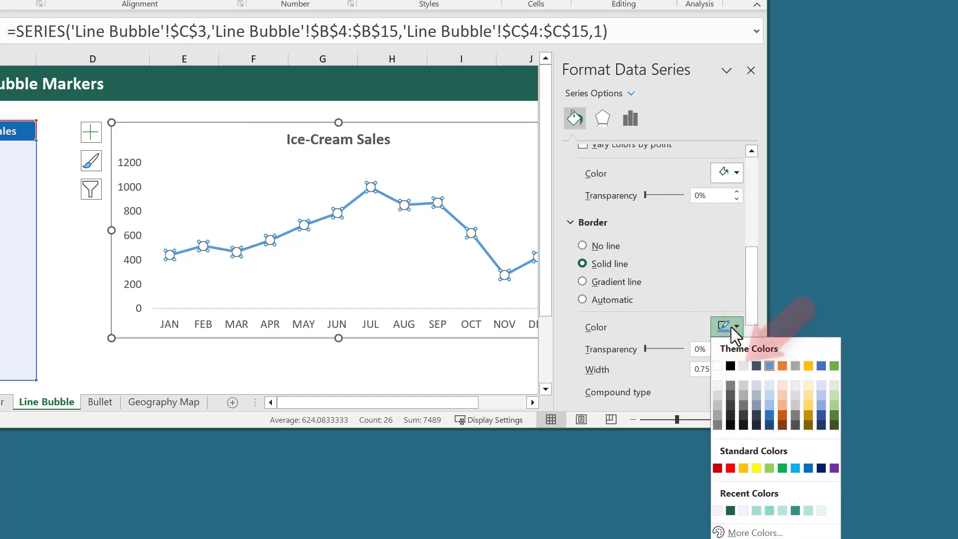
click(770, 368)
scroll(686, 329, down, 3)
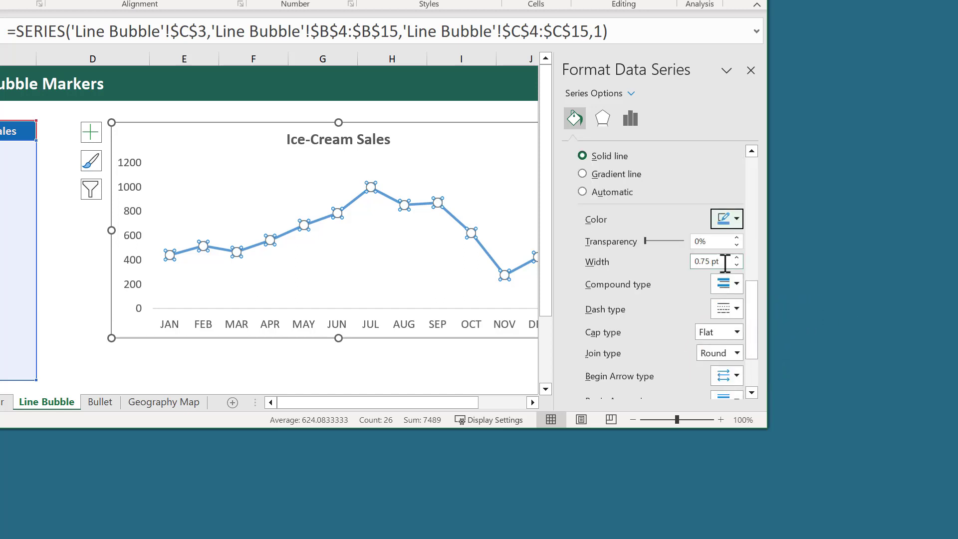
click(726, 260)
text(2.)
key(Return)
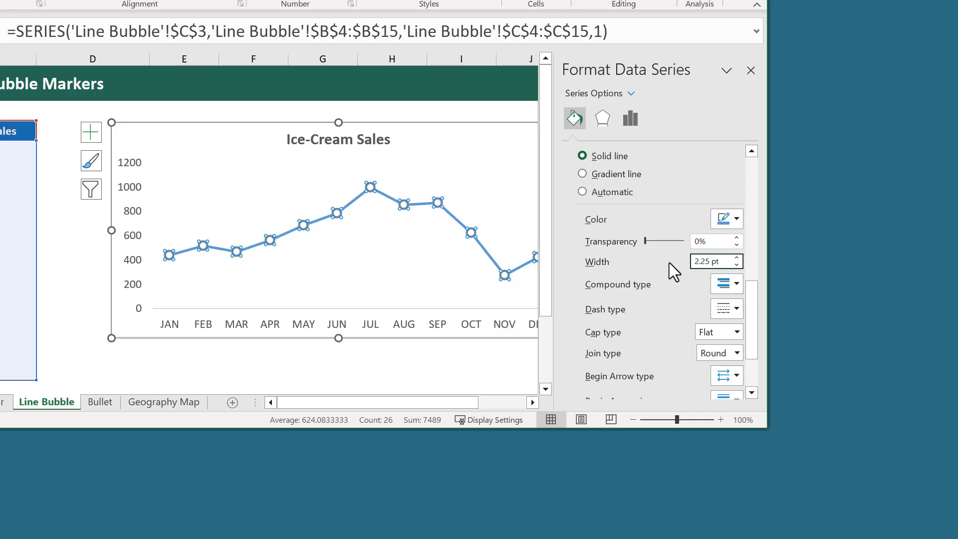
click(750, 70)
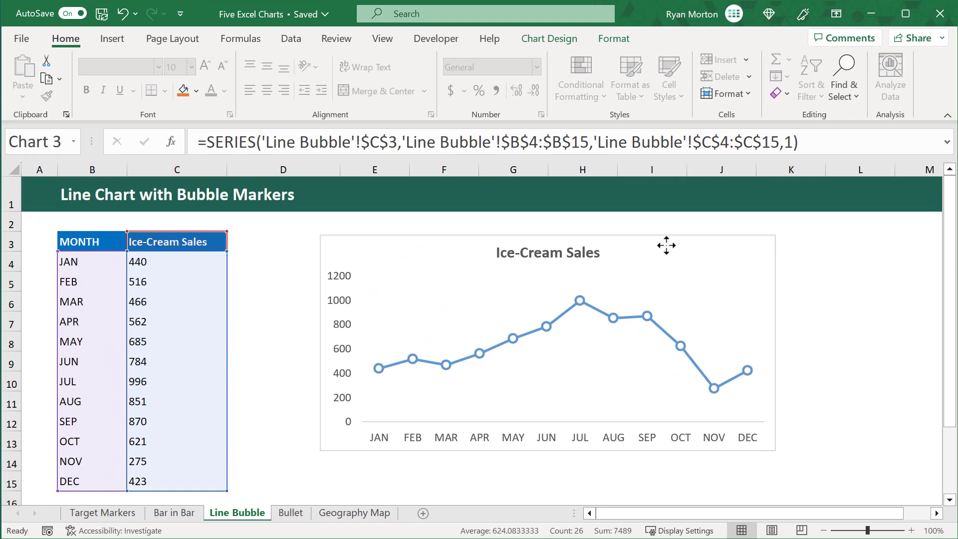
- Move the Ice-Cream Sales chart slightly closer to the data table and remove its chart area outline
click(637, 246)
click(623, 42)
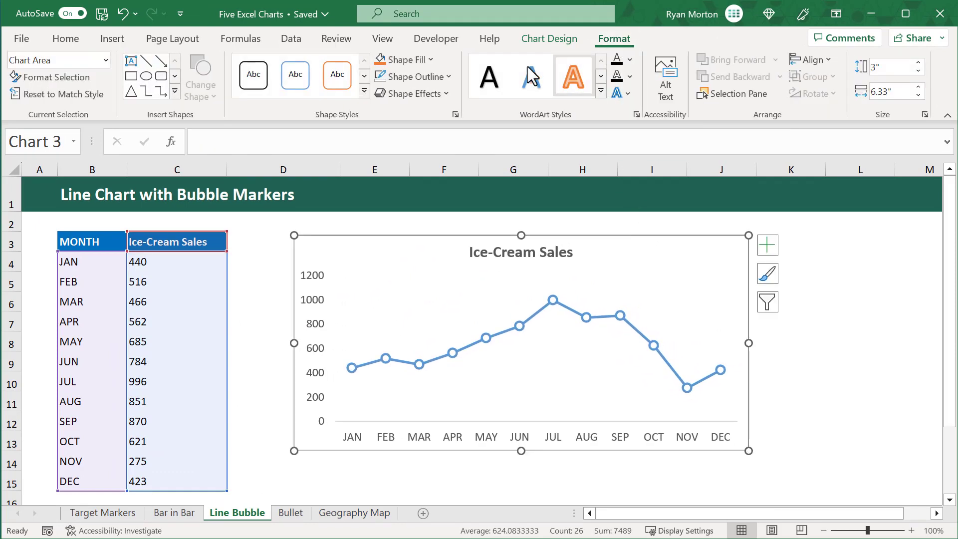
click(430, 76)
click(427, 306)
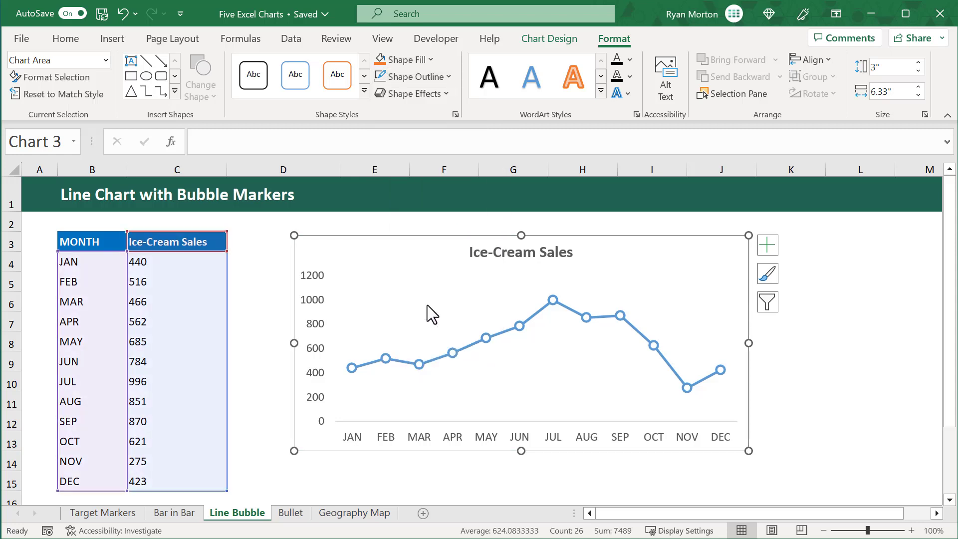
click(845, 306)
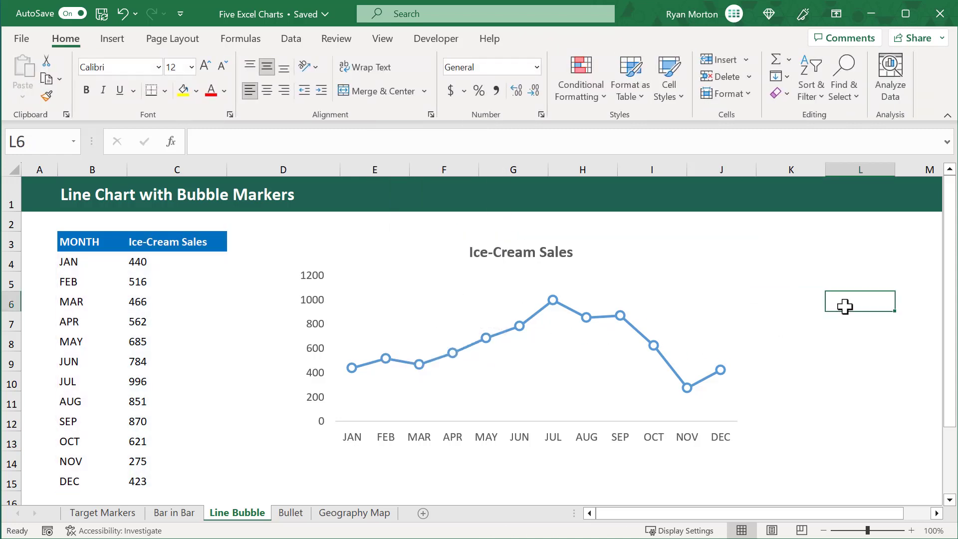
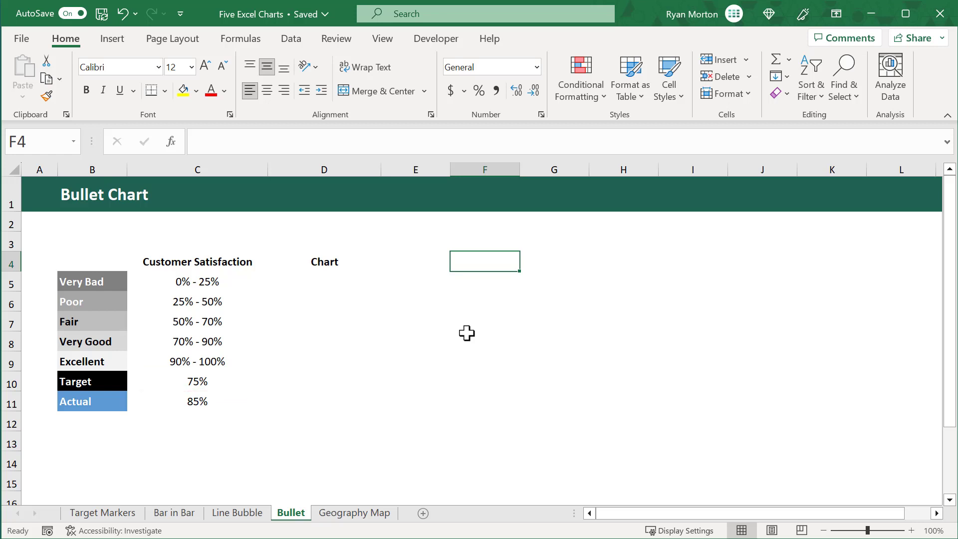
- Copy the Target and Actual percentages from C10:C11 into D10:D11, and enter 25% for Very Bad in D5
click(234, 377)
drag(233, 377, 362, 407)
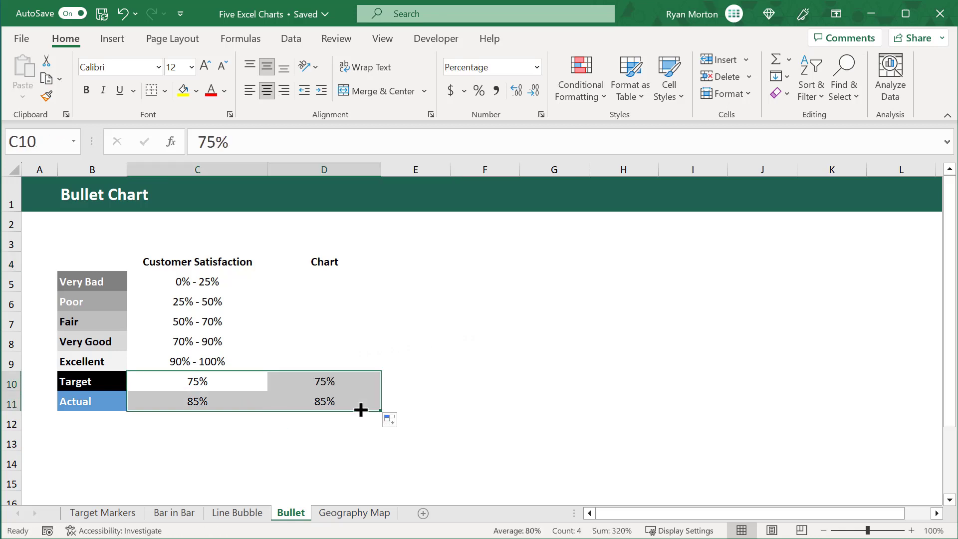
click(322, 285)
drag(119, 281, 104, 363)
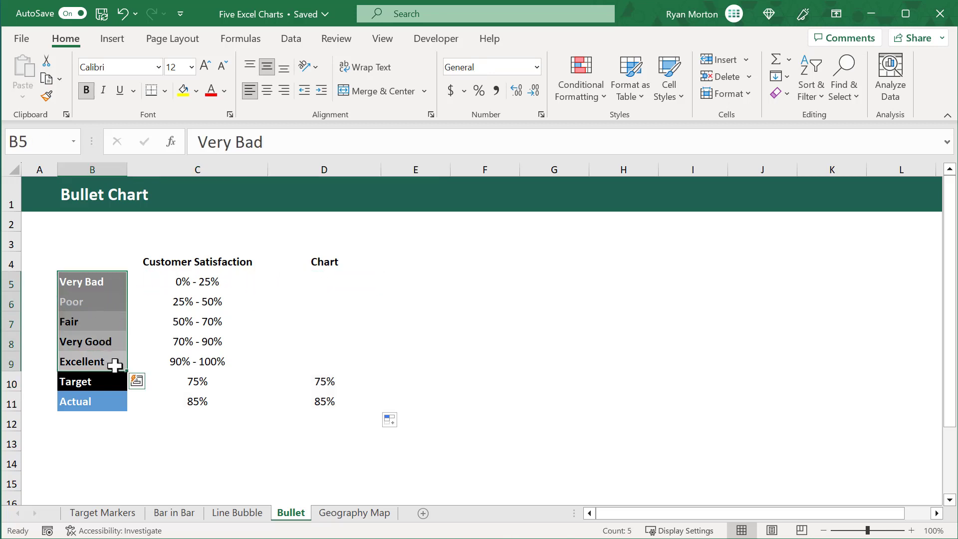
click(322, 277)
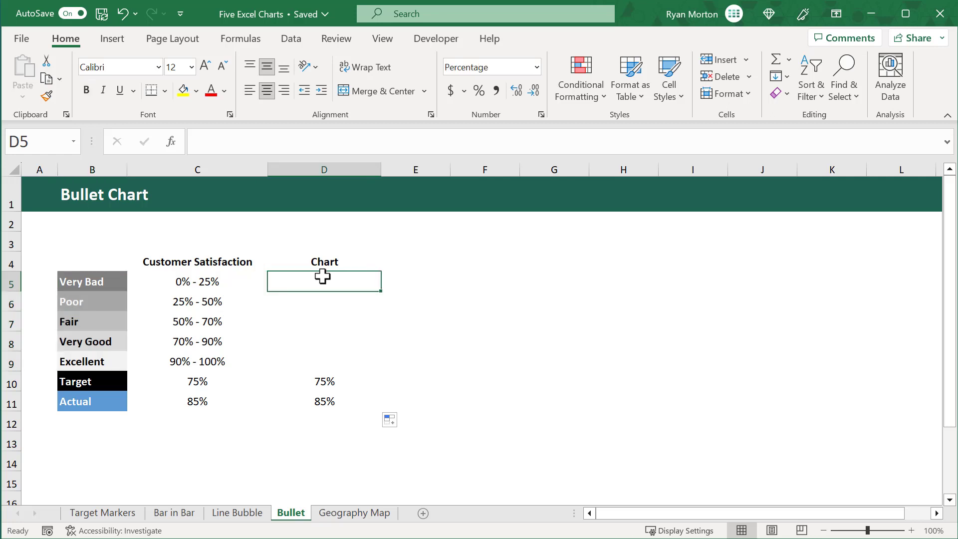
text(25)
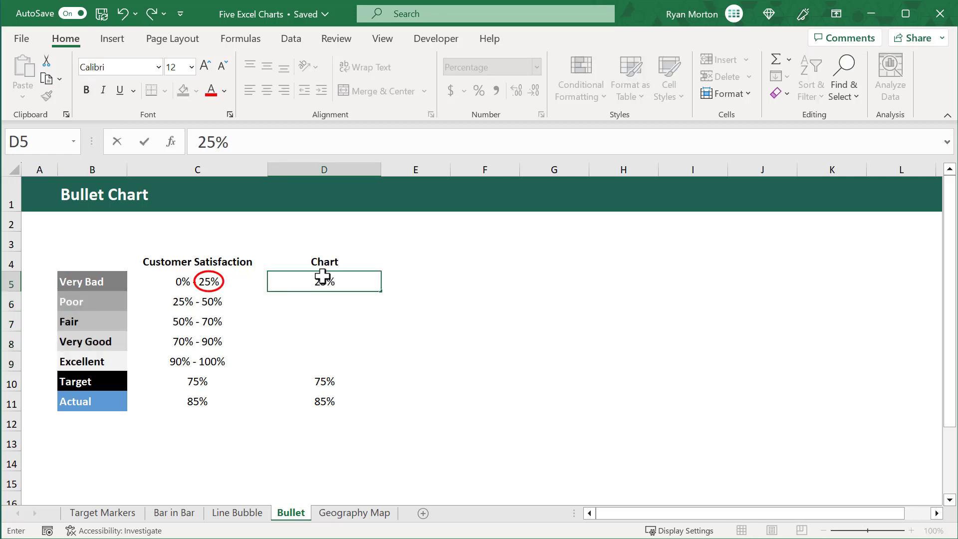
key(Return)
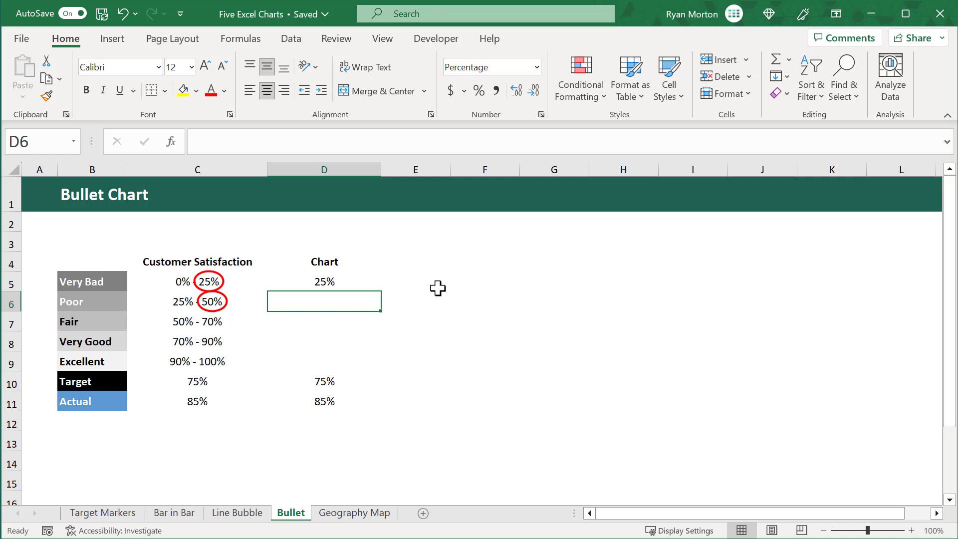
- Enter the Chart column formulas =50%-25% for Poor in D6 and =70%-50% for Fair in D7
text(=50%-25%)
key(Return)
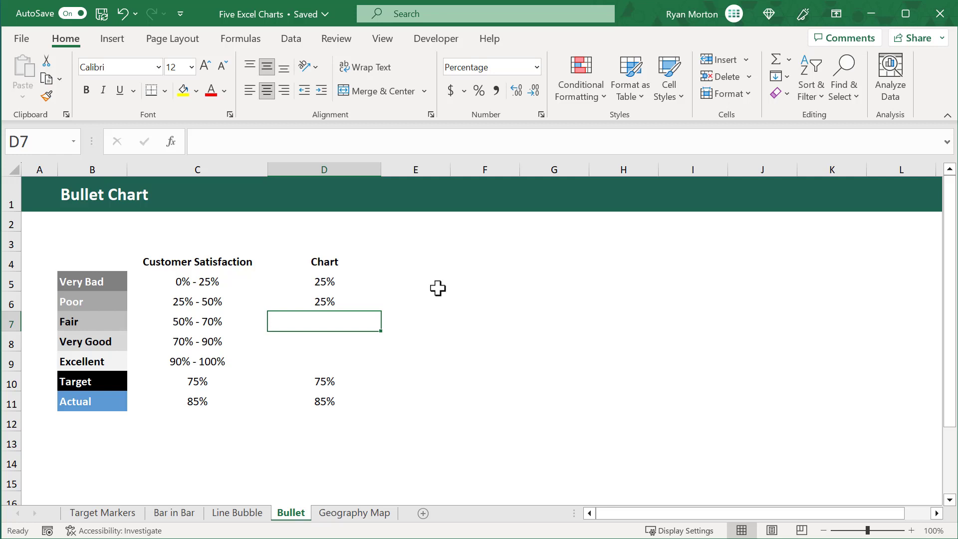
text(=70)
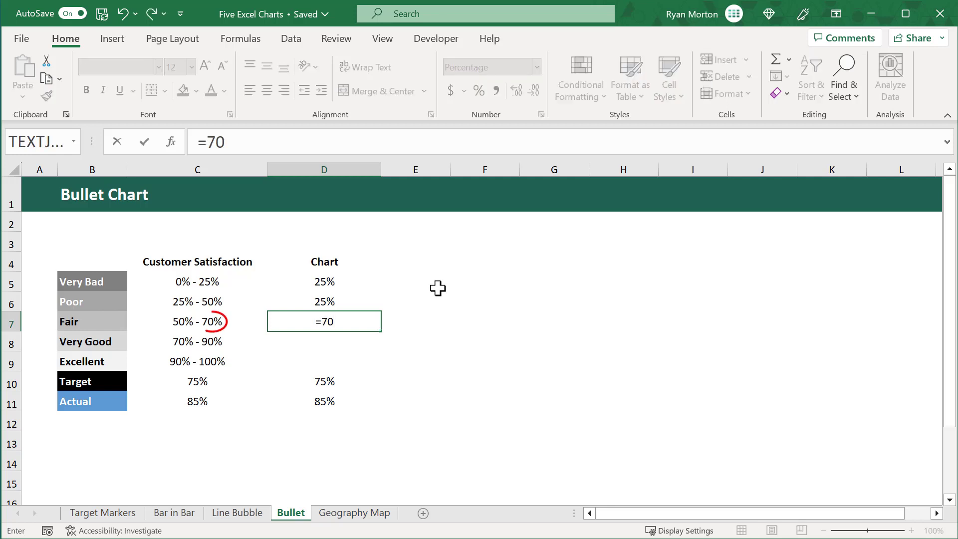
text(%-50)
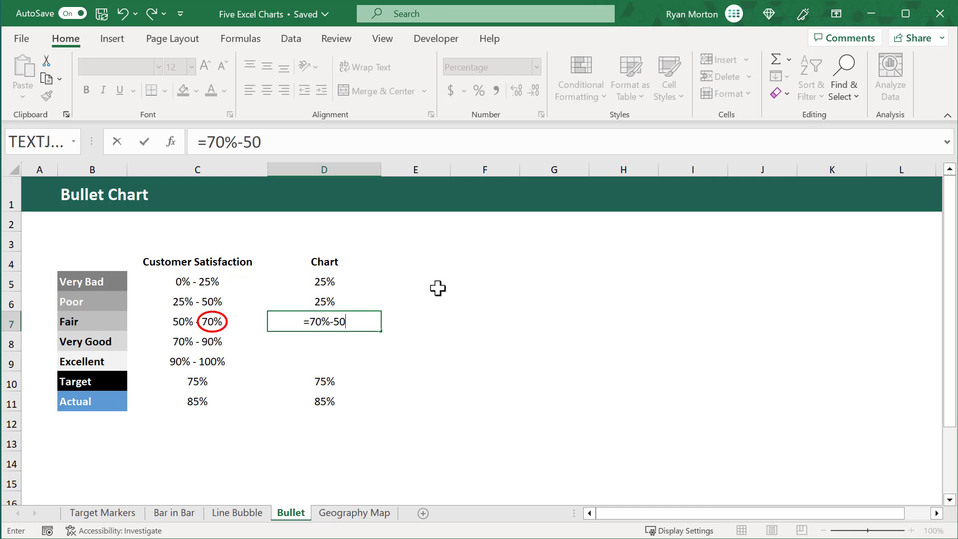
text(%)
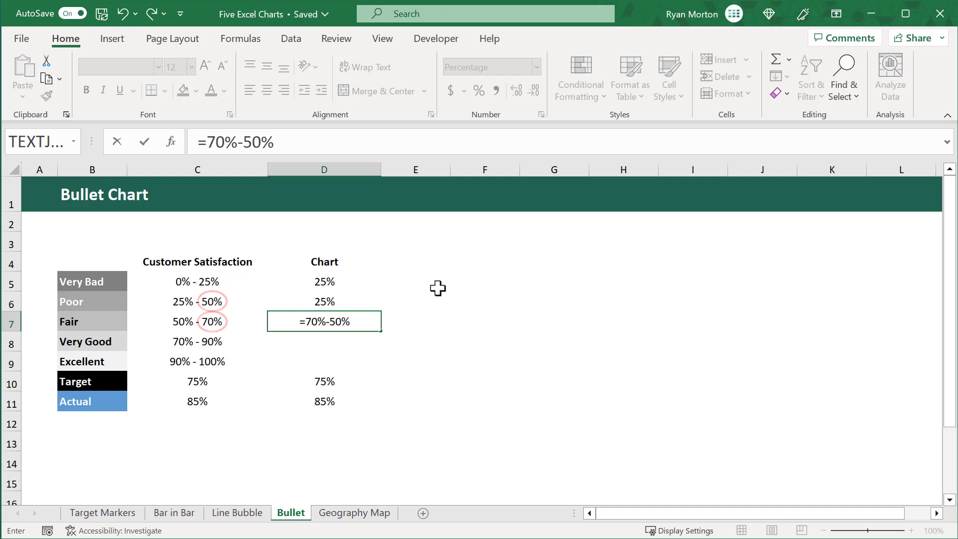
key(Return)
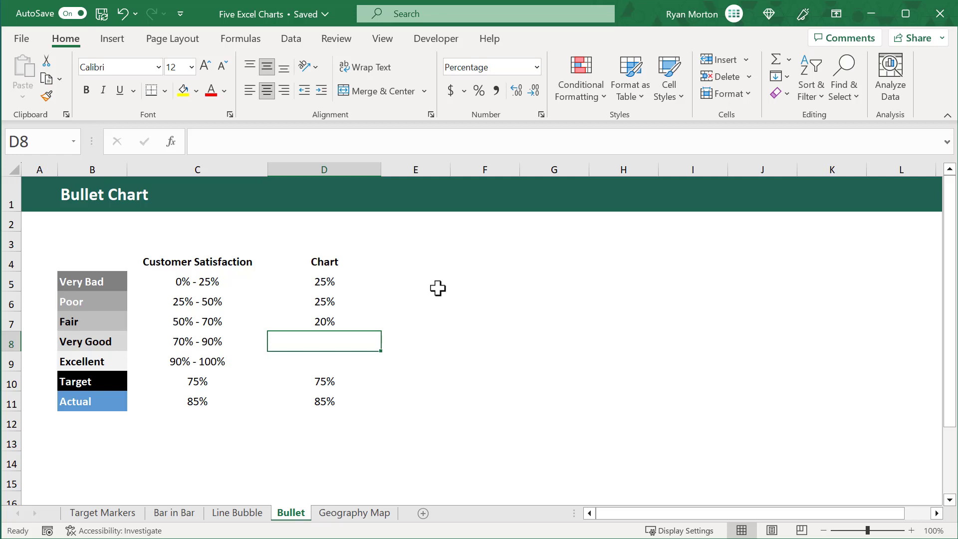
- Enter the Chart column formulas =90%-70% for Very Good in D8 and =100%-90% for Excellent in D9
text(=90)
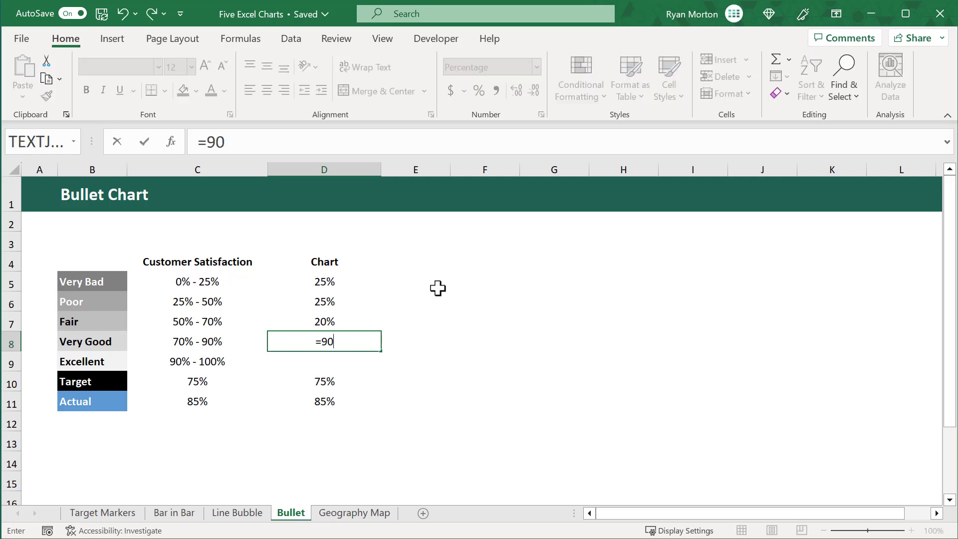
text(%-70%)
key(Return)
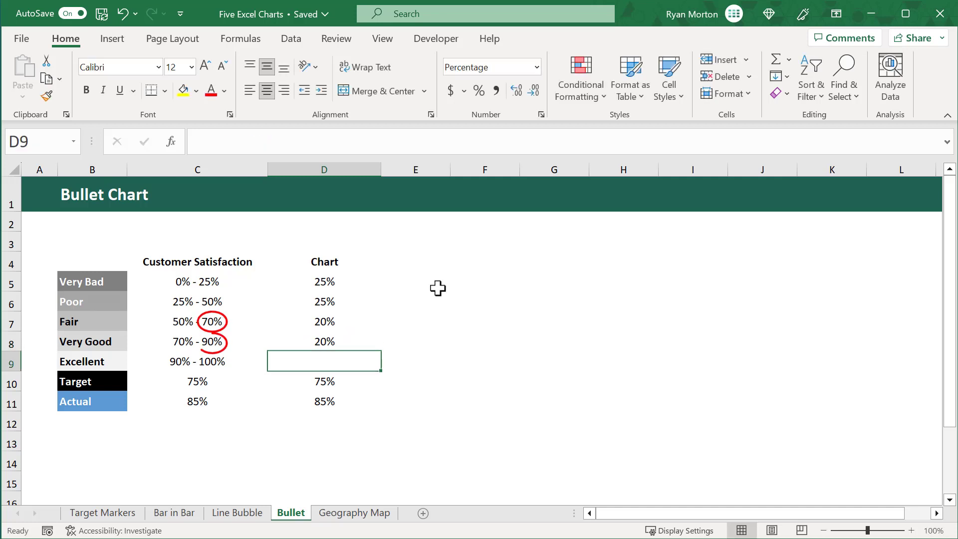
text(=1)
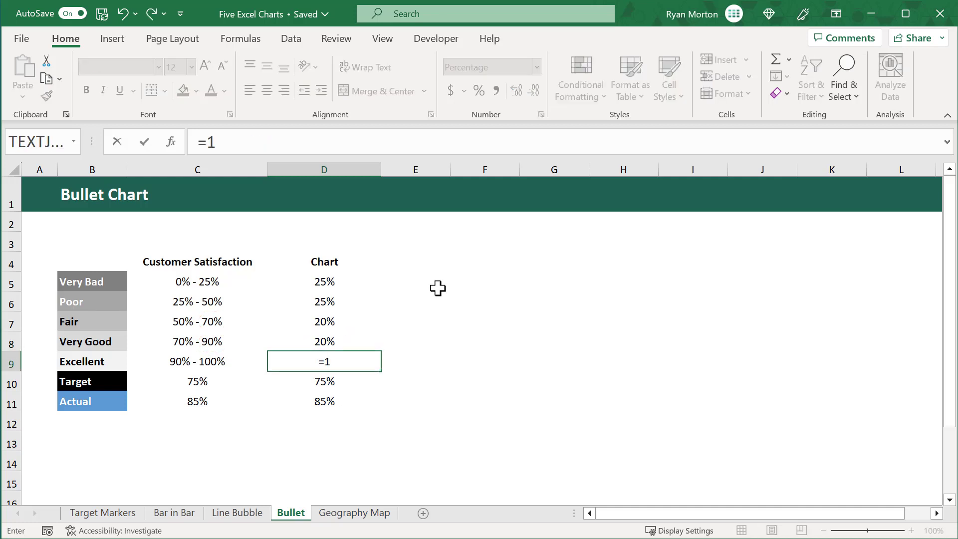
text(00%-90%)
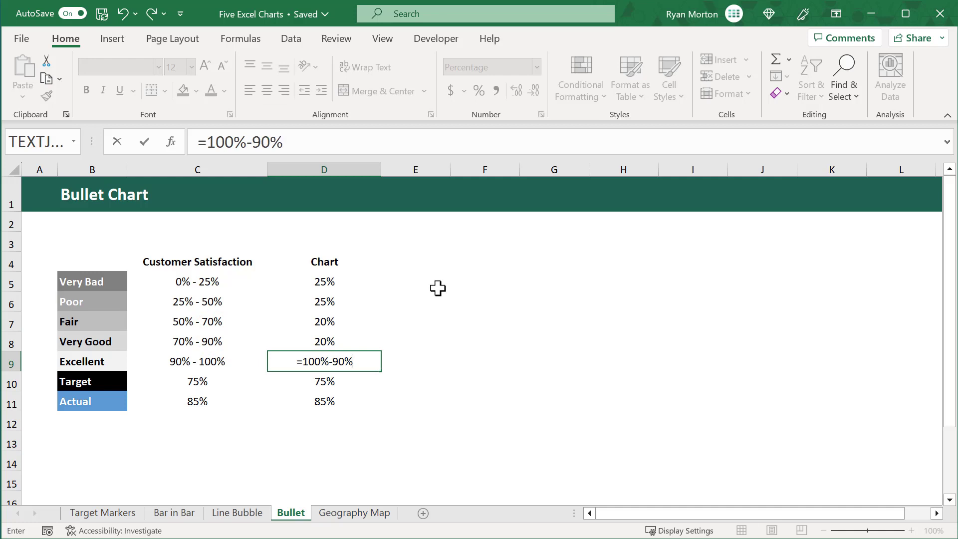
key(Return)
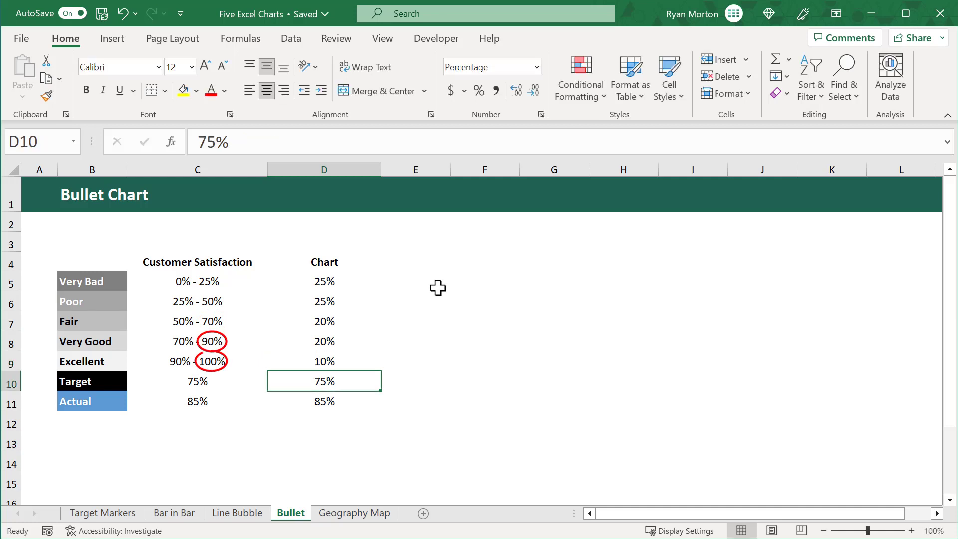
- Insert a 2-D stacked column chart from B5:B11 and D5:D11 and switch its rows and columns
click(487, 259)
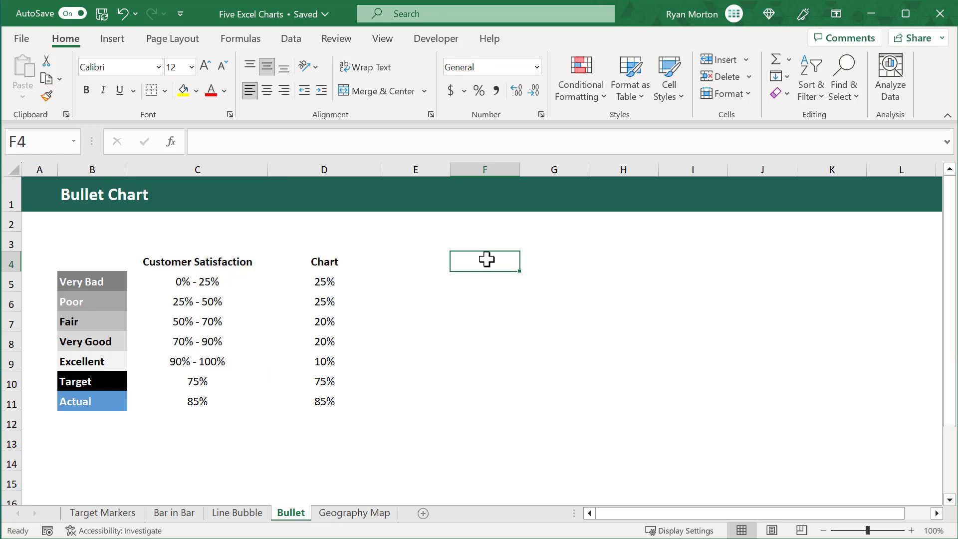
drag(106, 284, 100, 405)
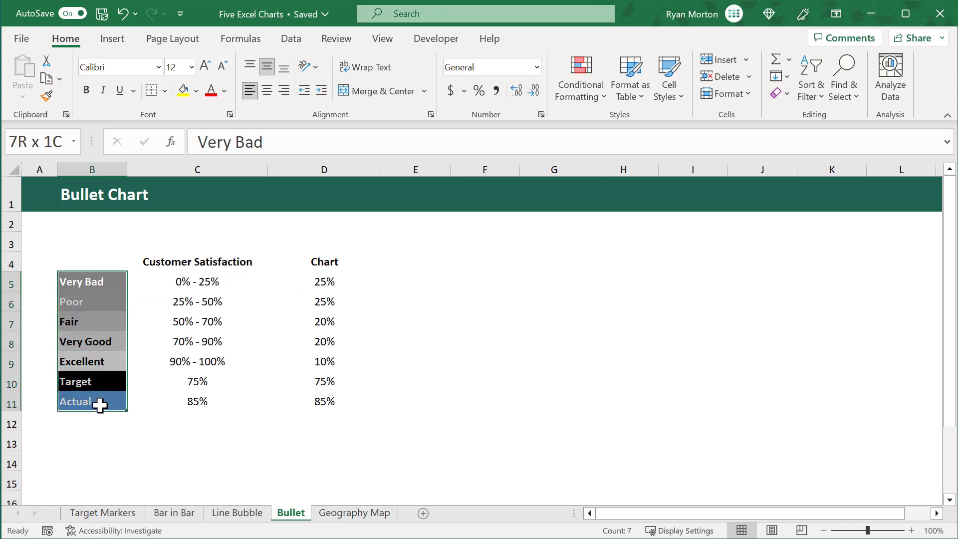
key(ctrl)
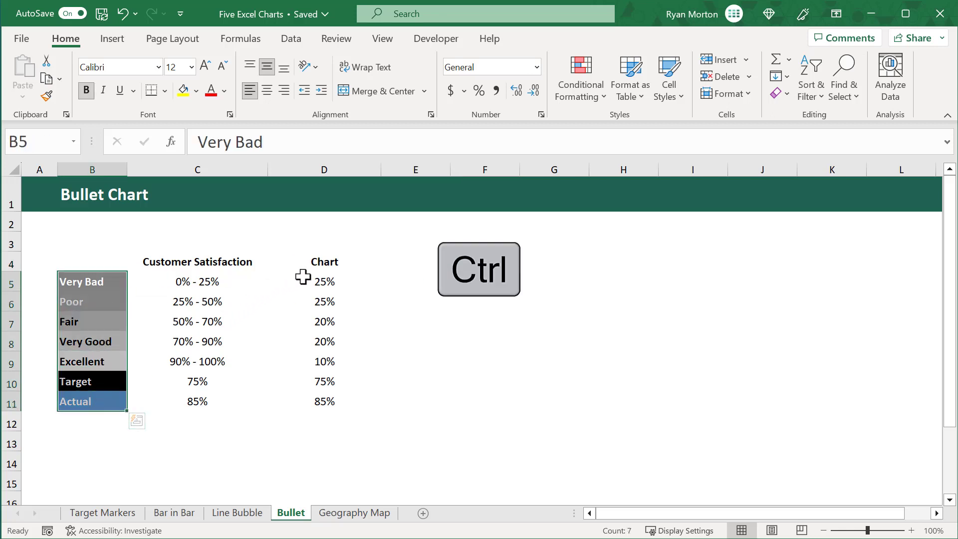
drag(303, 278, 311, 393)
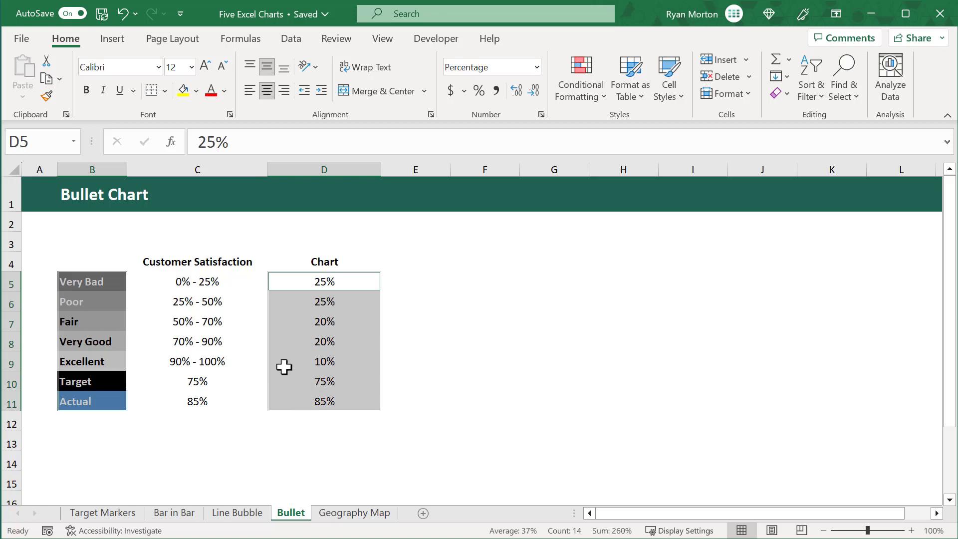
click(112, 45)
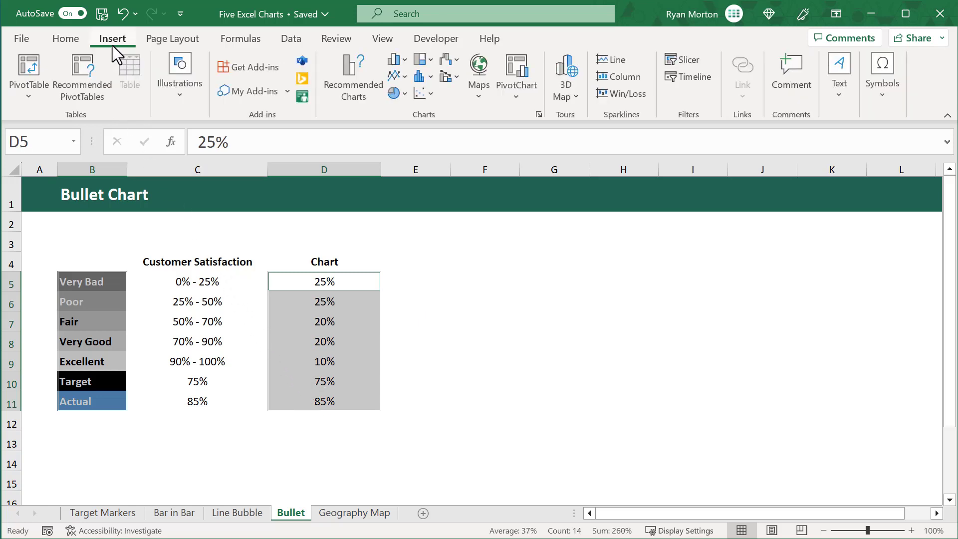
click(399, 59)
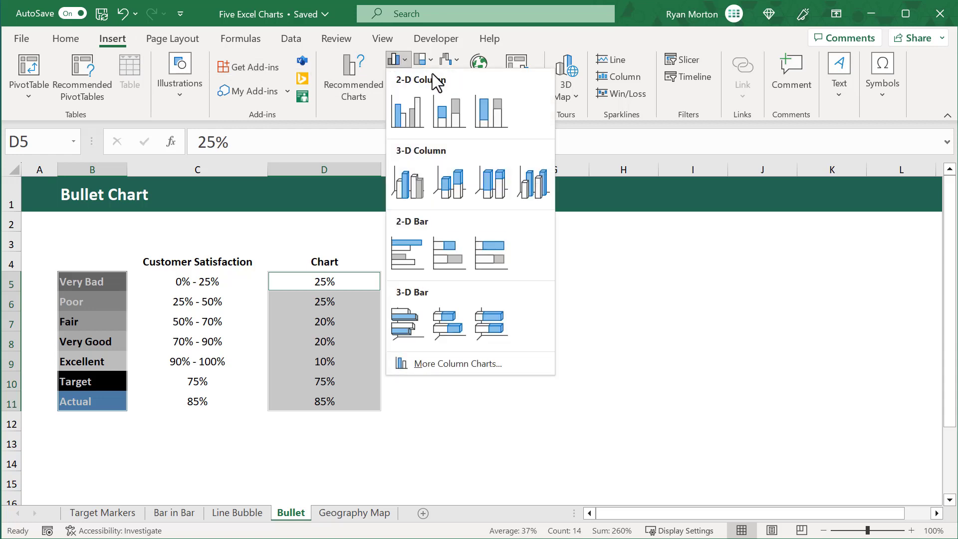
click(455, 109)
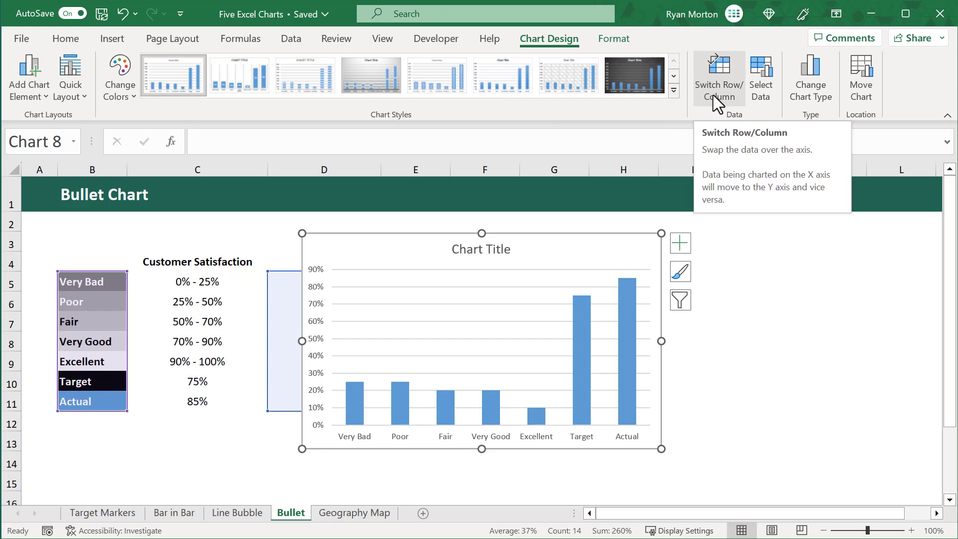
click(719, 105)
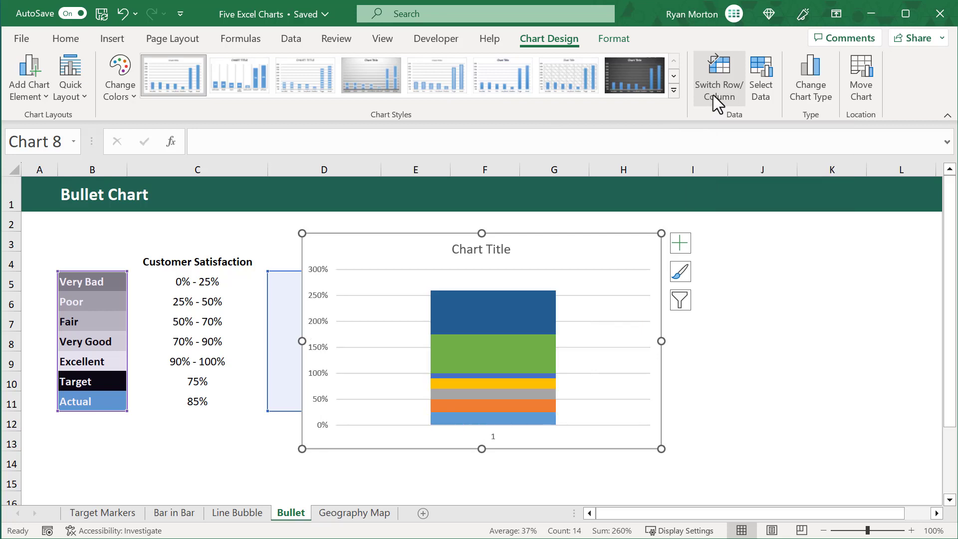
- Change the chart to a Combo type and set the Very Bad series to Stacked Column
right_click(570, 256)
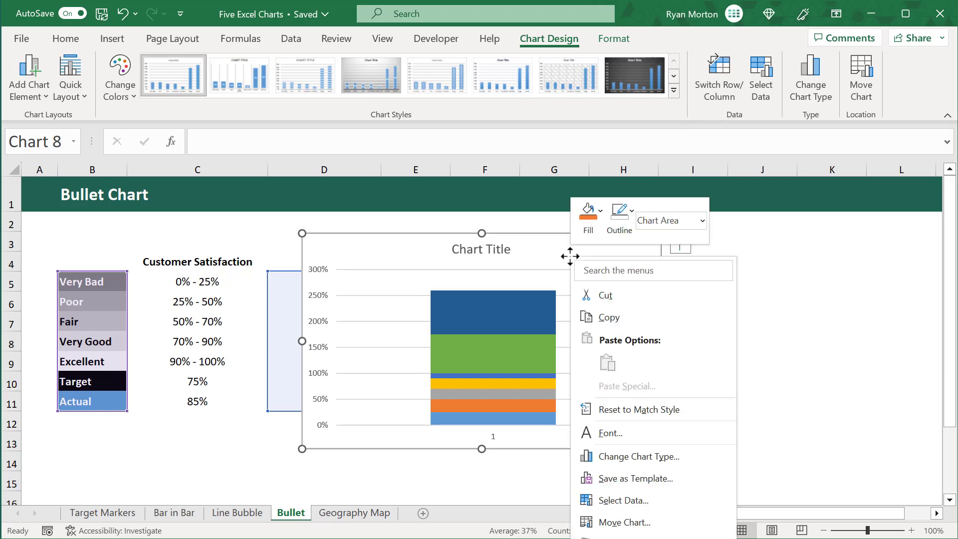
click(648, 455)
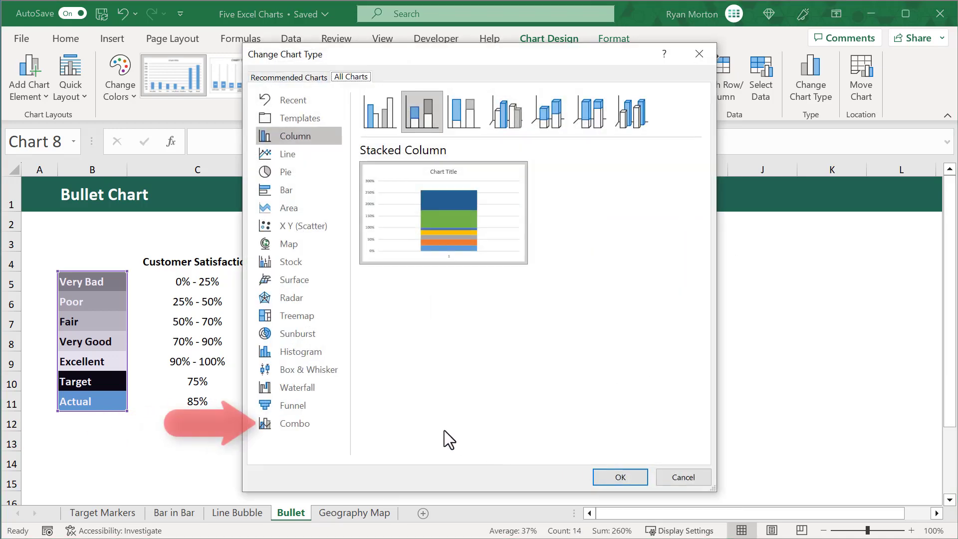
click(304, 427)
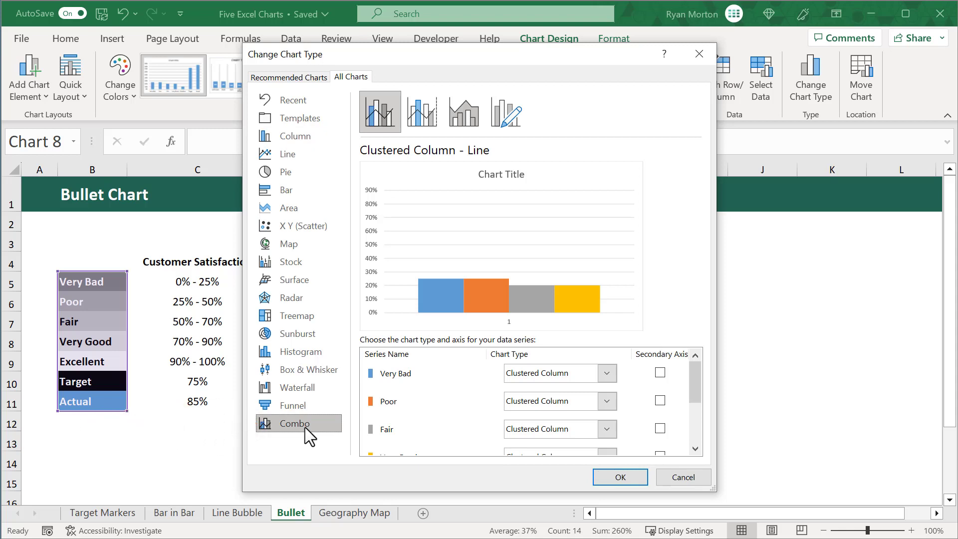
click(606, 374)
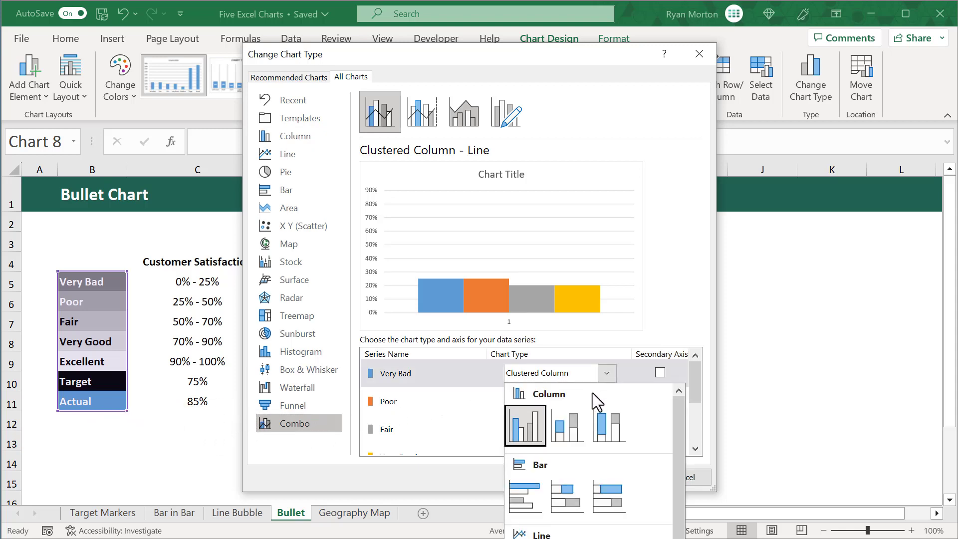
click(576, 423)
- Set the Excellent and Actual series to Stacked Column in the custom combination
scroll(628, 403, down, 3)
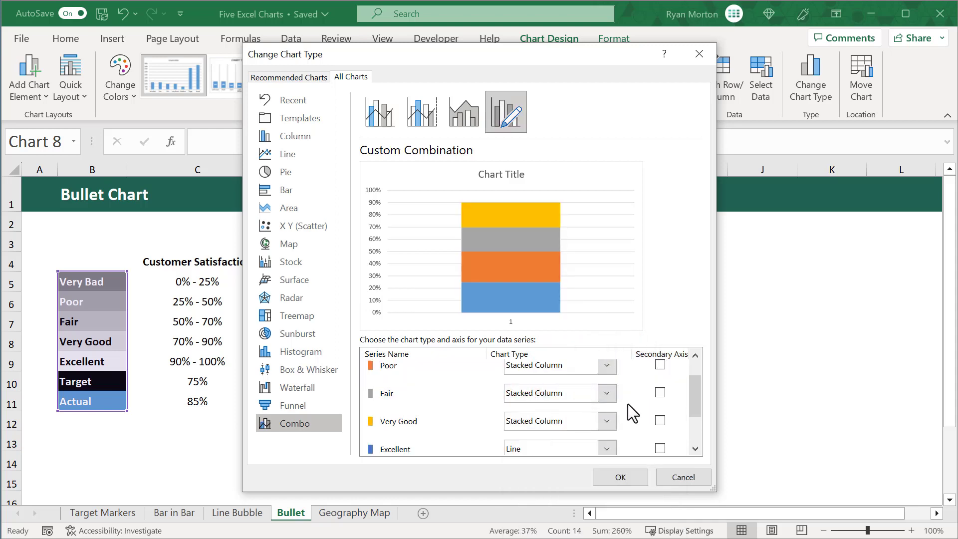
click(607, 413)
click(565, 454)
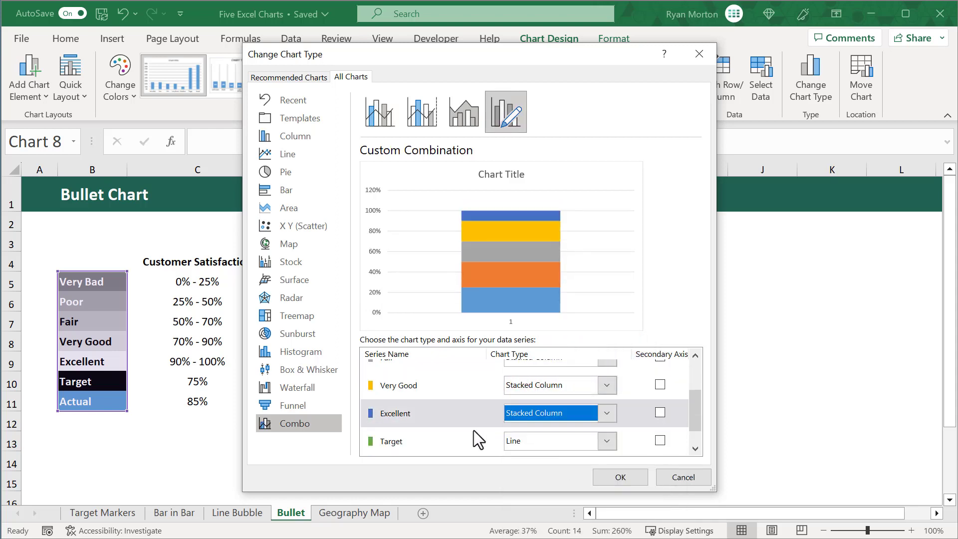
scroll(519, 418, down, 1)
click(607, 442)
click(573, 487)
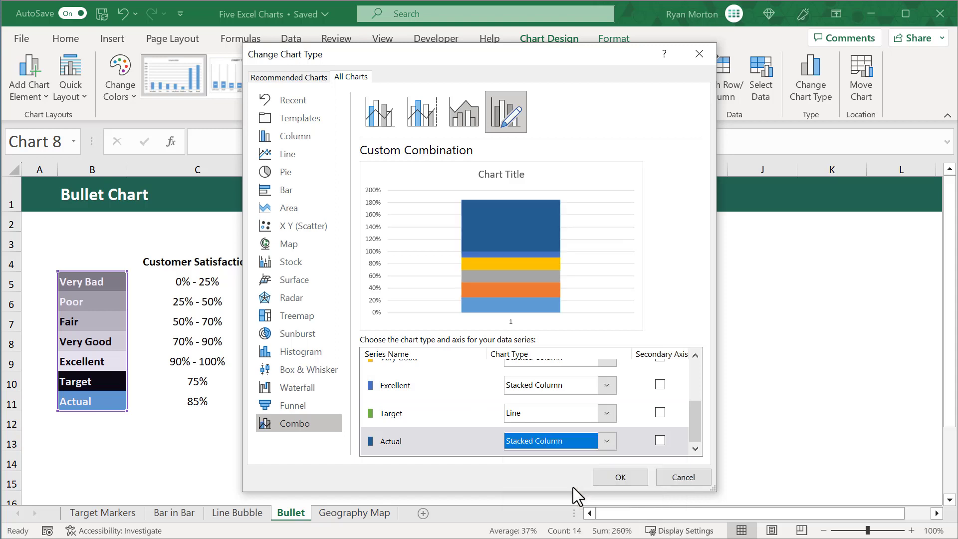
- Set the Target series to Stacked Line with Markers and plot both Target and Actual on the secondary axis
click(603, 413)
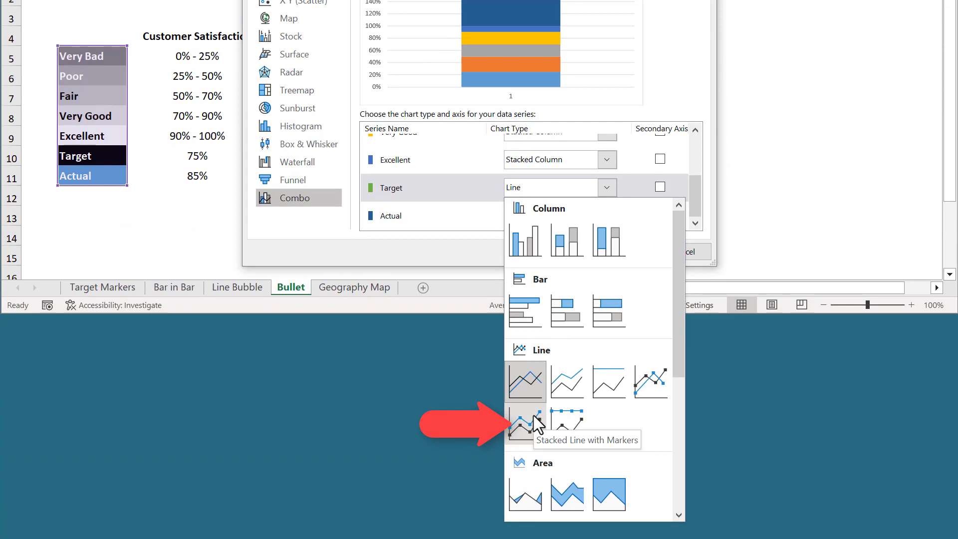
click(535, 415)
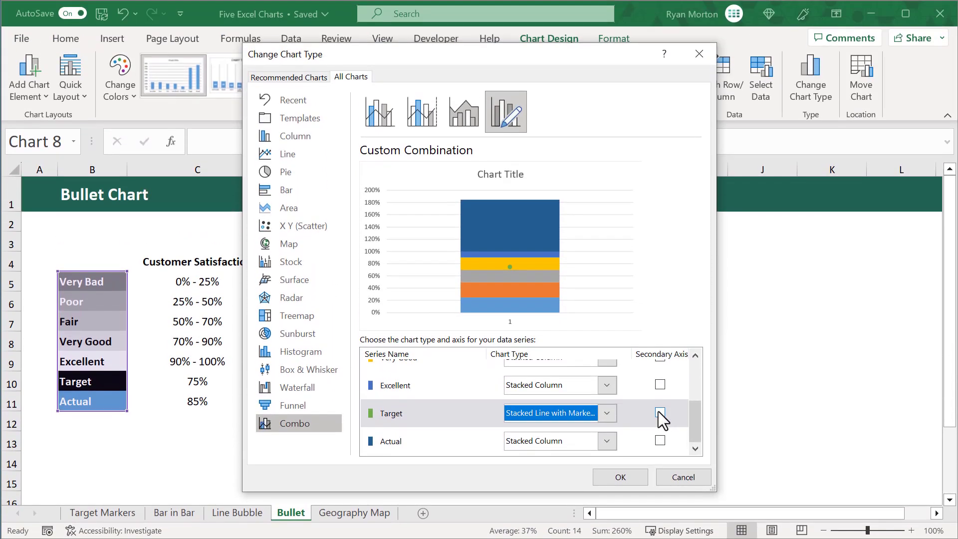
click(660, 187)
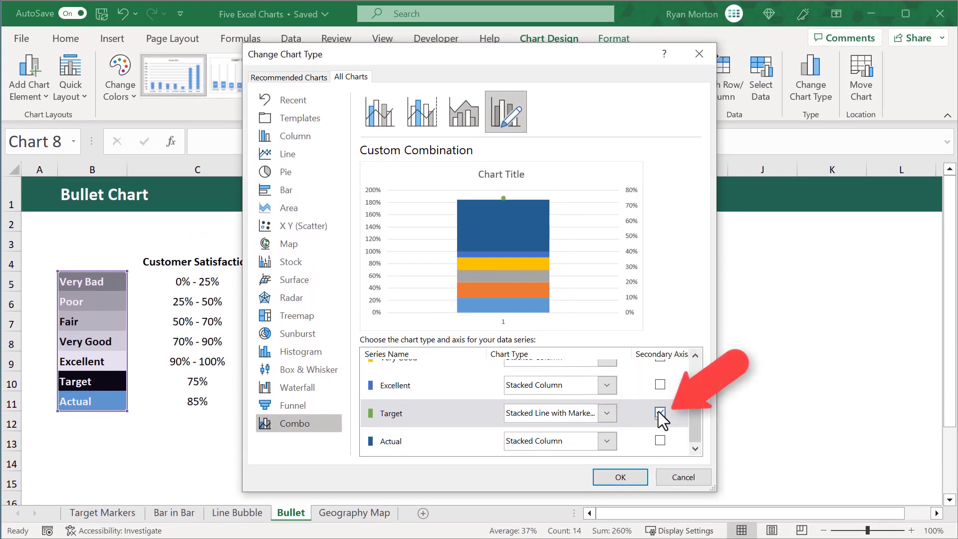
click(660, 441)
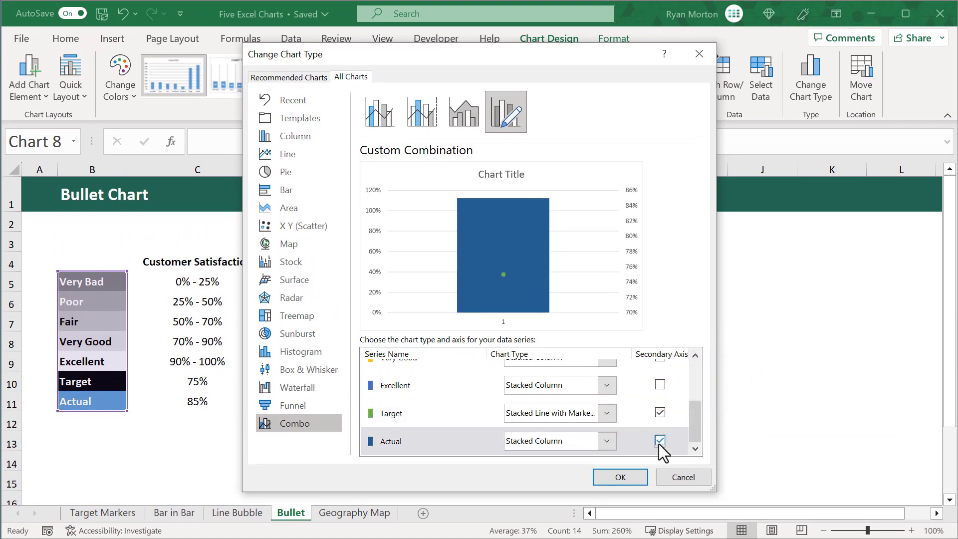
click(615, 478)
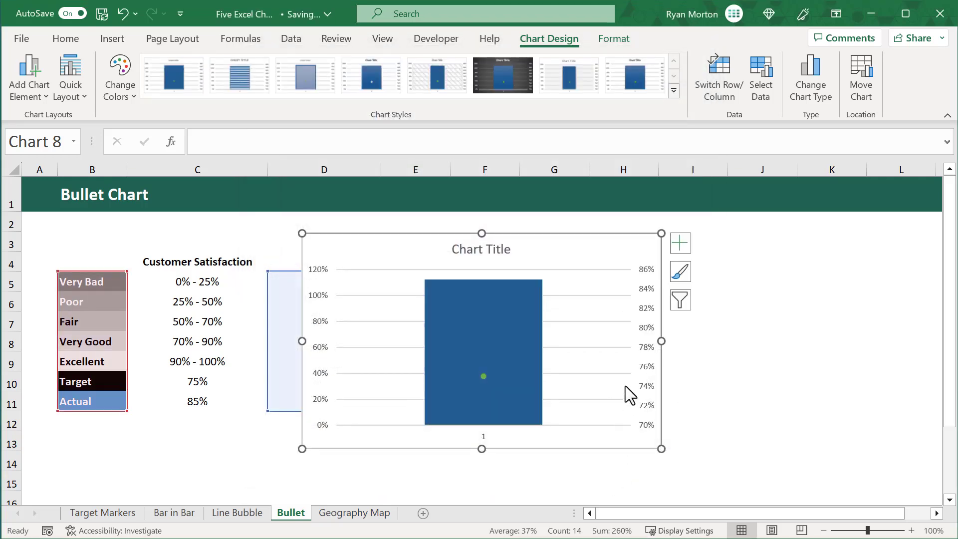
- Delete the chart's secondary vertical axis and retitle the chart "Customer Satisfaction"
click(648, 310)
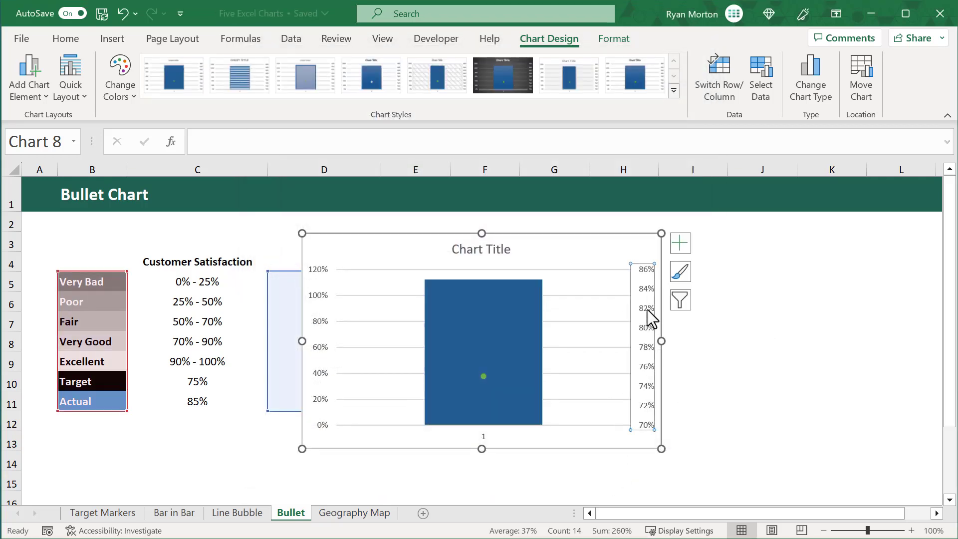
key(Delete)
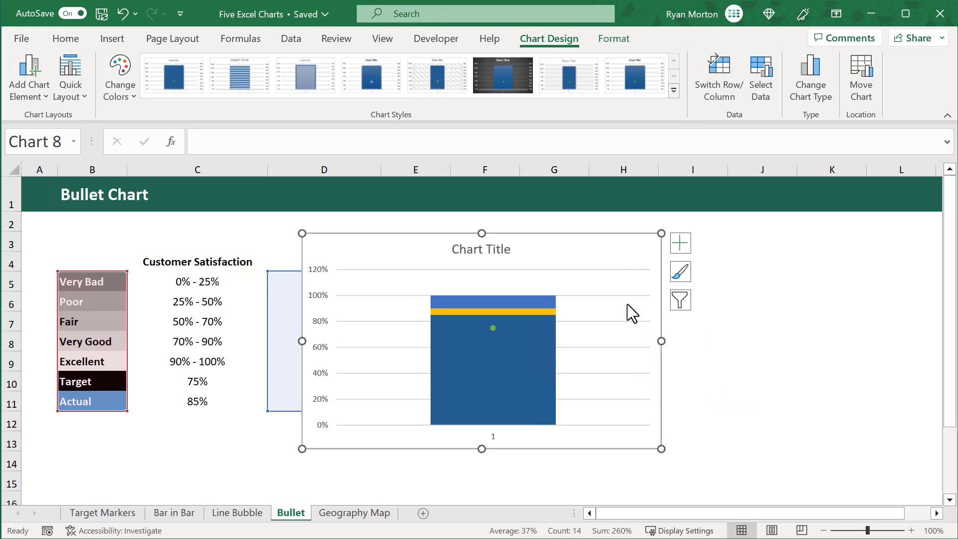
click(509, 254)
triple_click(489, 248)
text(Customer Sat)
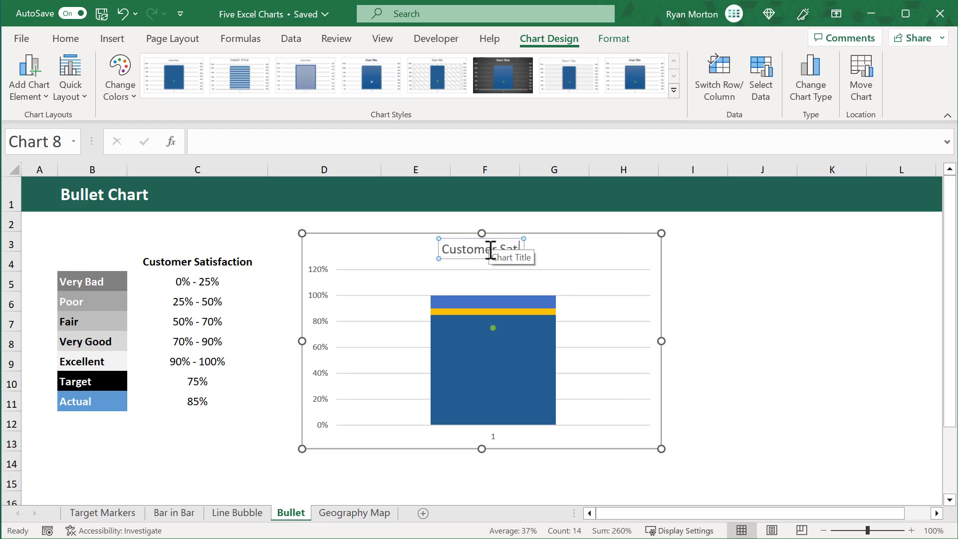
text(isfaction)
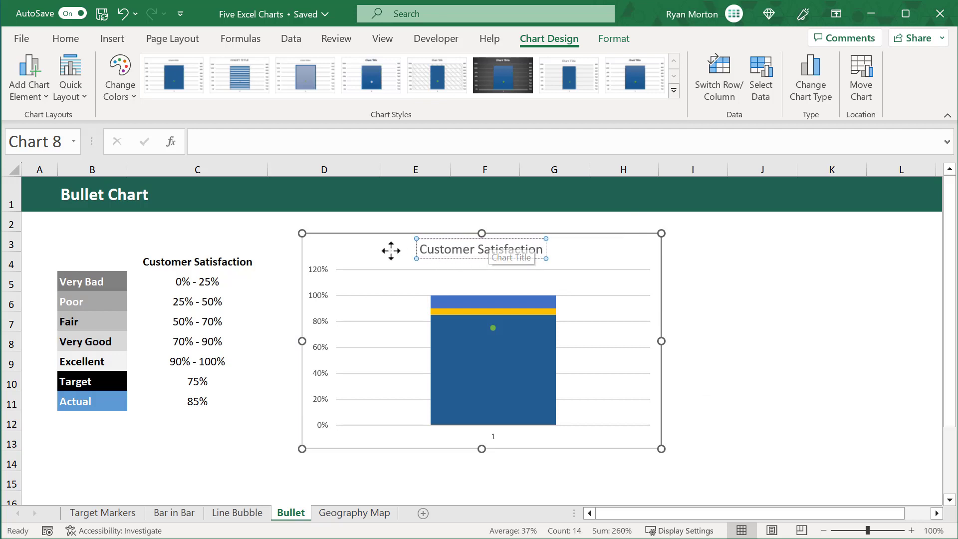
key(Escape)
- Format the chart title as bold 16 point and set the vertical axis labels to 12 point
click(66, 38)
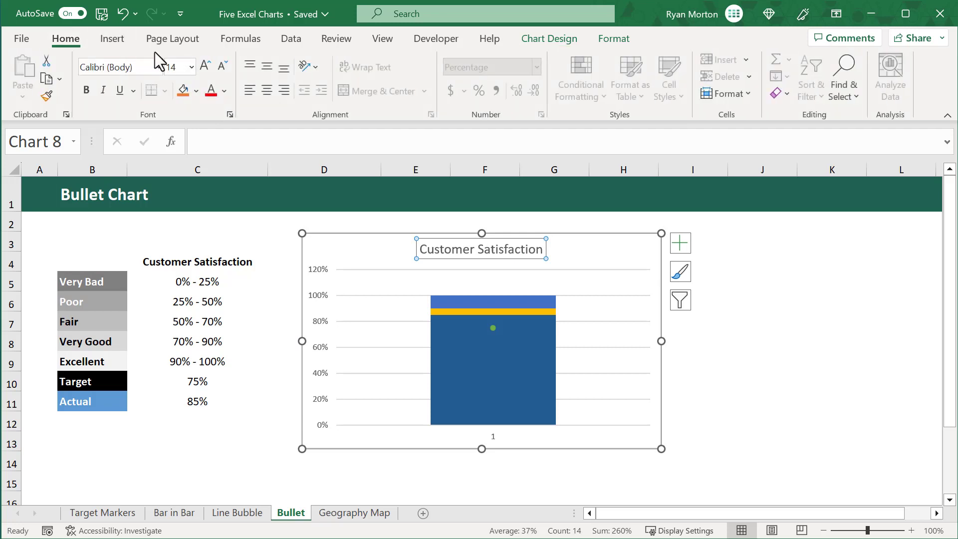
click(204, 66)
click(86, 90)
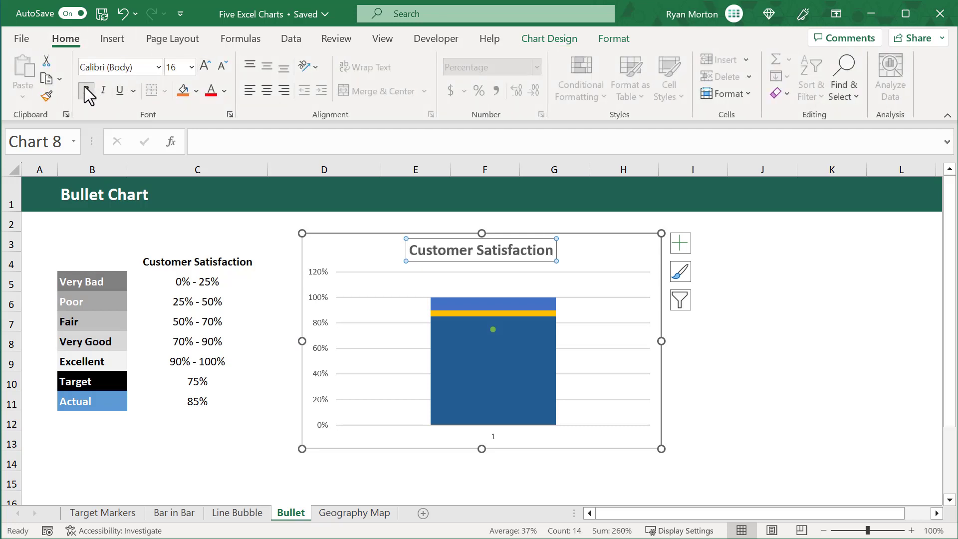
click(312, 271)
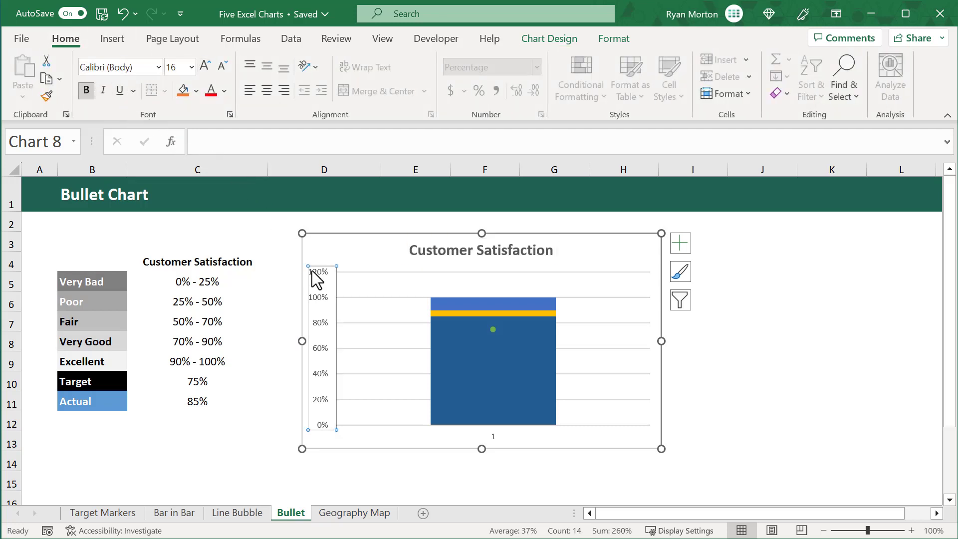
click(191, 67)
click(179, 178)
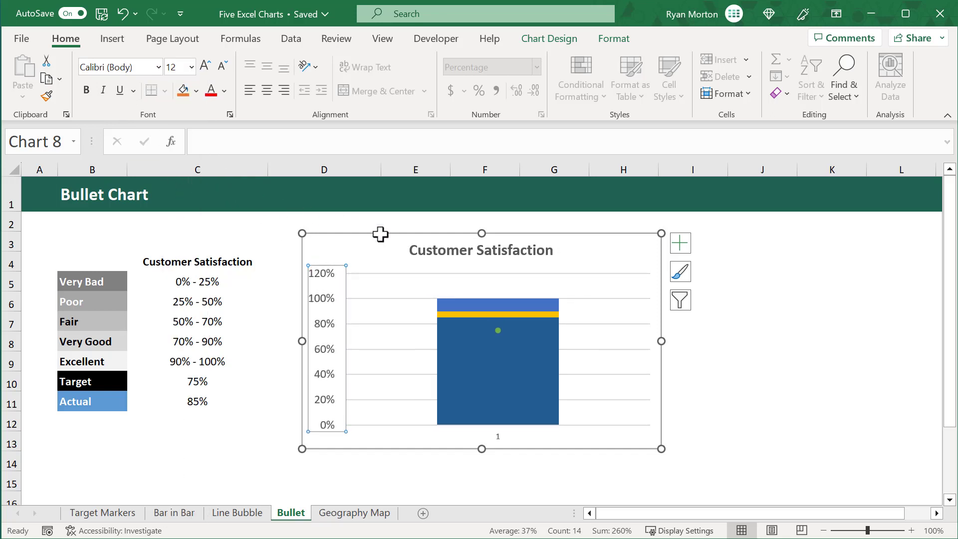
- Remove the primary horizontal axis and the gridlines from the Customer Satisfaction chart
click(595, 253)
click(679, 245)
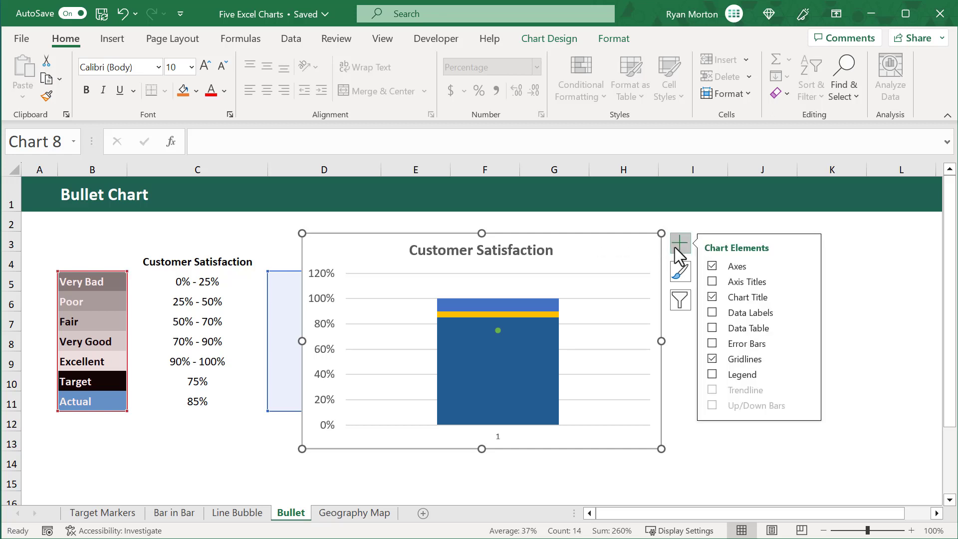
click(807, 267)
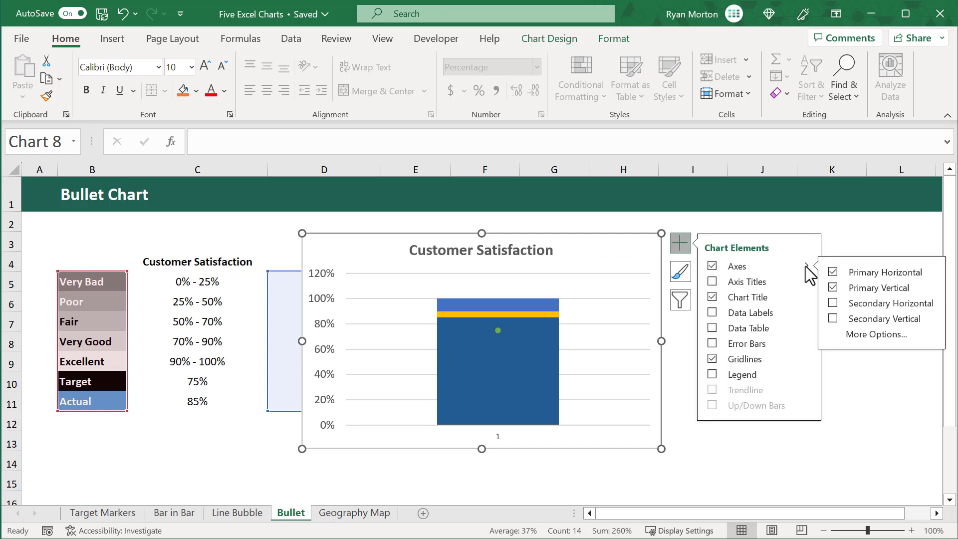
click(832, 272)
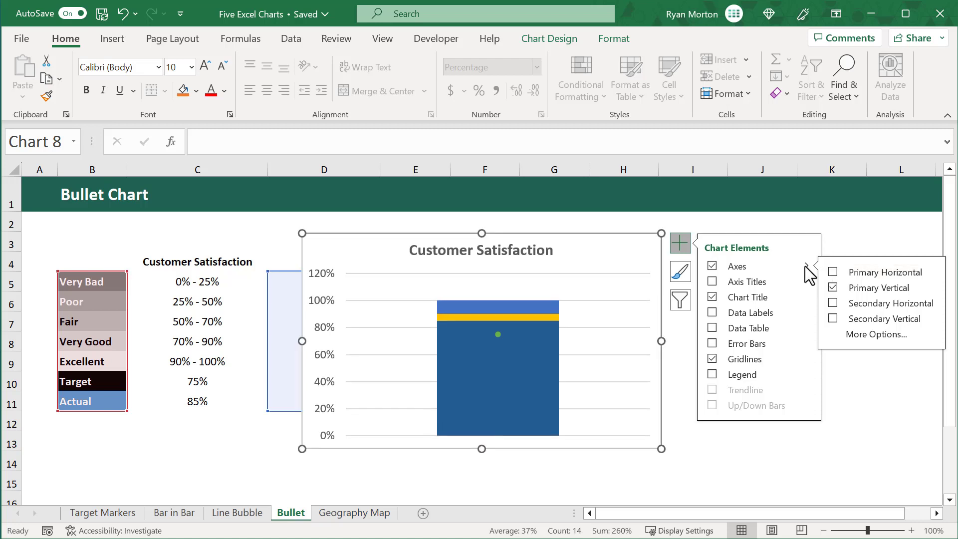
click(713, 360)
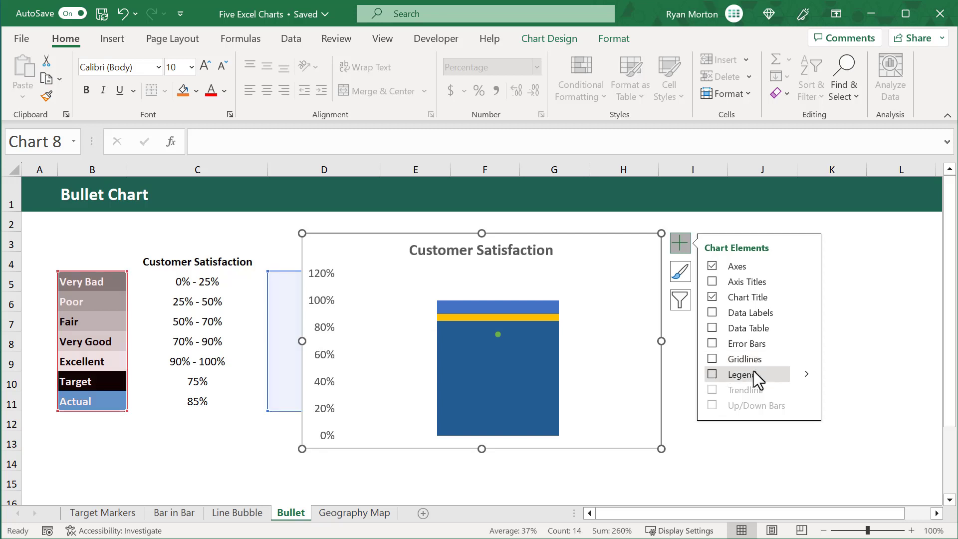
- Add a legend on the right side of the Customer Satisfaction chart
click(807, 374)
click(848, 382)
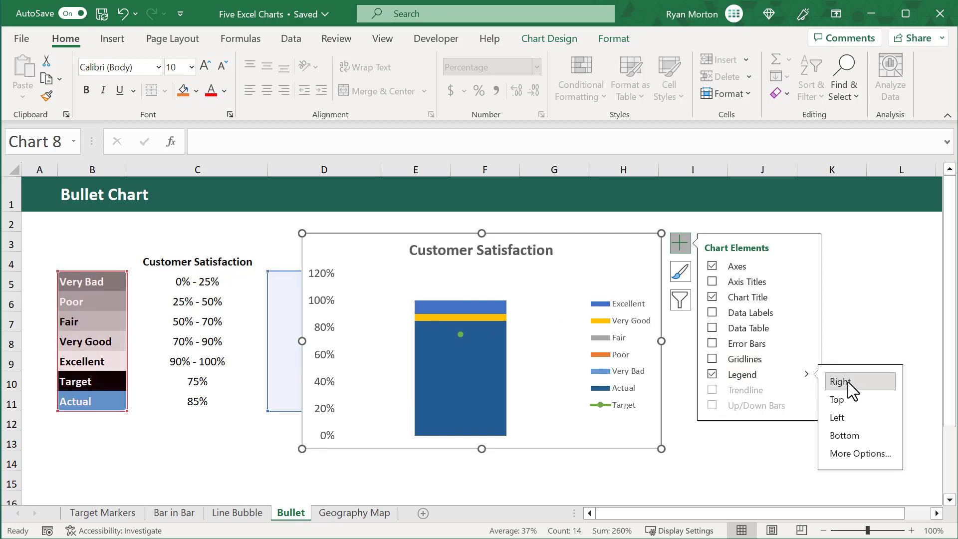
click(684, 246)
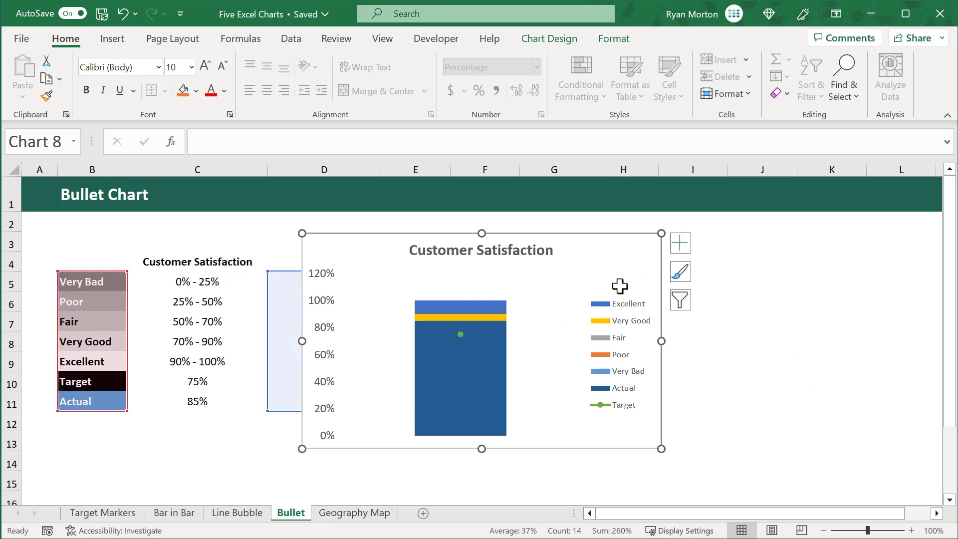
- Set the gap width of the Actual series to 400%
right_click(492, 376)
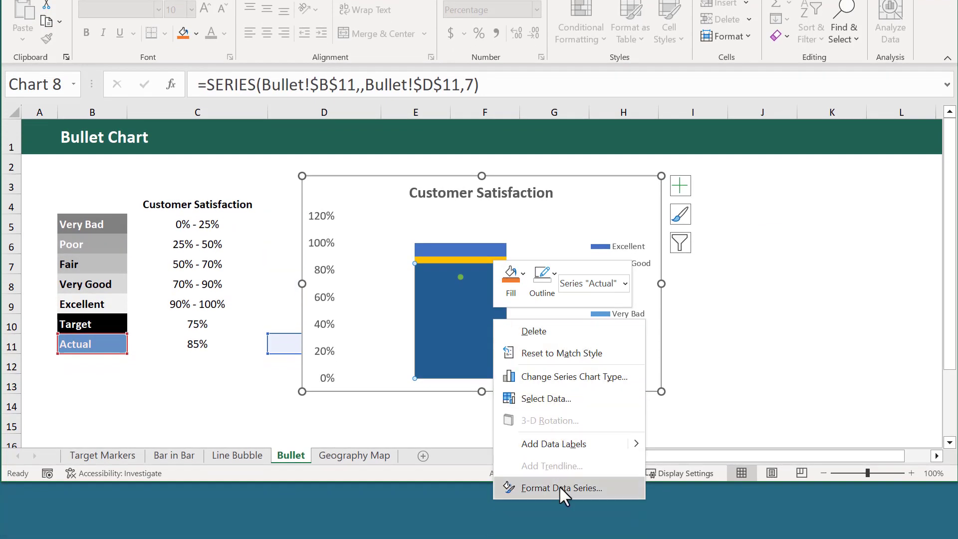
click(562, 487)
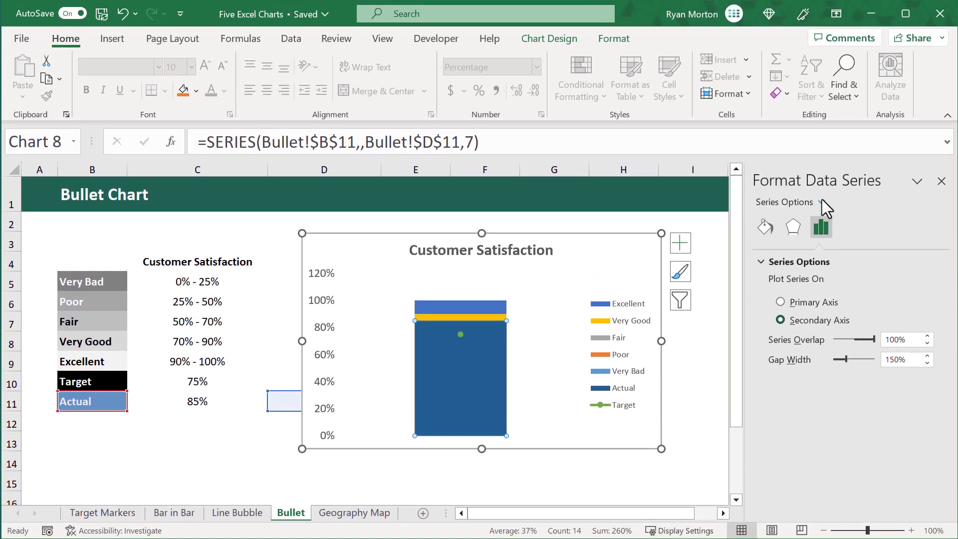
click(822, 202)
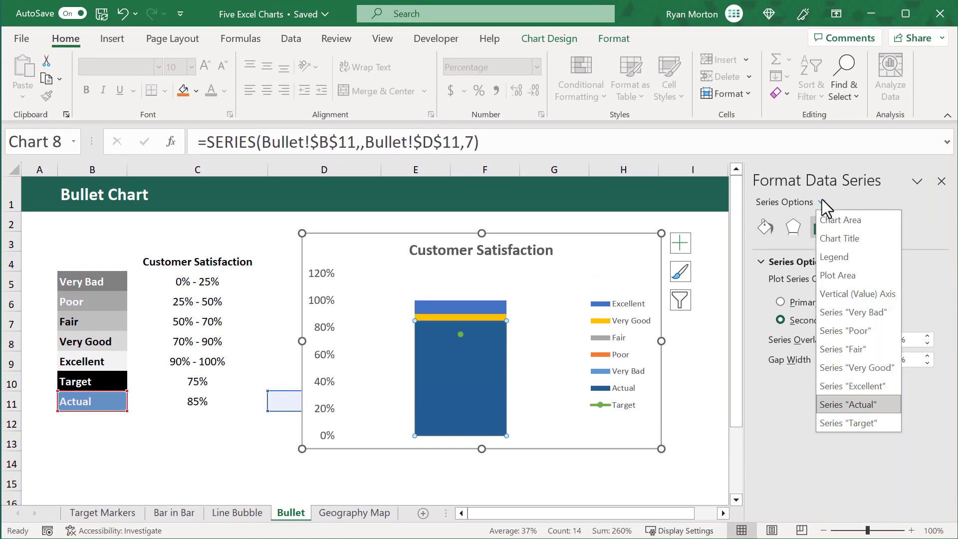
click(882, 408)
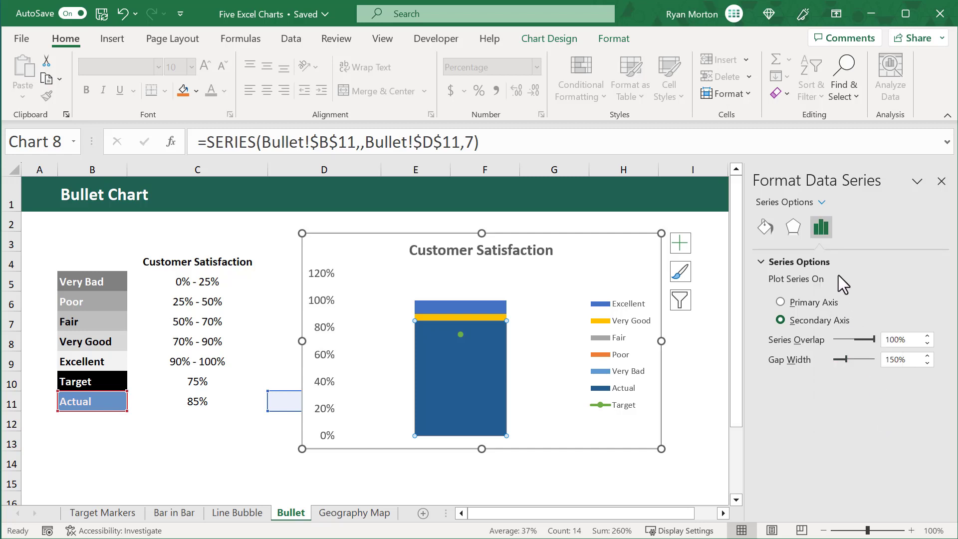
key(Tab)
text(400)
key(Return)
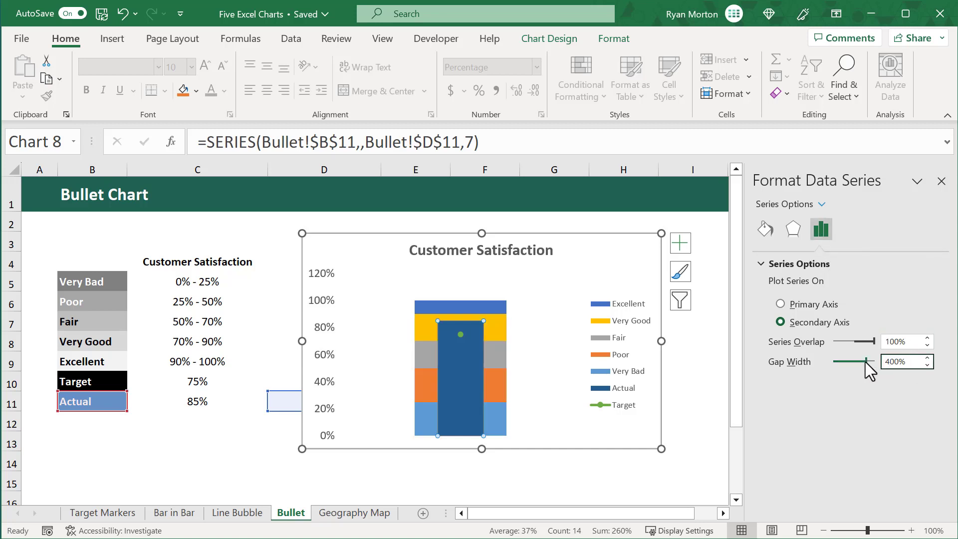
- Give the Actual series a solid fill in the light blue theme color
click(766, 229)
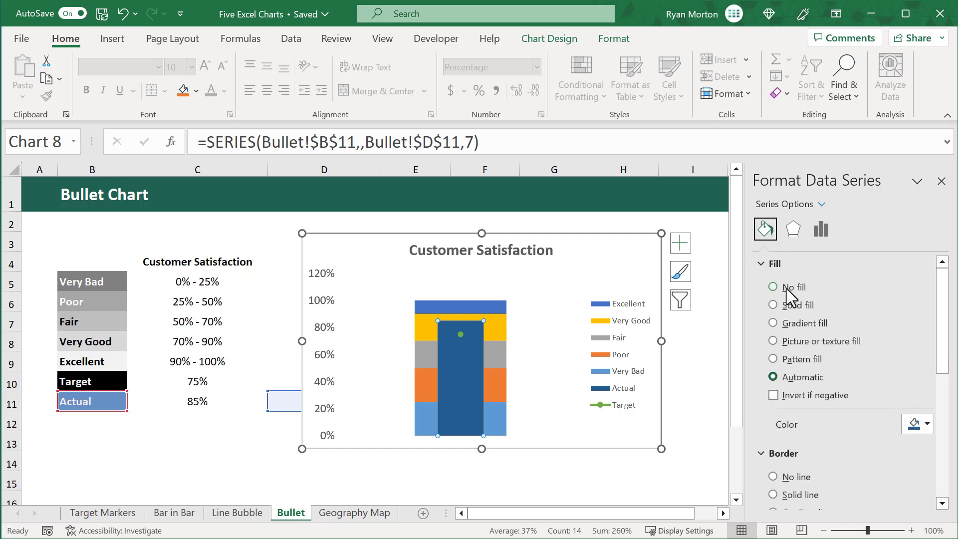
click(773, 305)
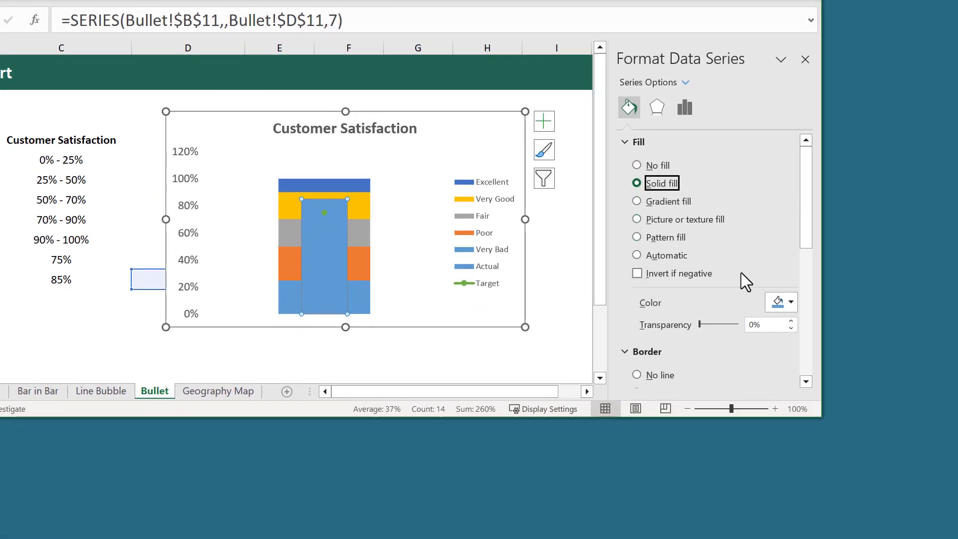
click(780, 297)
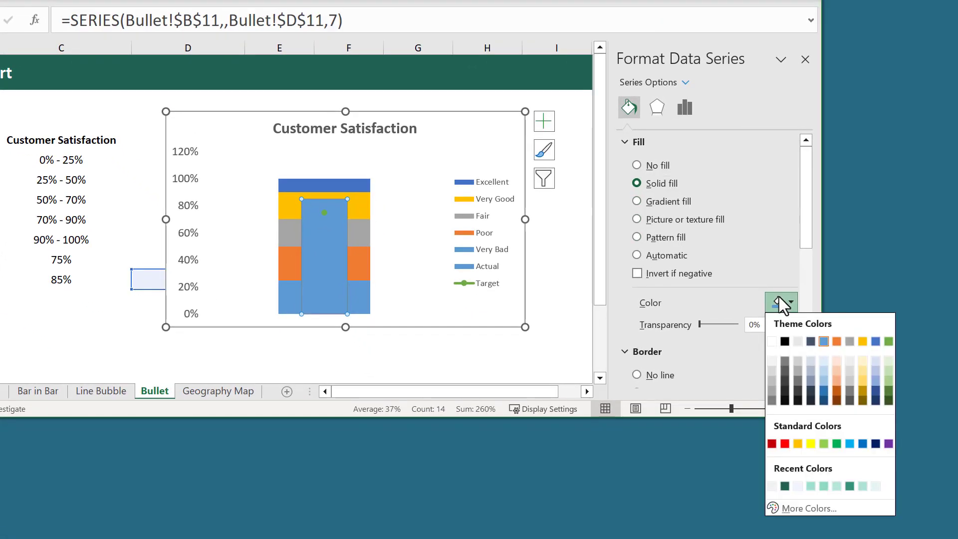
click(825, 340)
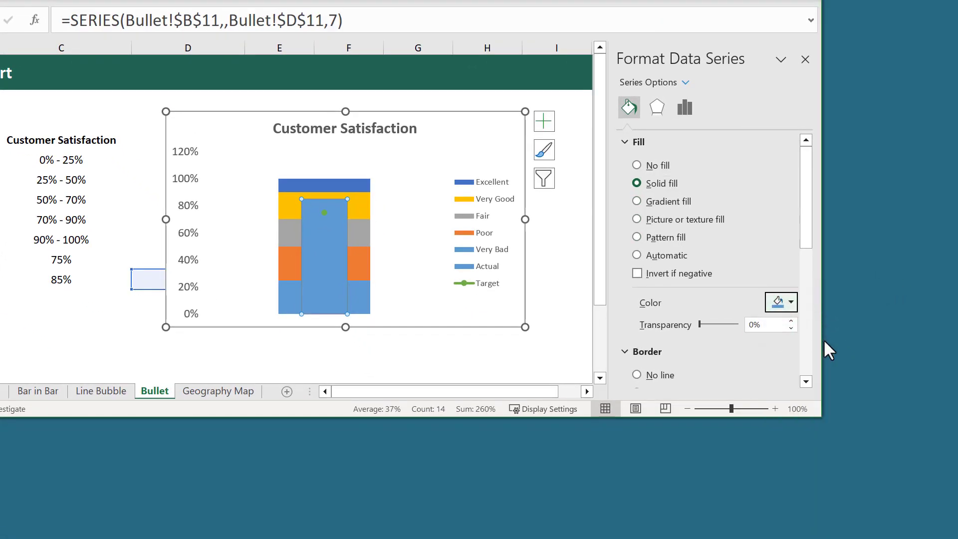
- Remove the border line from the Actual series
scroll(723, 314, down, 3)
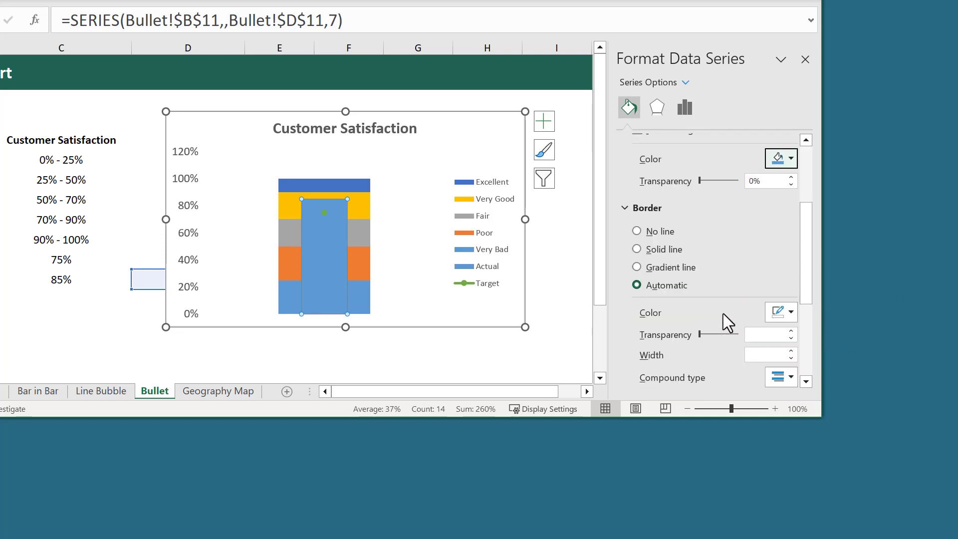
click(637, 233)
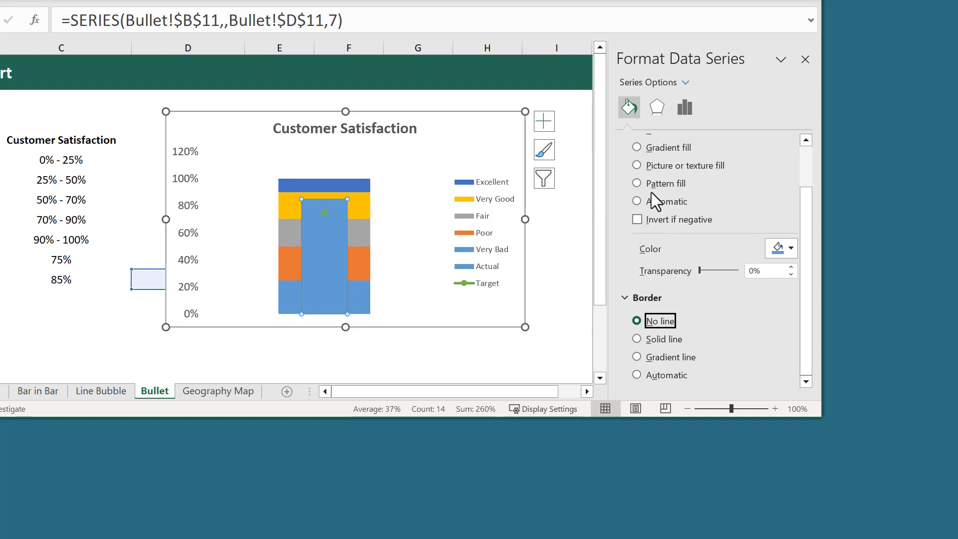
- Set the Target series of the Customer Satisfaction chart to have no connecting line
click(685, 82)
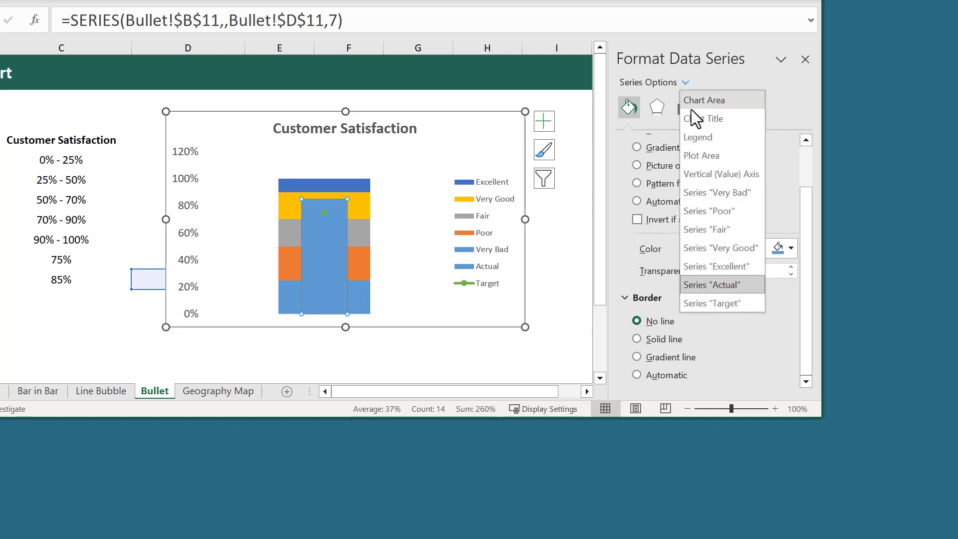
click(724, 299)
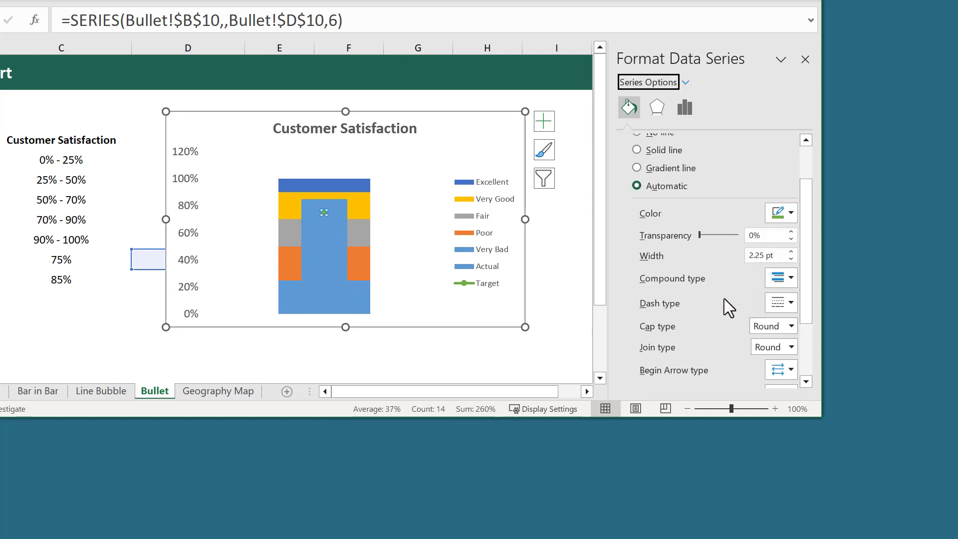
scroll(724, 298, up, 2)
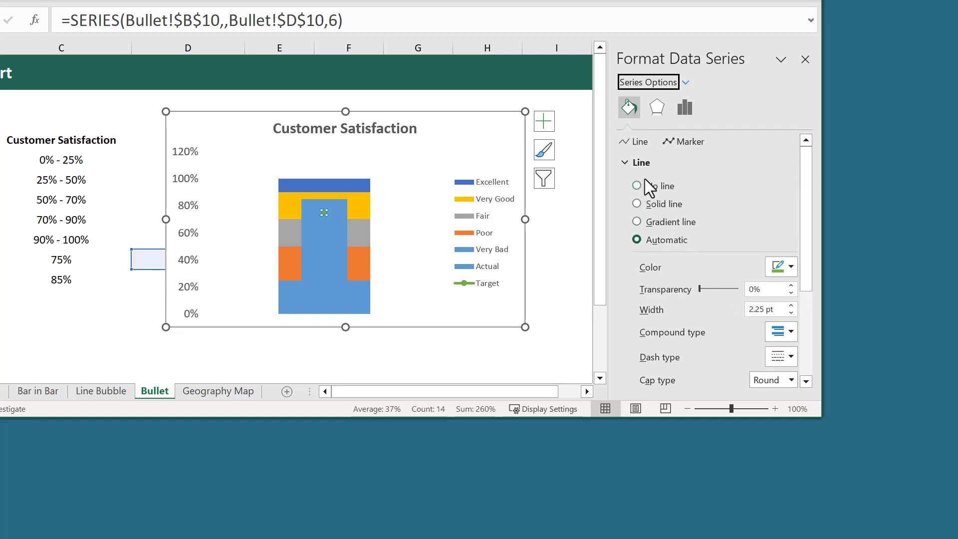
click(629, 111)
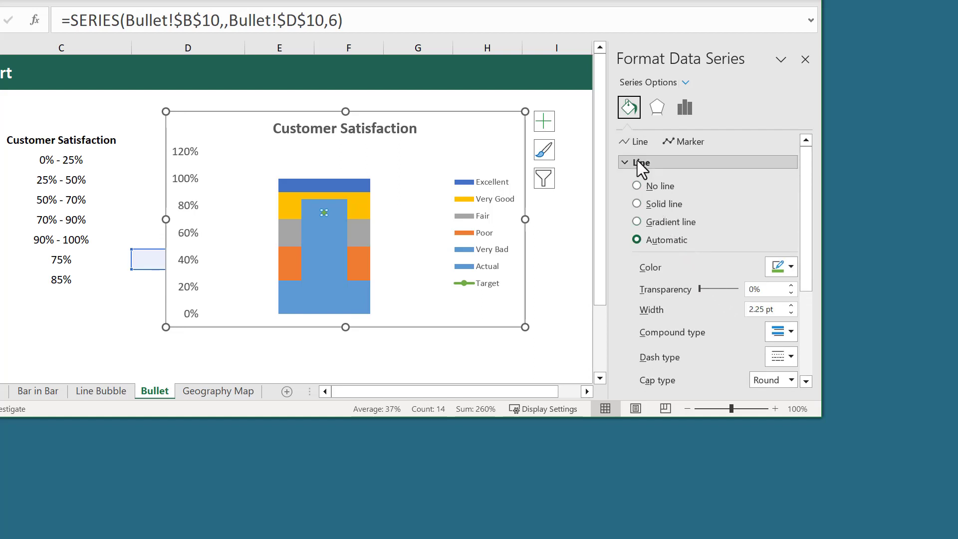
click(642, 190)
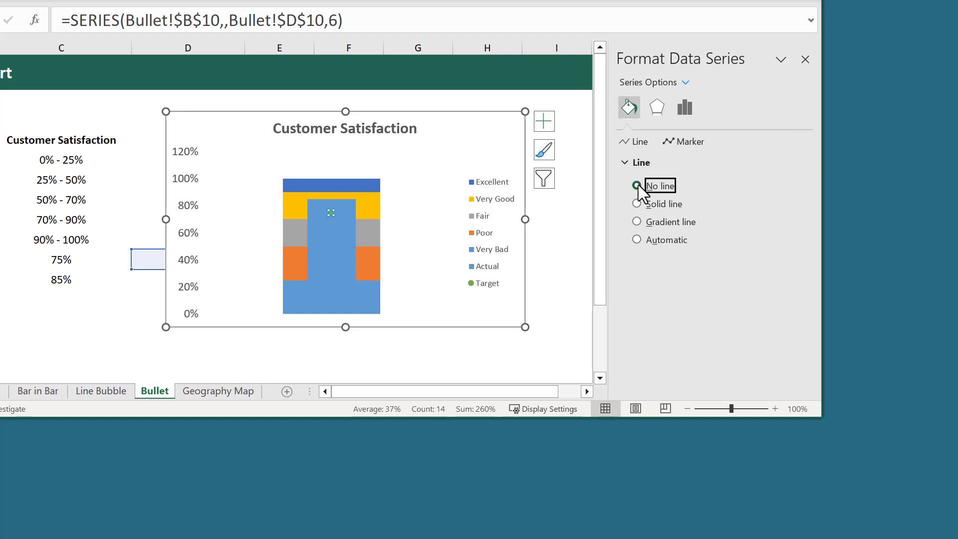
- Give the Target series a built-in long dash marker with size 40
click(683, 142)
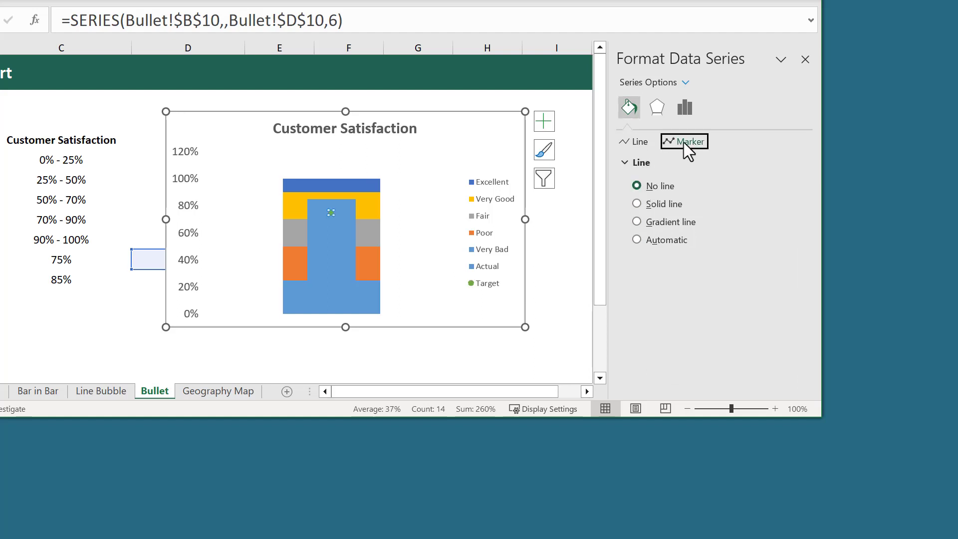
click(651, 163)
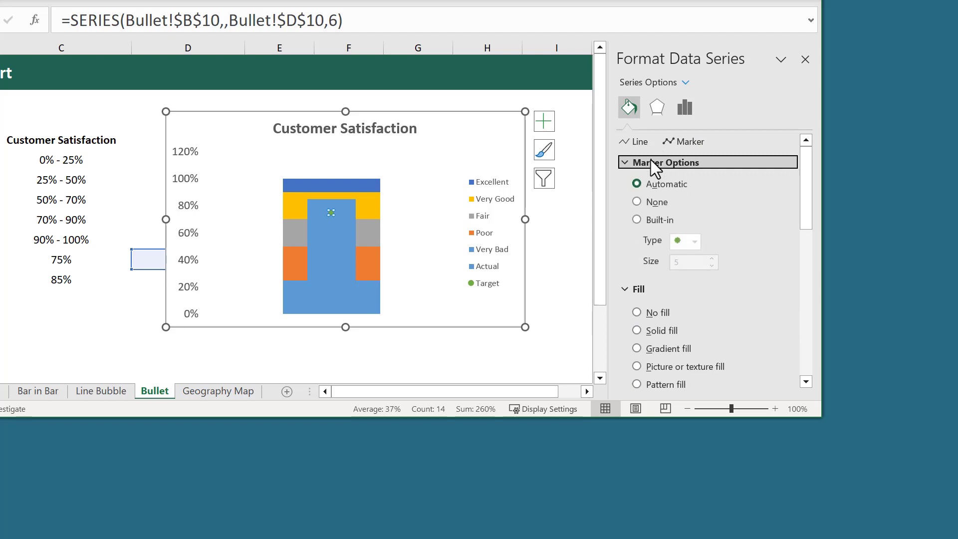
click(637, 219)
click(695, 241)
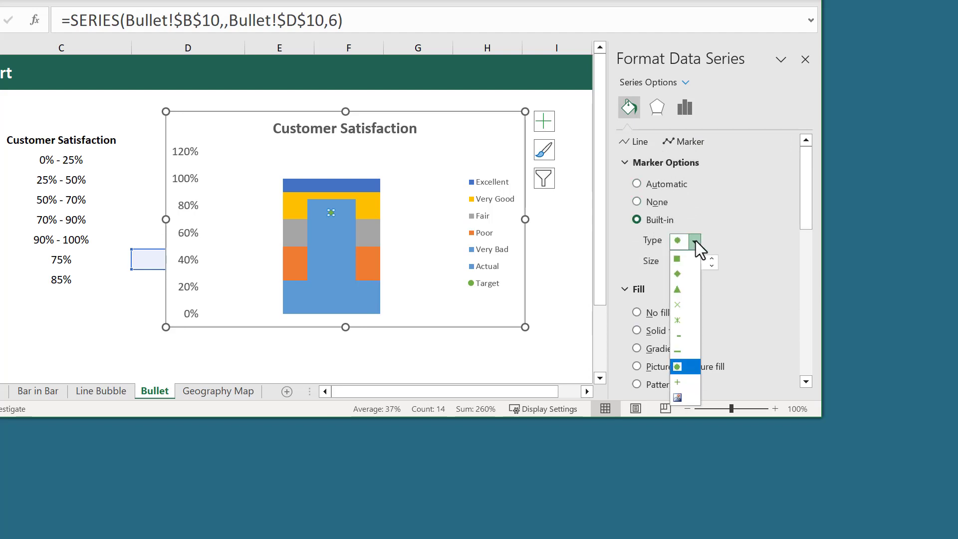
click(678, 352)
click(666, 261)
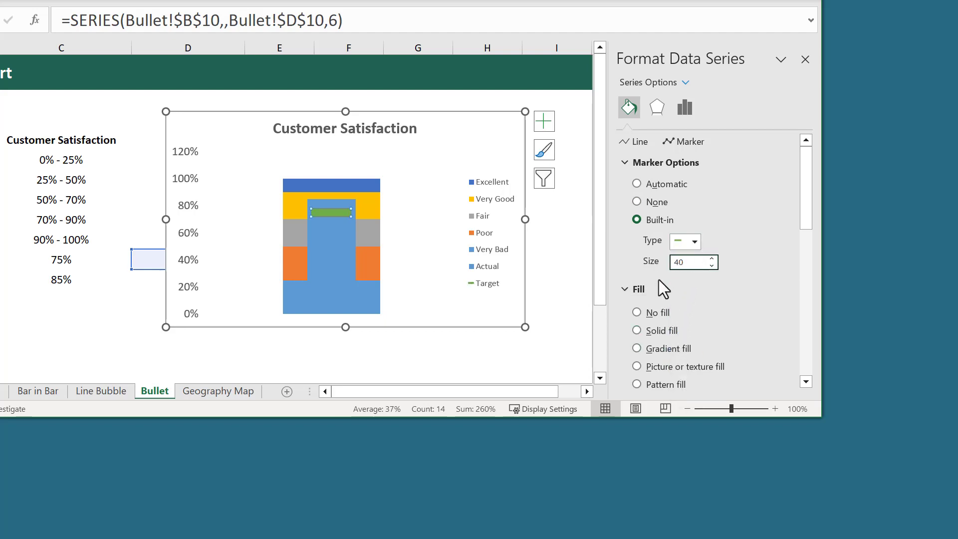
- Give the Target marker a solid black fill and no border line
scroll(659, 281, down, 3)
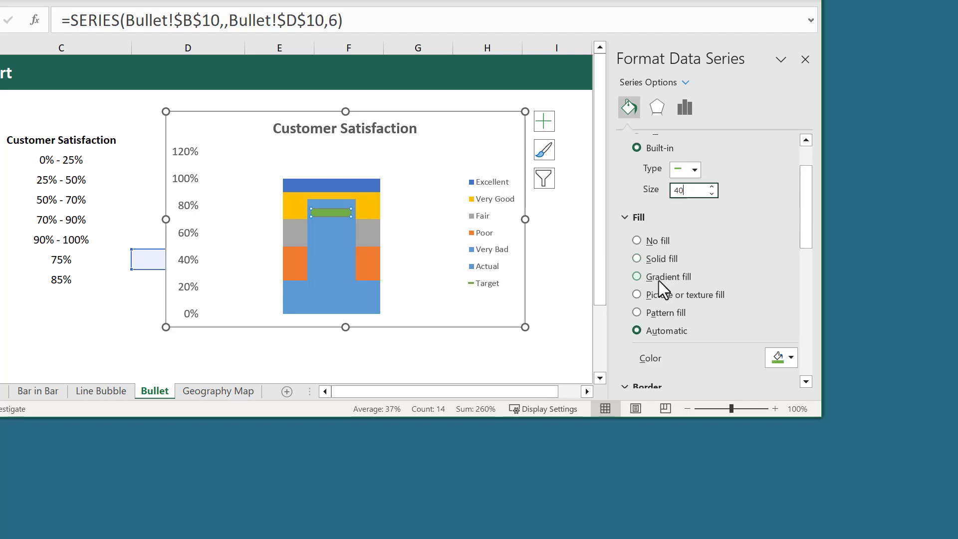
click(637, 258)
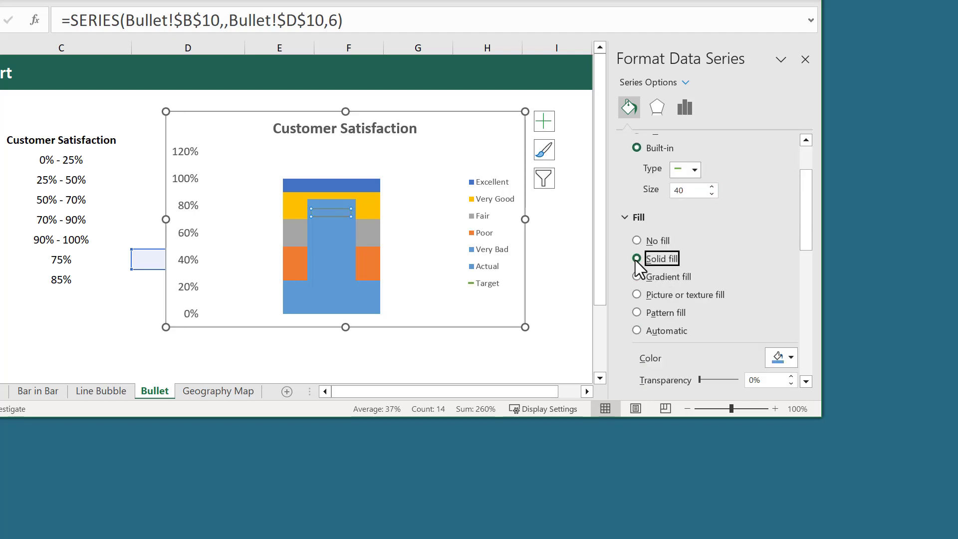
click(782, 357)
click(785, 397)
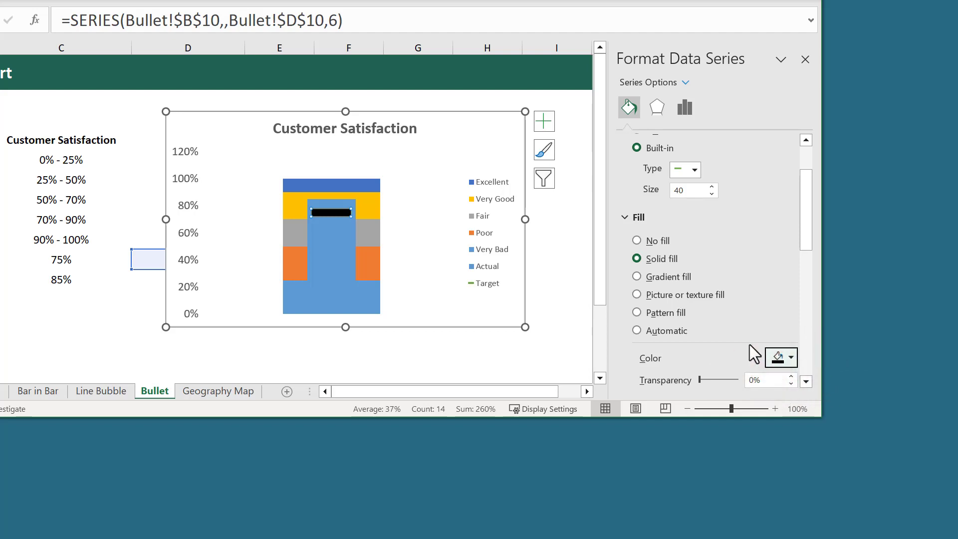
scroll(751, 350, down, 5)
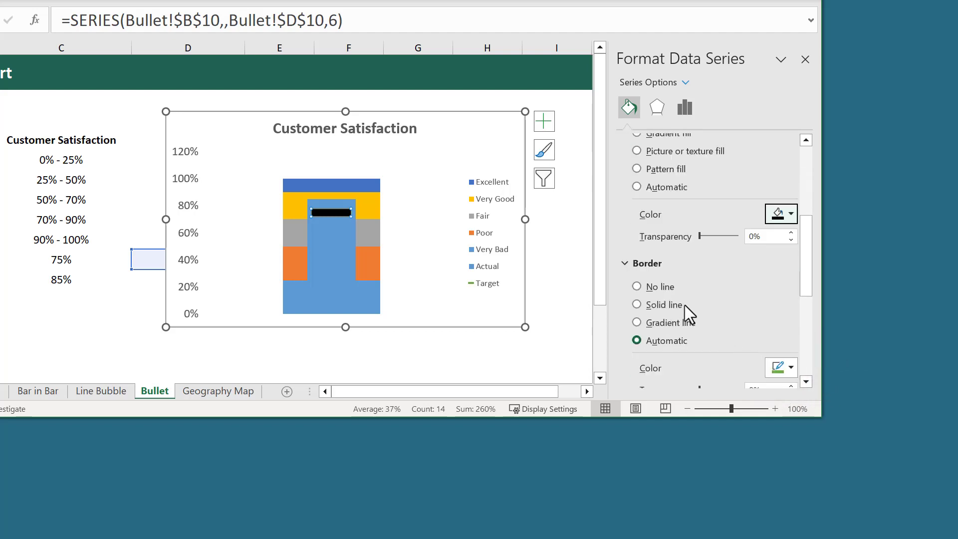
click(637, 287)
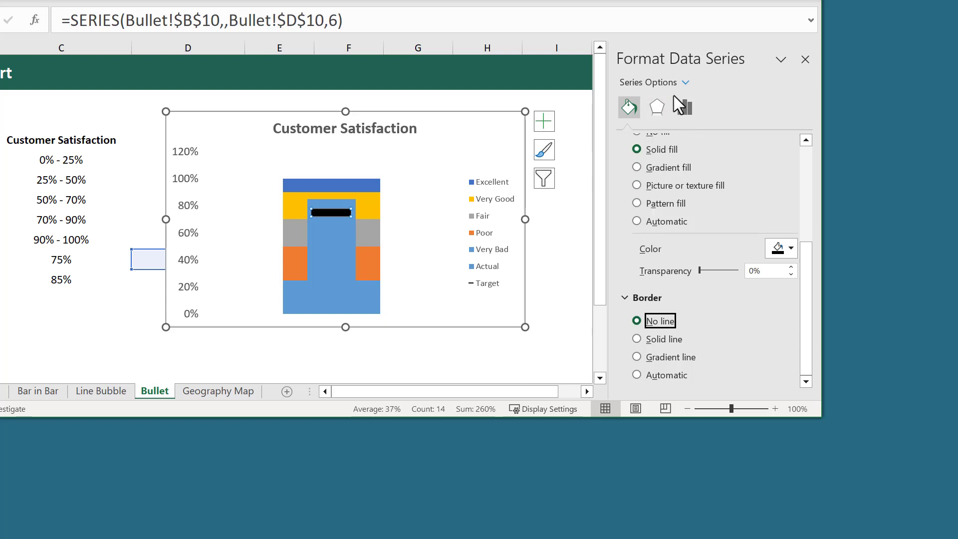
- Give the Very Bad series a solid fill in the darkest gray shade of the white theme color and remove its border line
click(686, 82)
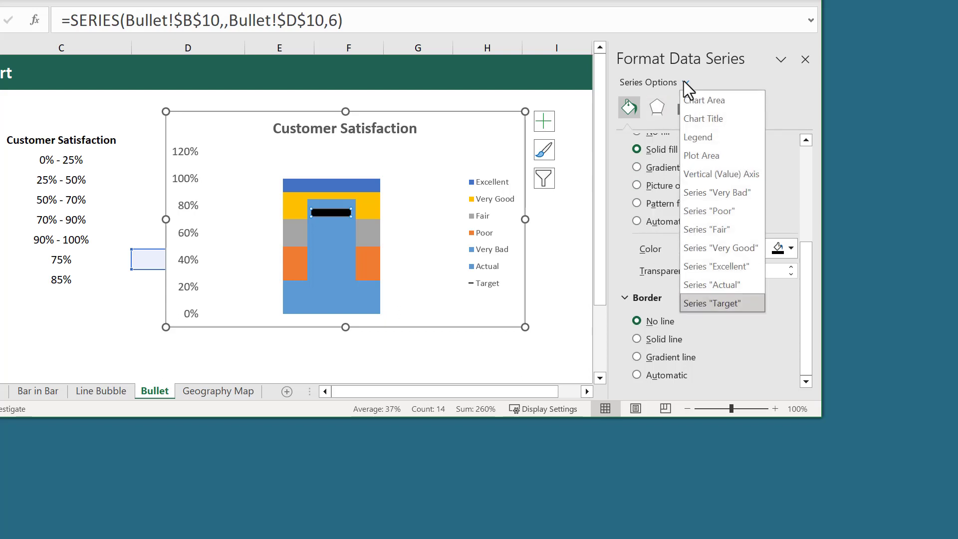
click(724, 191)
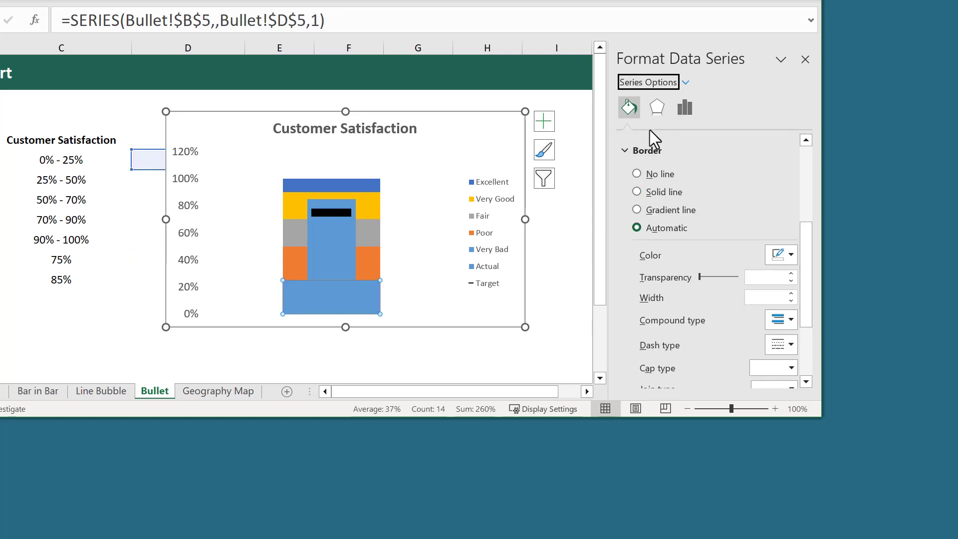
click(629, 109)
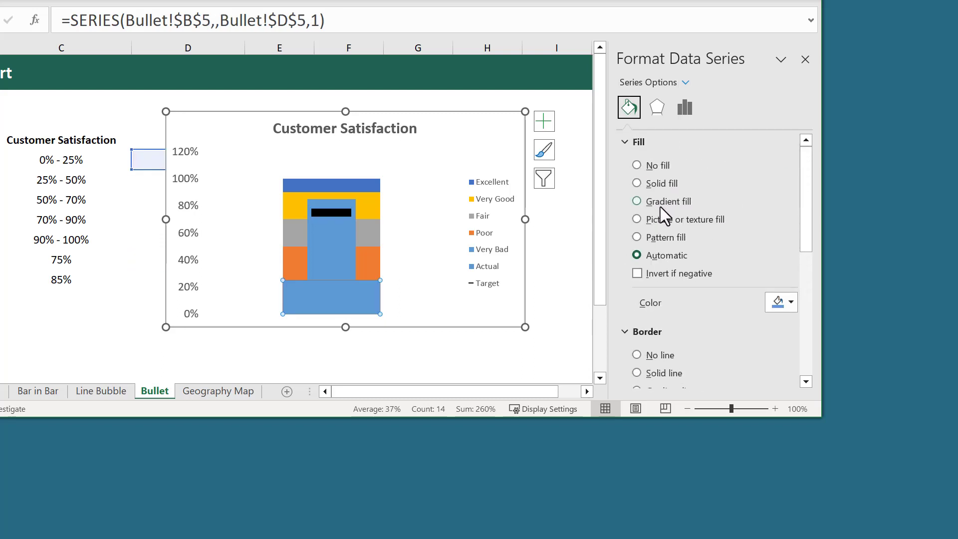
click(637, 185)
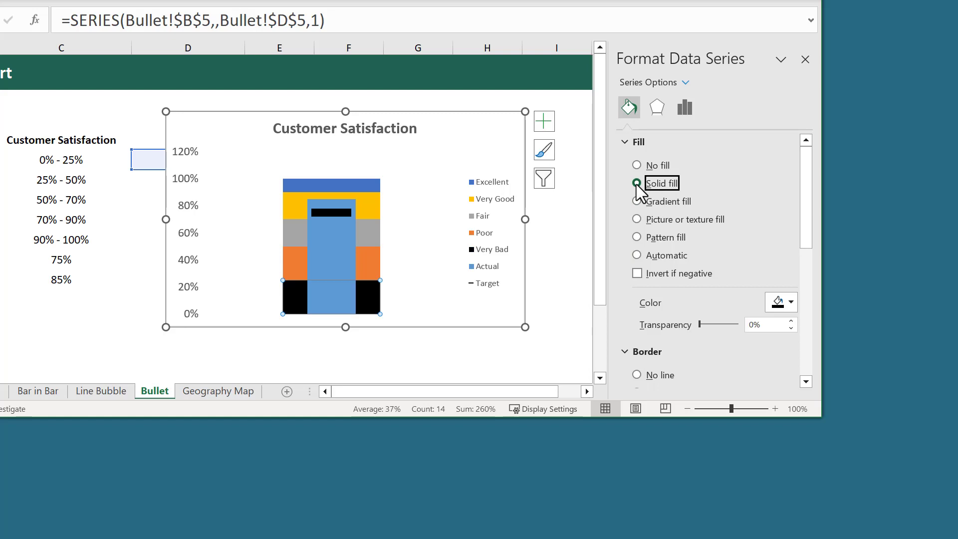
click(776, 299)
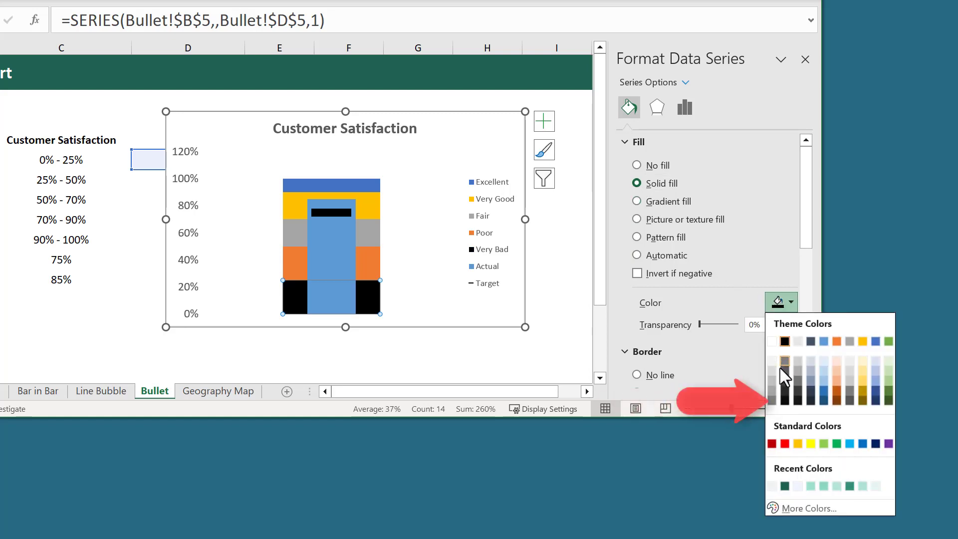
click(772, 400)
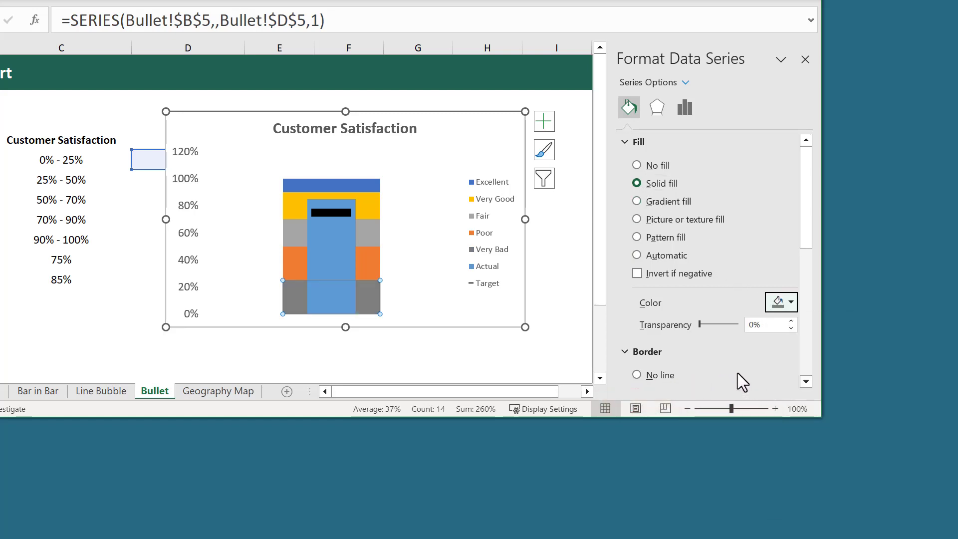
scroll(738, 369, down, 3)
click(637, 267)
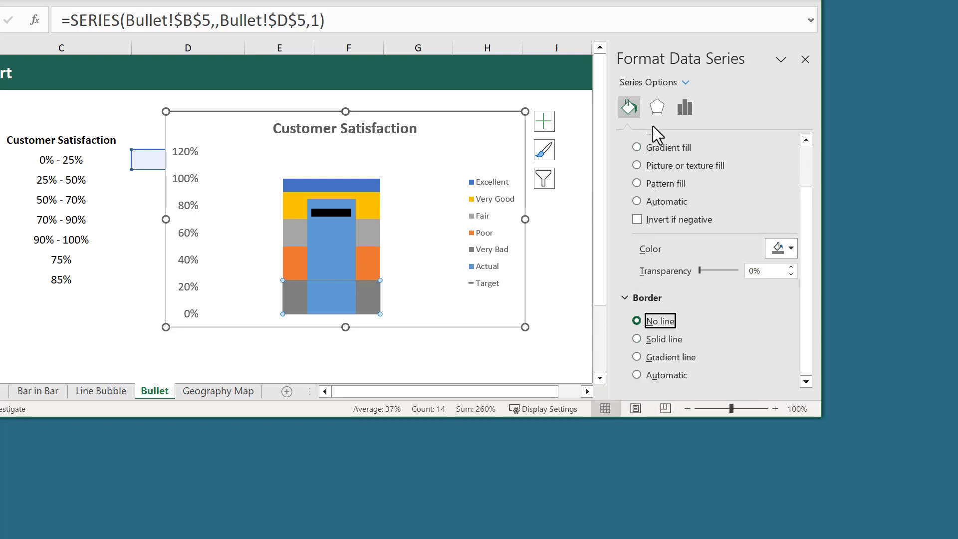
- Give the Poor series a solid fill in the second-darkest gray shade of the white theme color and remove its border line
click(686, 82)
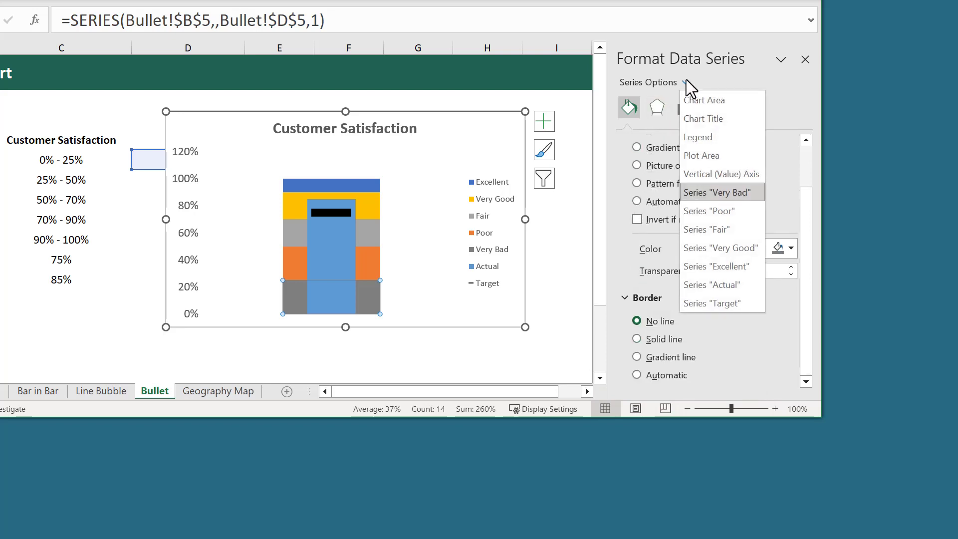
click(728, 210)
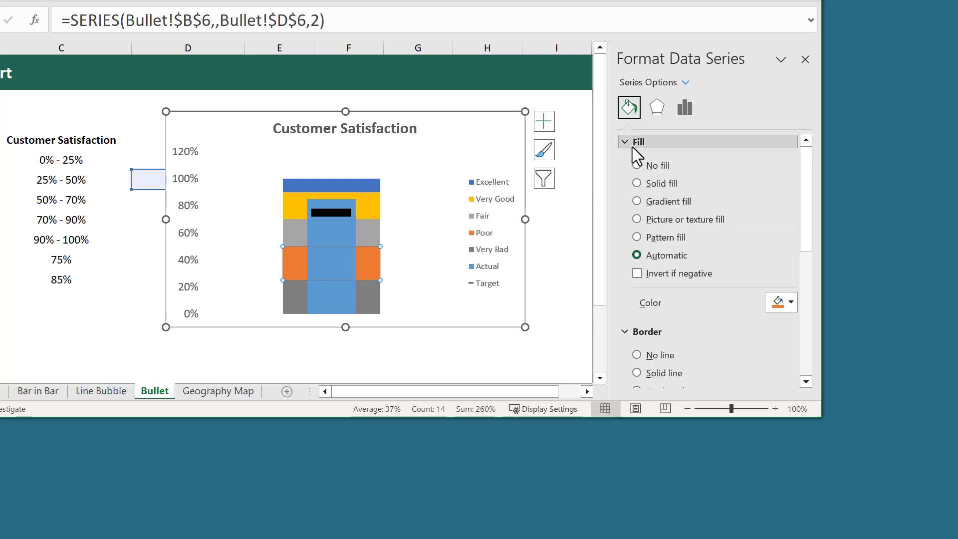
click(637, 183)
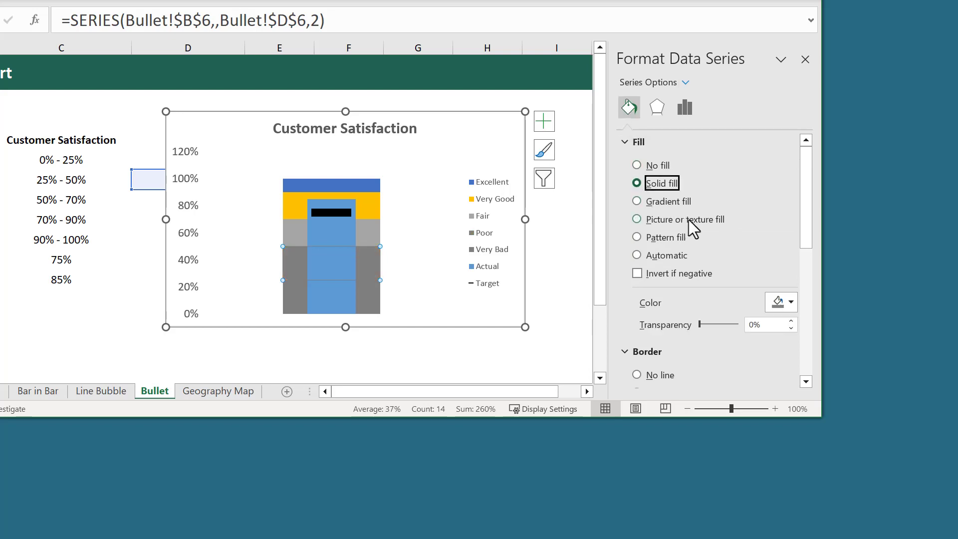
click(777, 301)
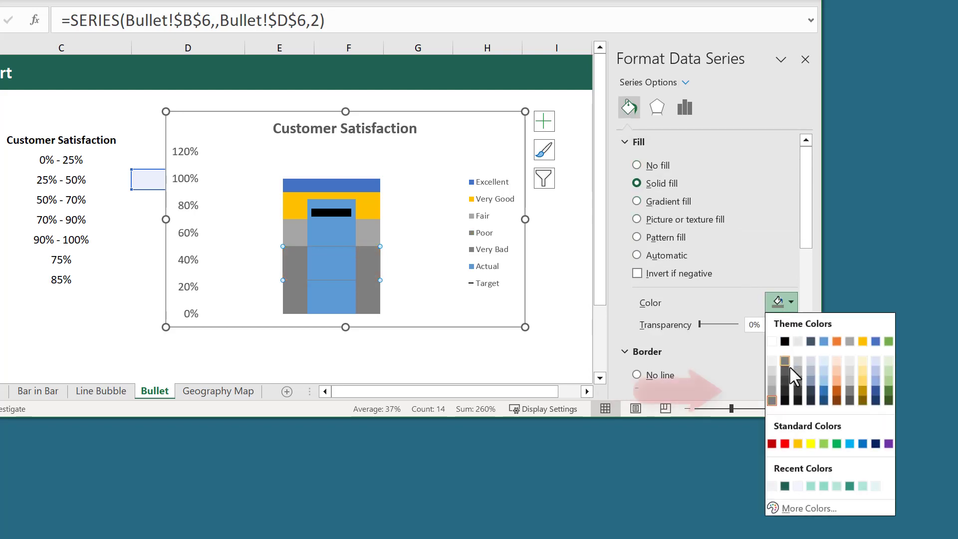
click(772, 392)
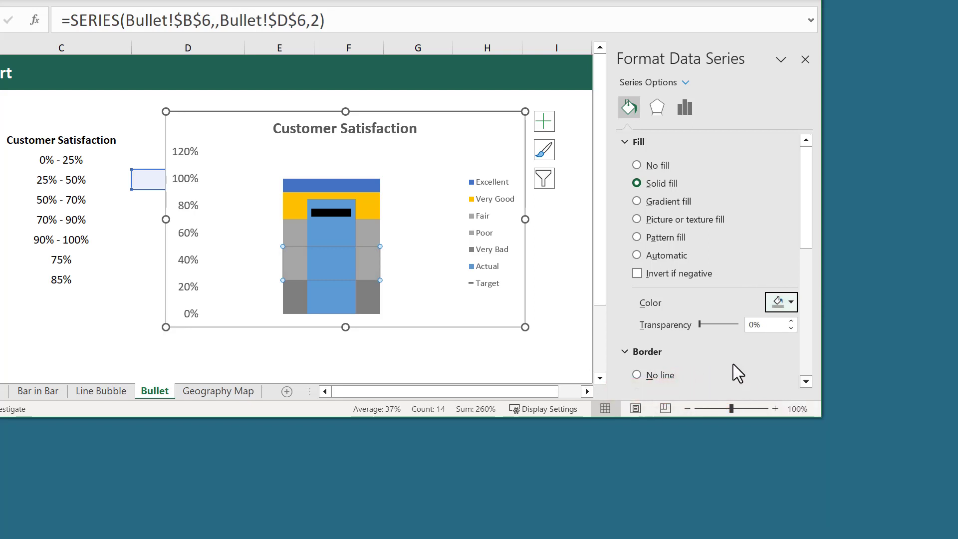
scroll(734, 364, down, 3)
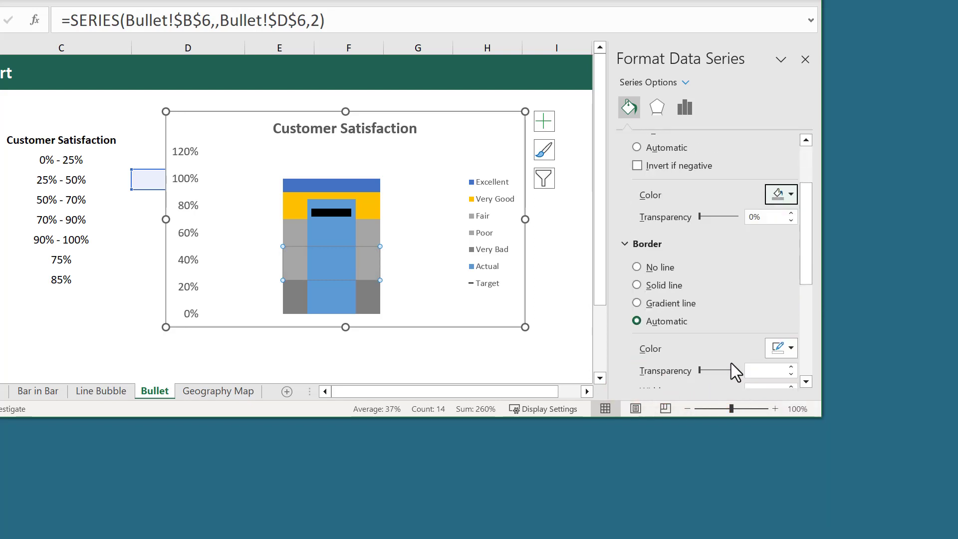
click(637, 267)
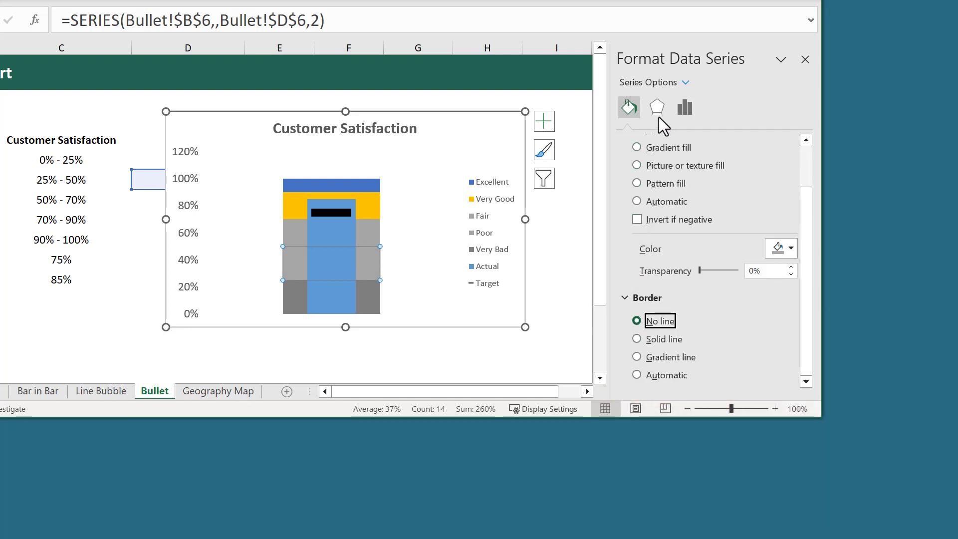
- Give the Fair series a solid fill in the middle gray shade of the white theme color and remove its border line
click(685, 83)
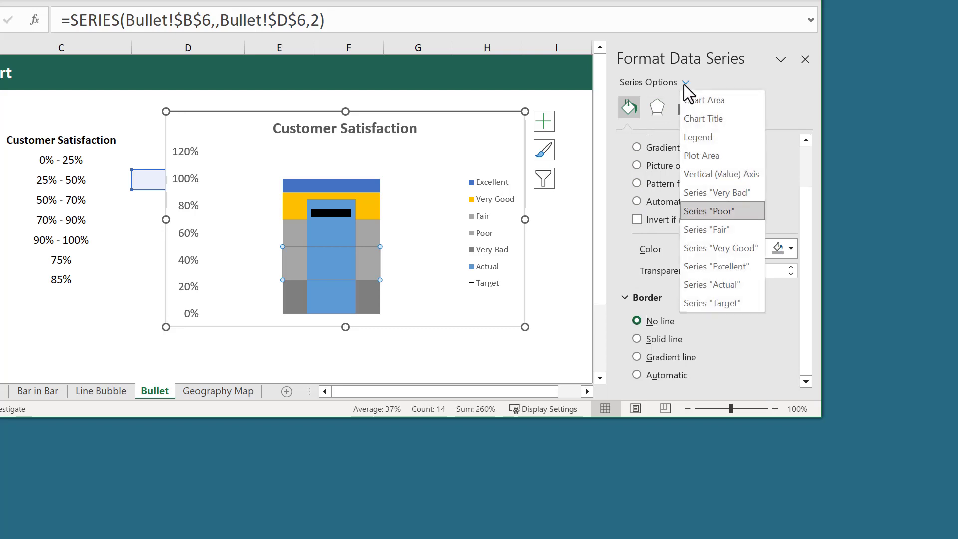
click(723, 227)
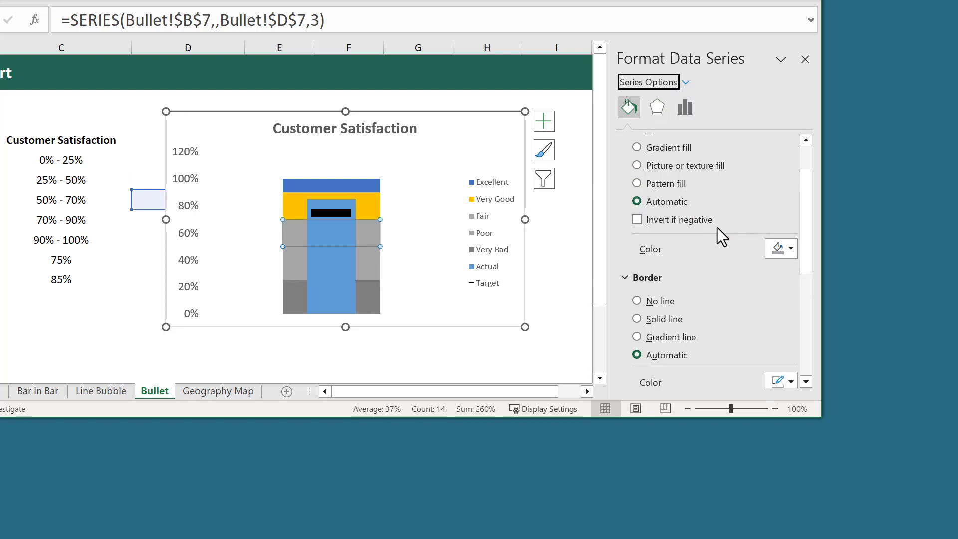
scroll(720, 227, up, 2)
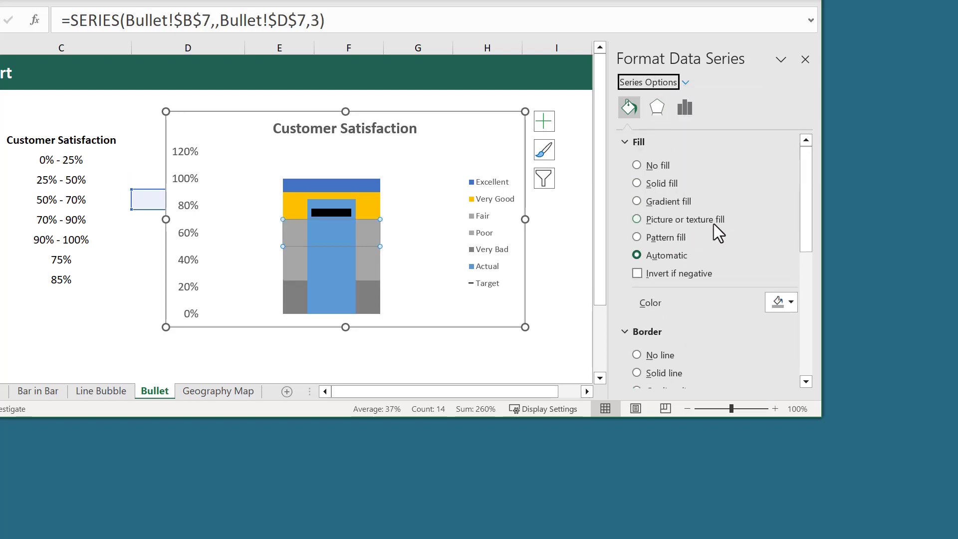
click(629, 109)
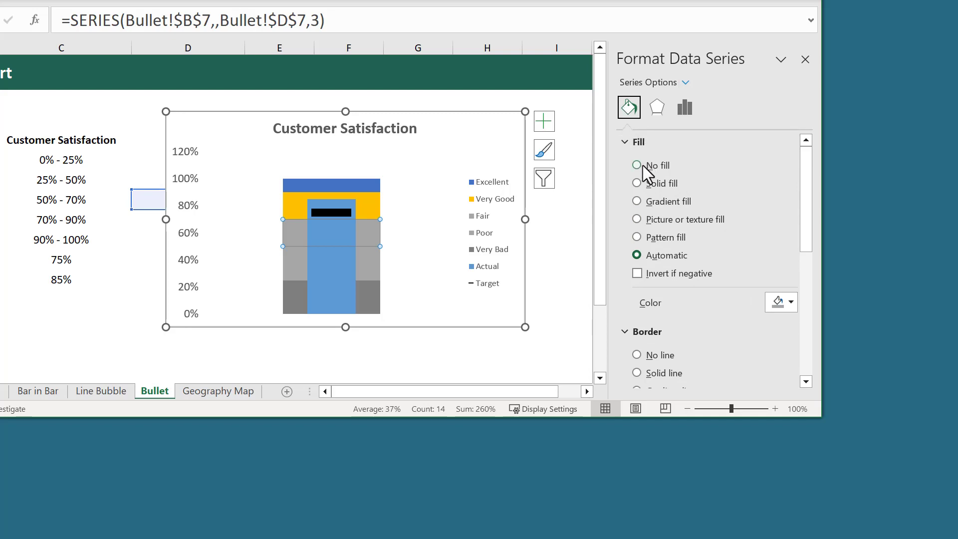
click(638, 182)
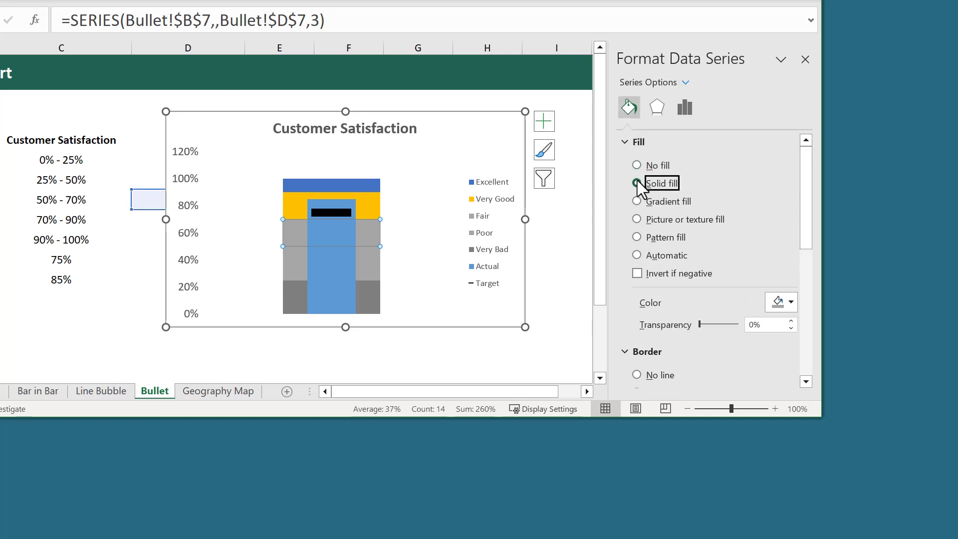
click(780, 302)
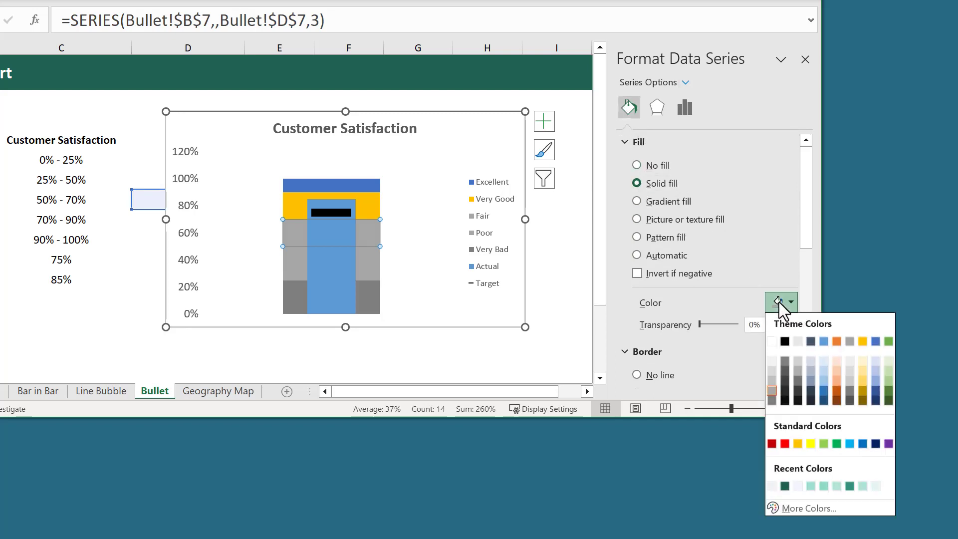
click(773, 378)
scroll(769, 376, down, 3)
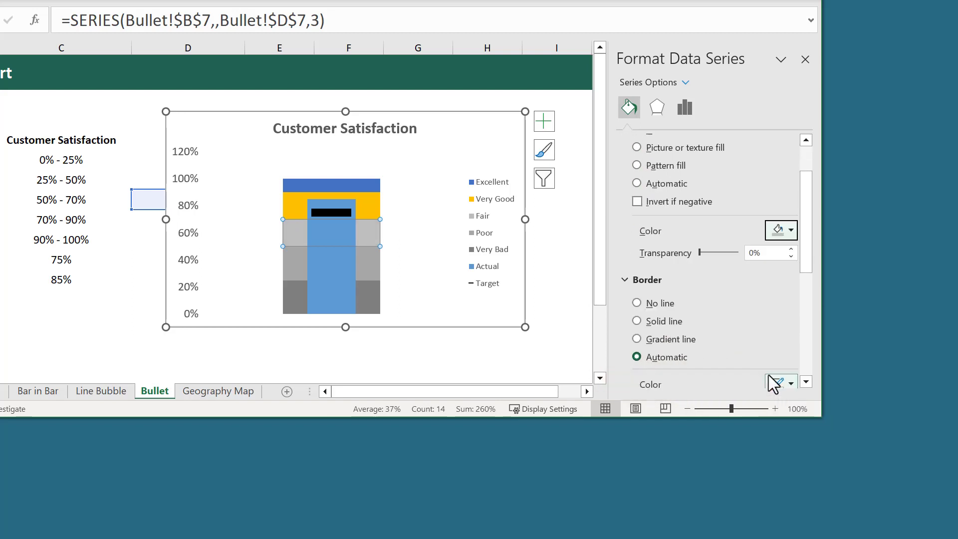
click(643, 268)
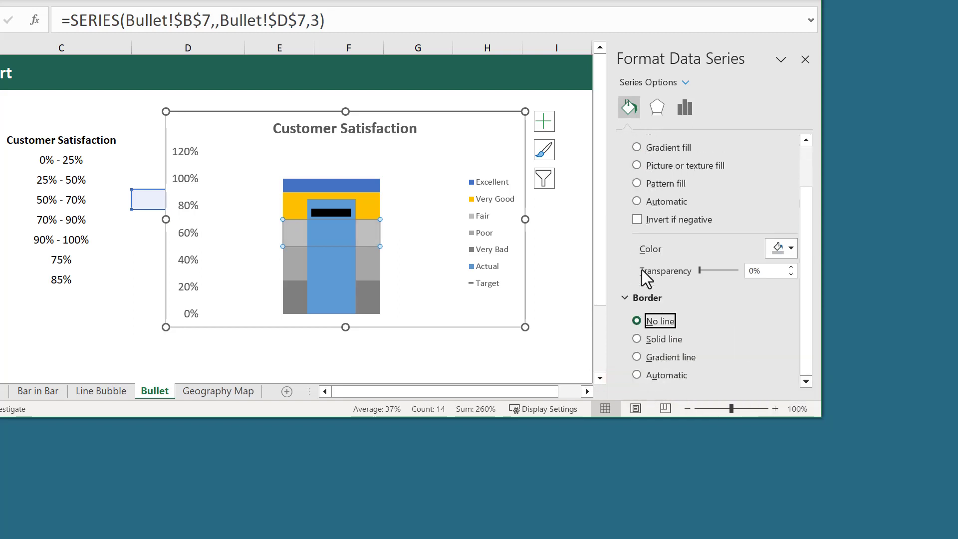
- Give the Very Good series a solid fill in the second-lightest gray shade of the white theme color and remove its border line
click(686, 82)
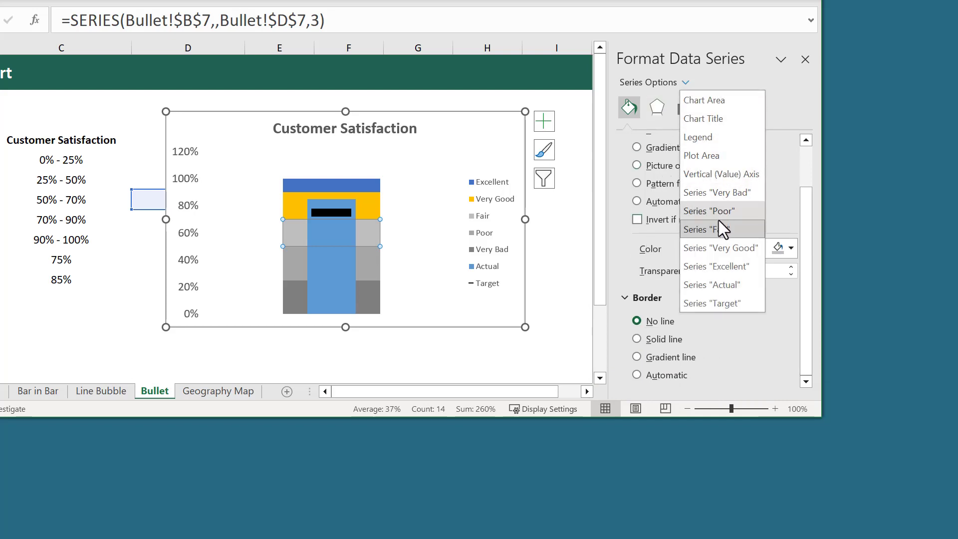
click(726, 246)
scroll(699, 244, up, 2)
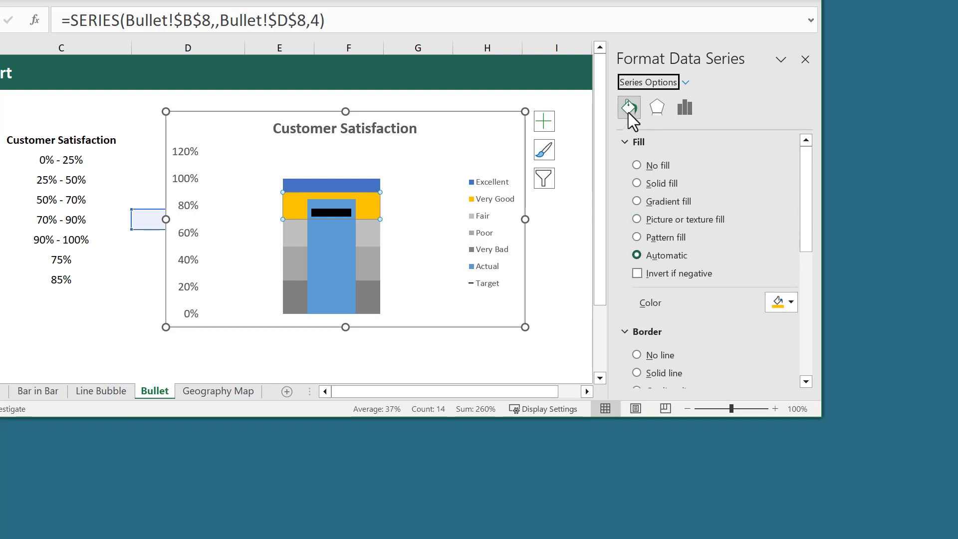
click(637, 184)
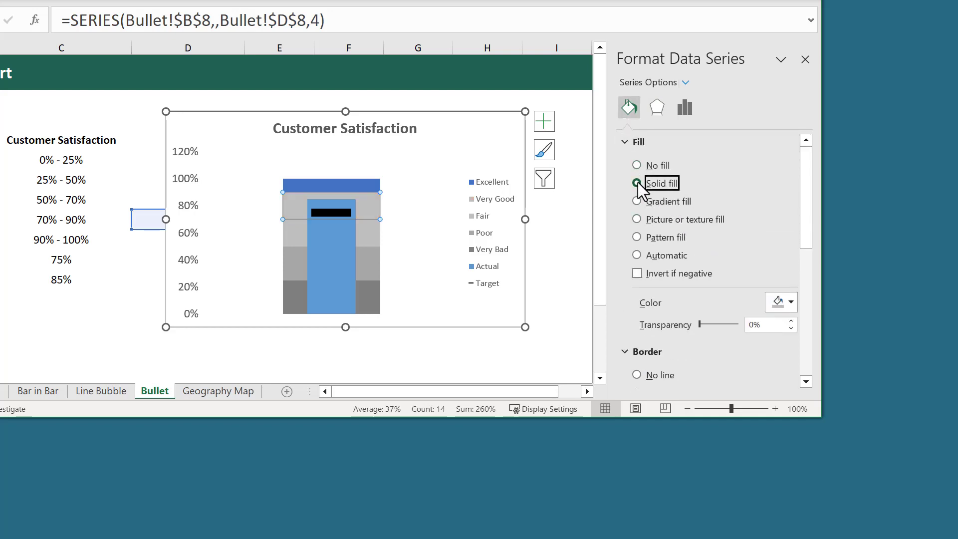
click(778, 301)
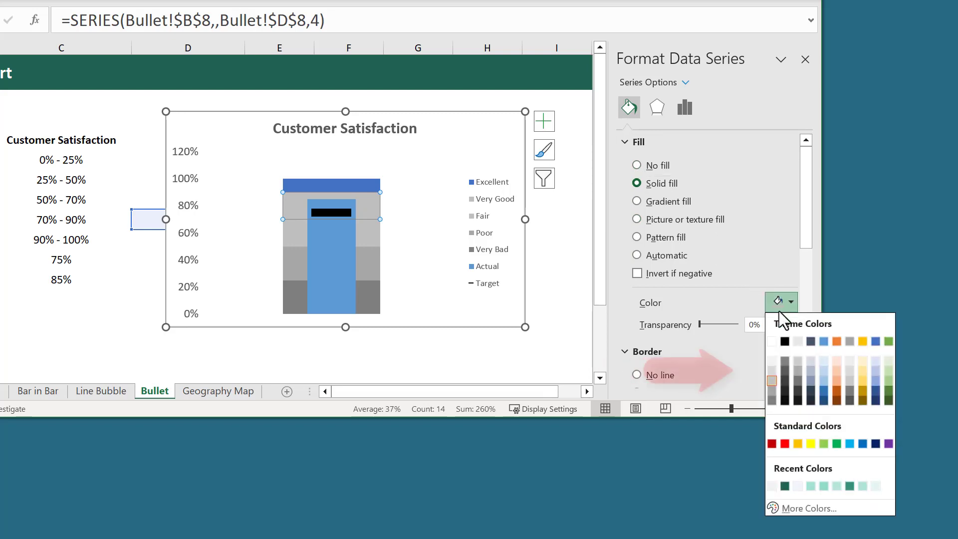
click(774, 373)
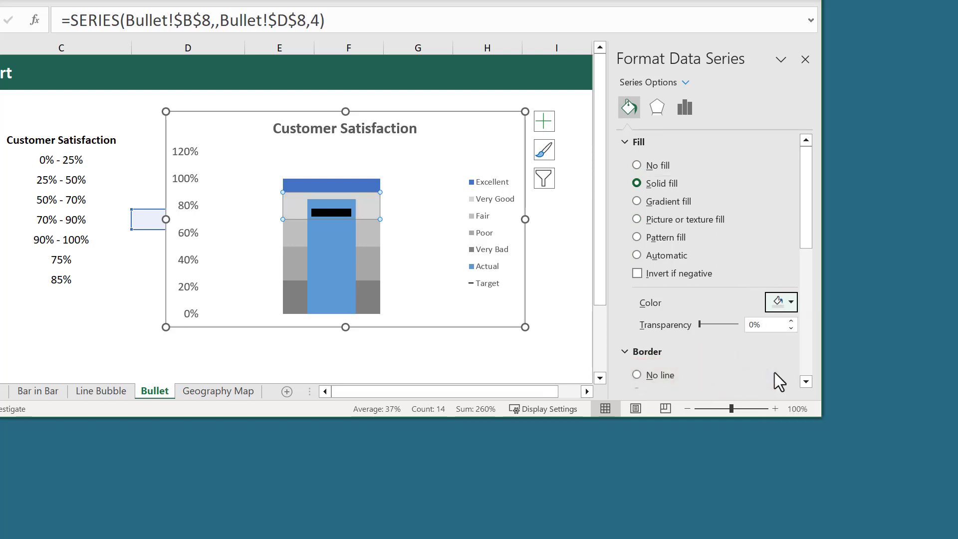
scroll(775, 372, down, 3)
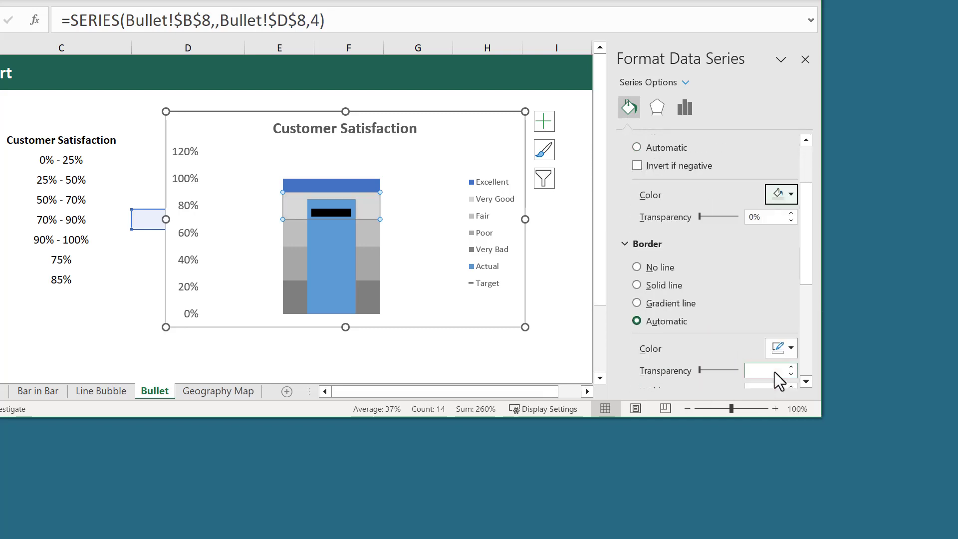
click(654, 267)
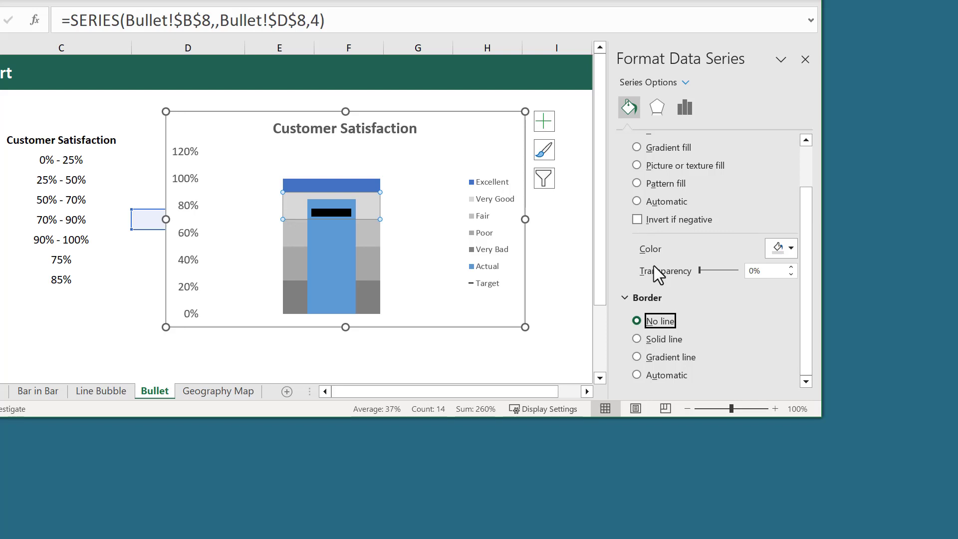
- Give the Excellent series a solid fill in the lightest gray shade of the white theme color and remove its border line
click(687, 82)
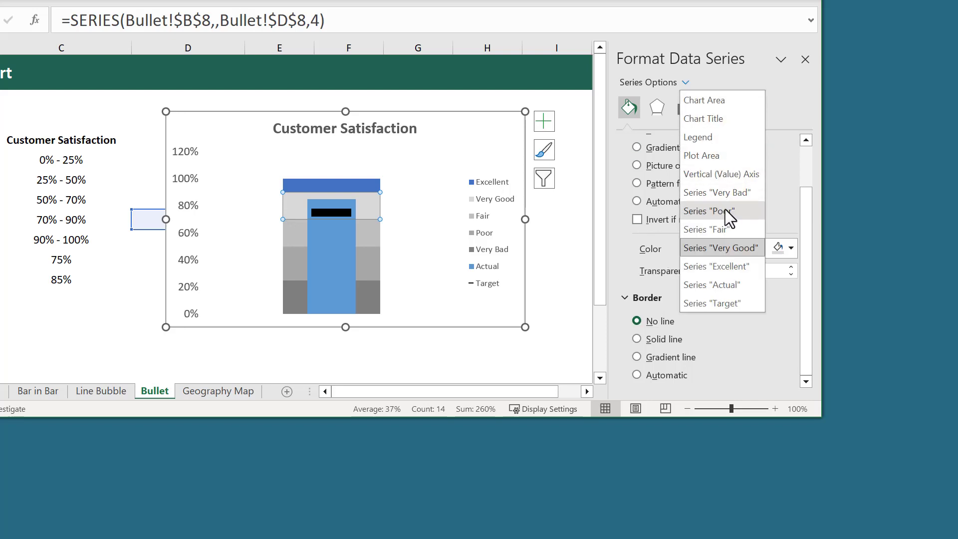
click(730, 263)
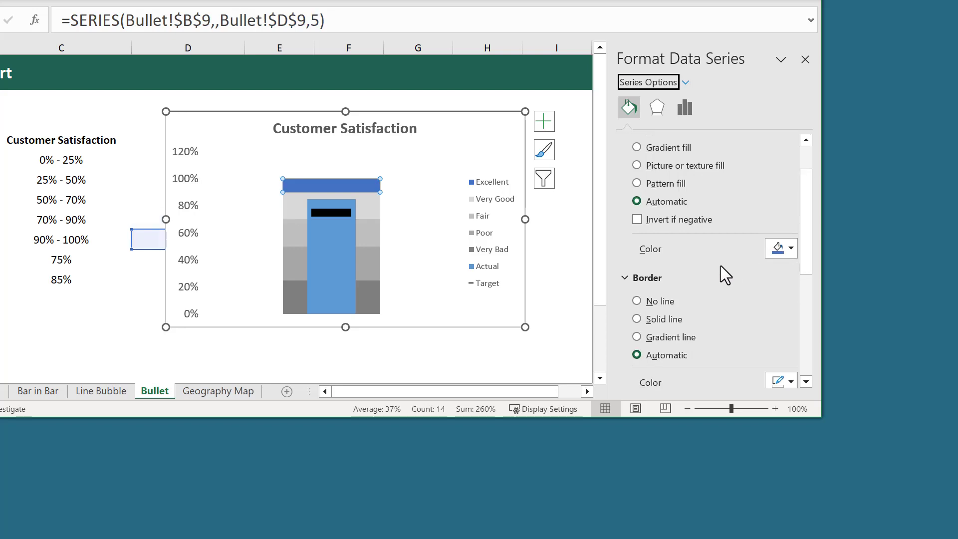
scroll(719, 269, up, 3)
click(630, 108)
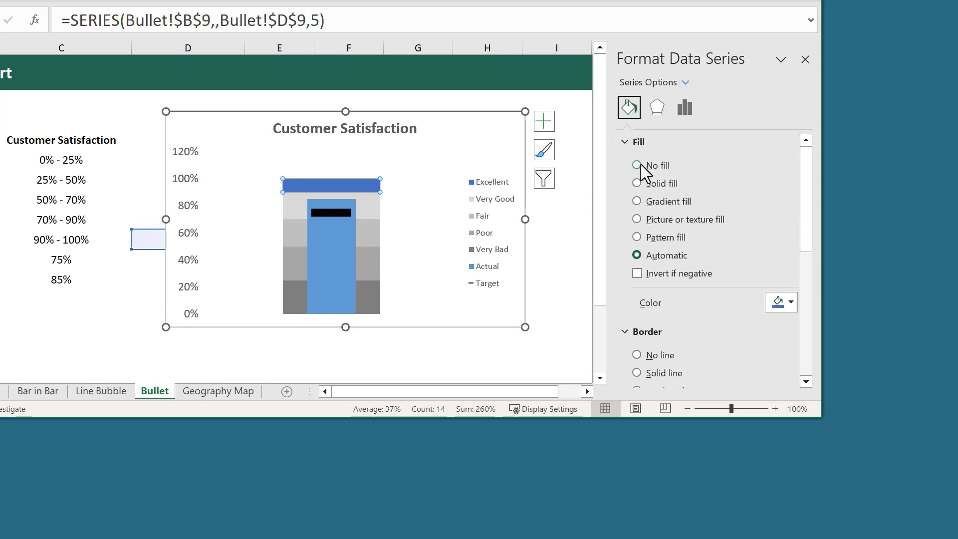
click(638, 183)
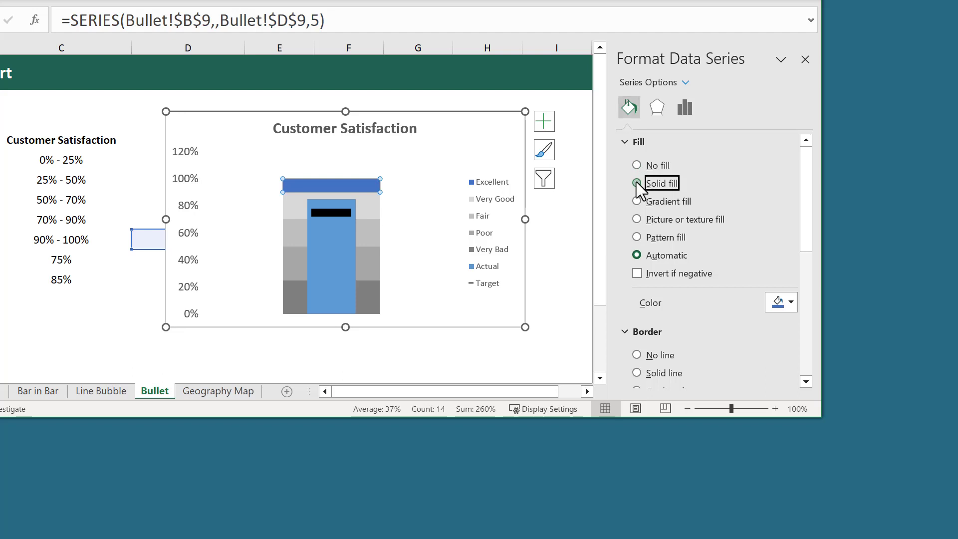
click(781, 303)
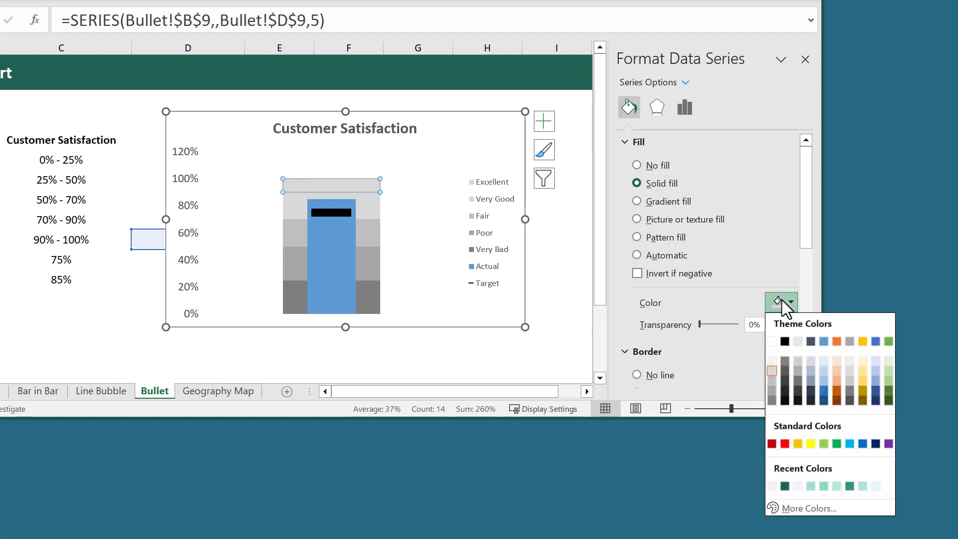
click(775, 360)
scroll(777, 368, down, 3)
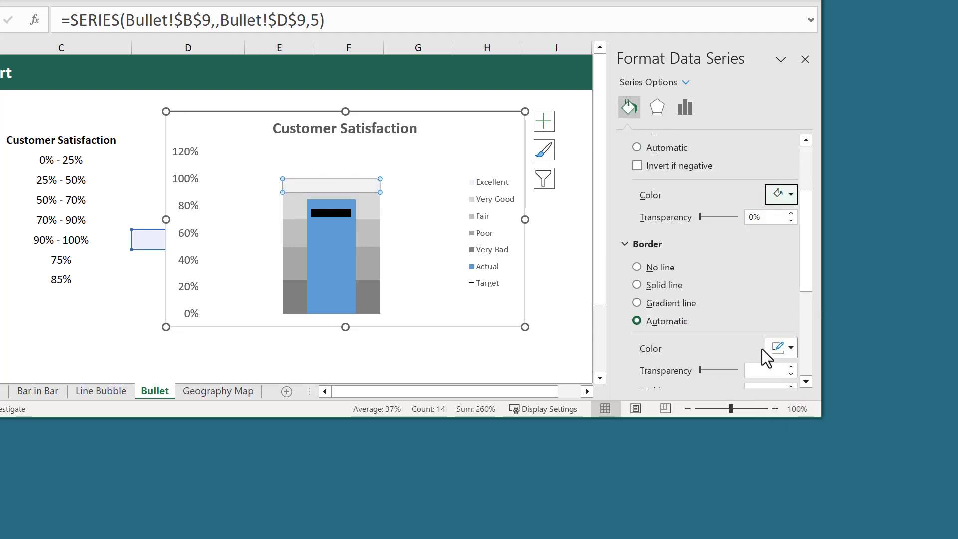
click(637, 268)
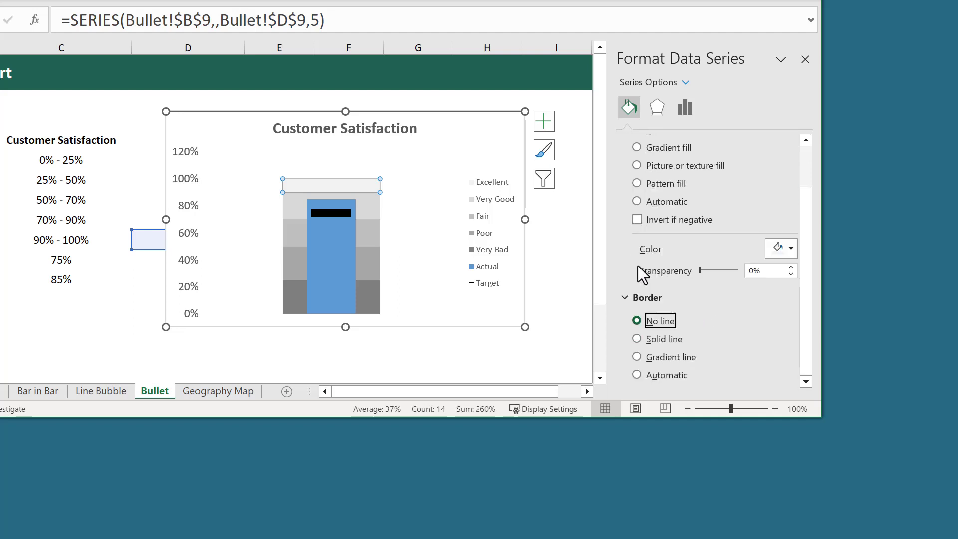
- Set the vertical value axis maximum bound to 1 and close the axis formatting options
click(686, 82)
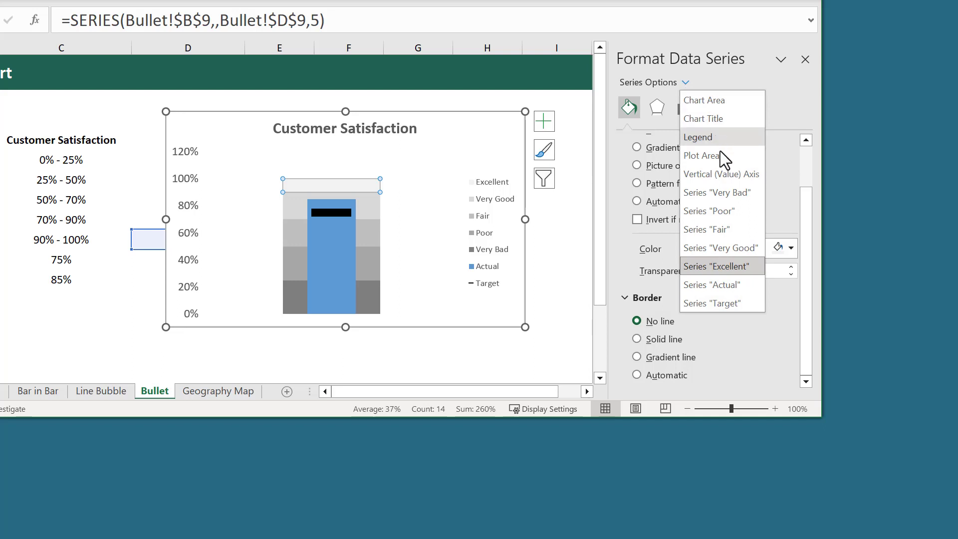
click(724, 174)
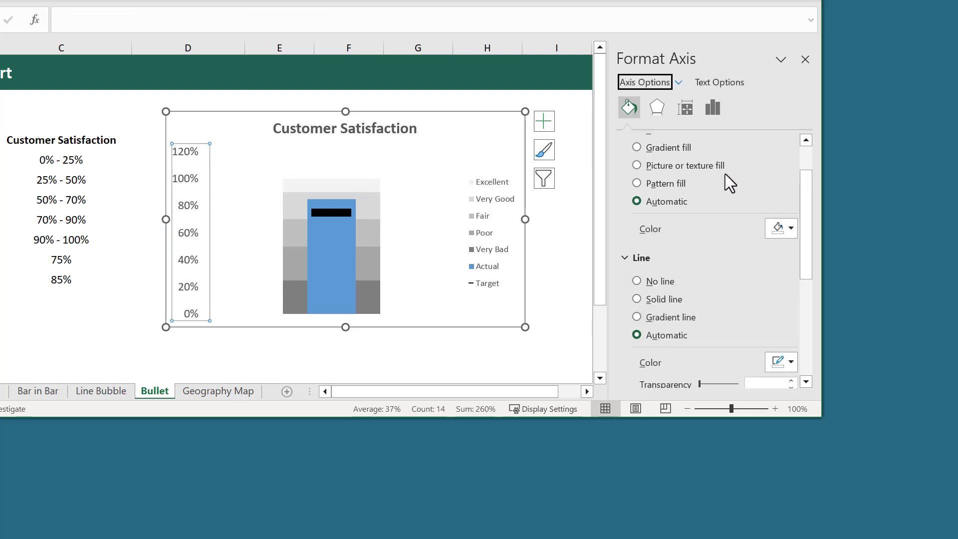
click(713, 108)
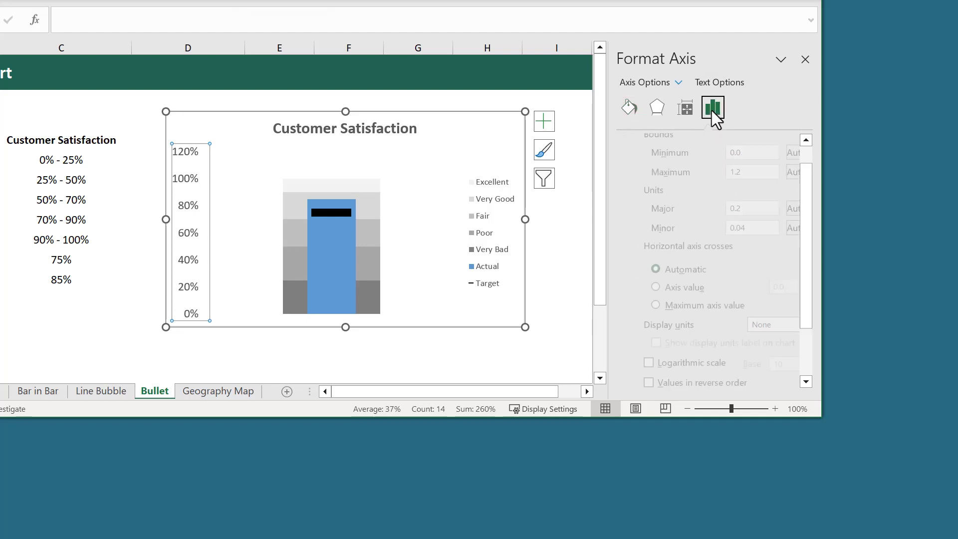
drag(740, 174, 707, 174)
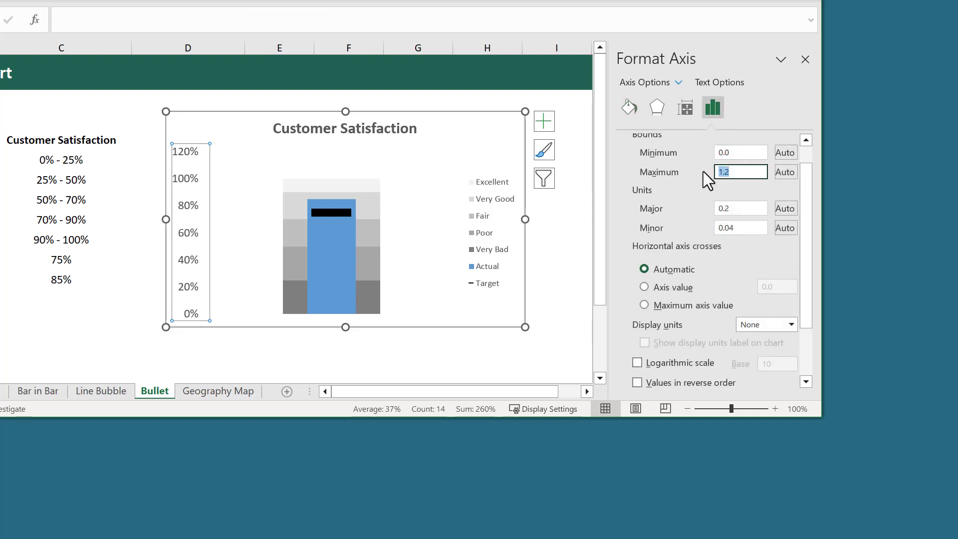
text(1)
key(Return)
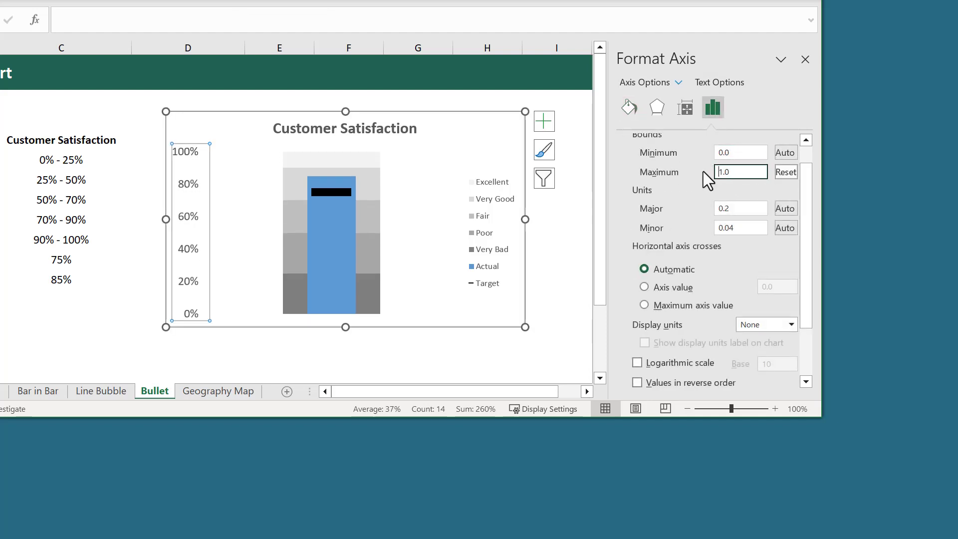
click(805, 59)
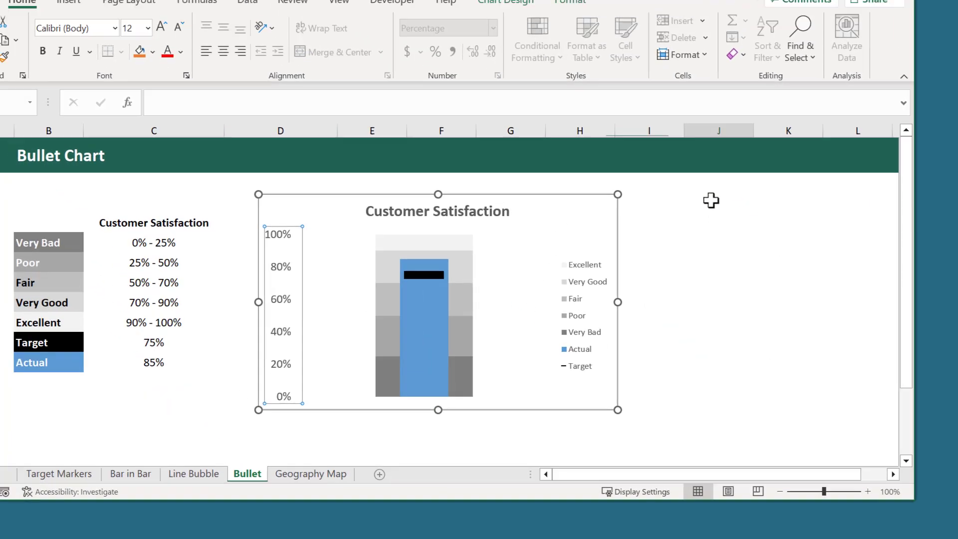
click(711, 200)
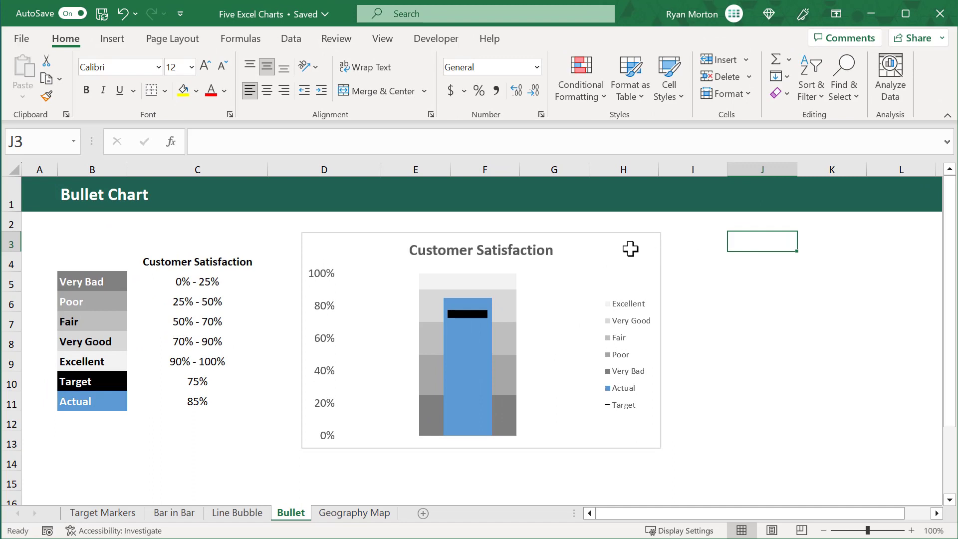
- Set the font size of the Customer Satisfaction chart's legend to 14
click(610, 302)
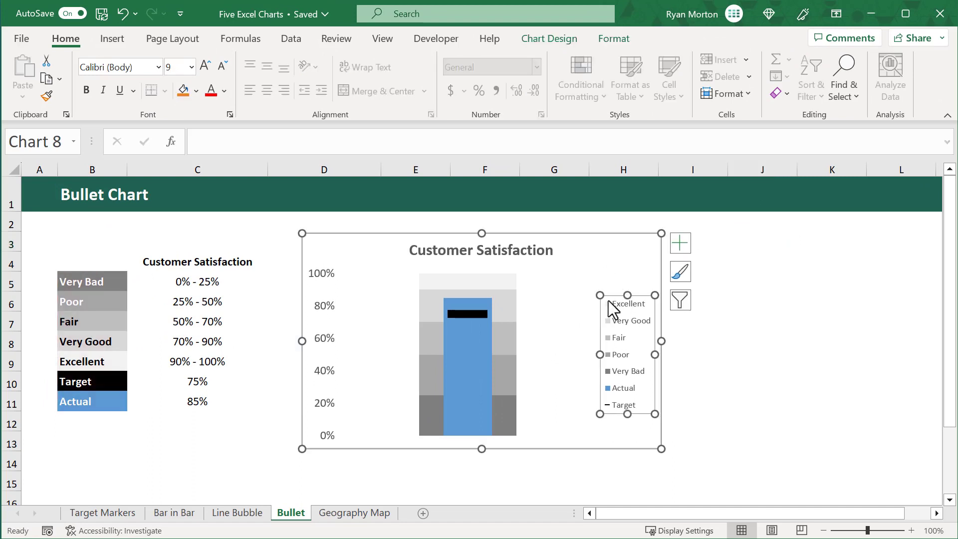
click(191, 67)
click(179, 196)
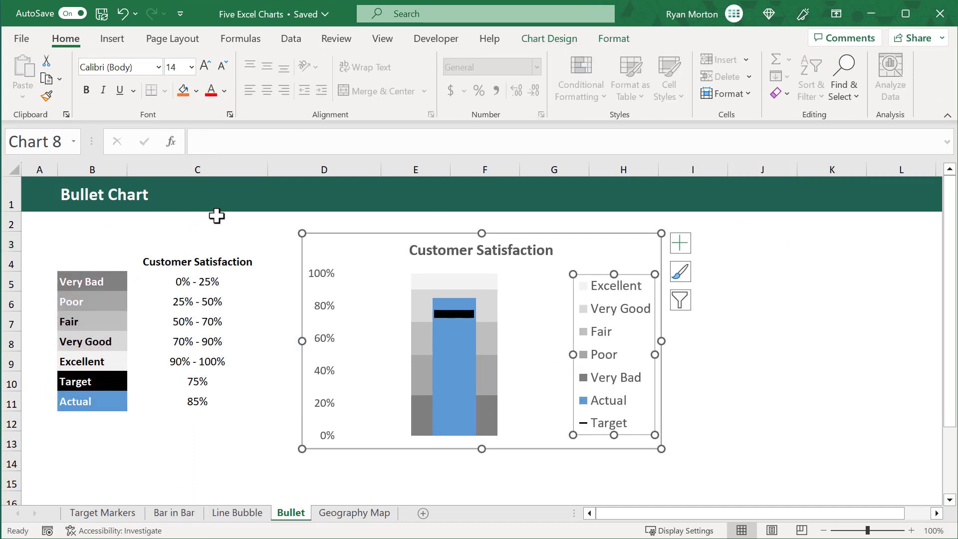
- Narrow the Customer Satisfaction chart to about 3.92" wide and remove the outline around the chart area
drag(662, 341, 584, 340)
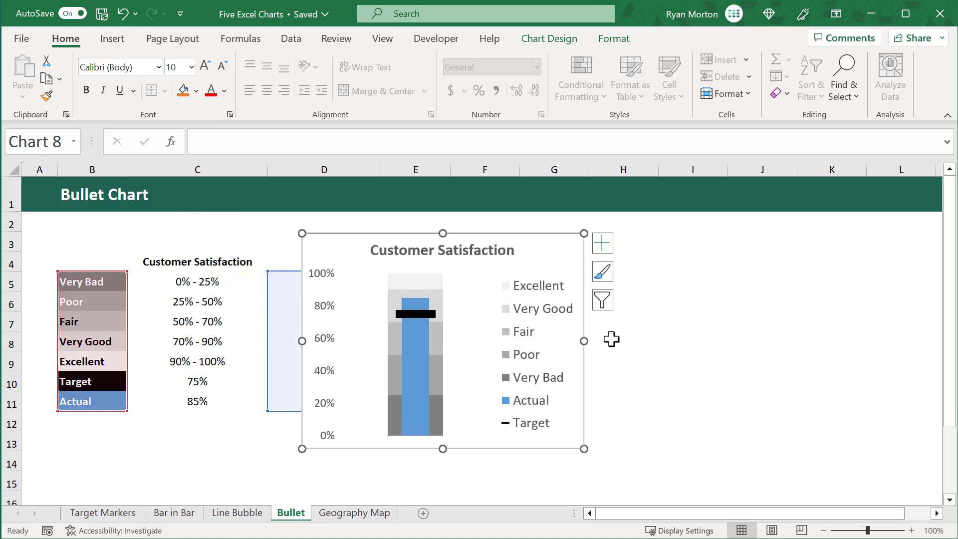
click(608, 38)
click(427, 76)
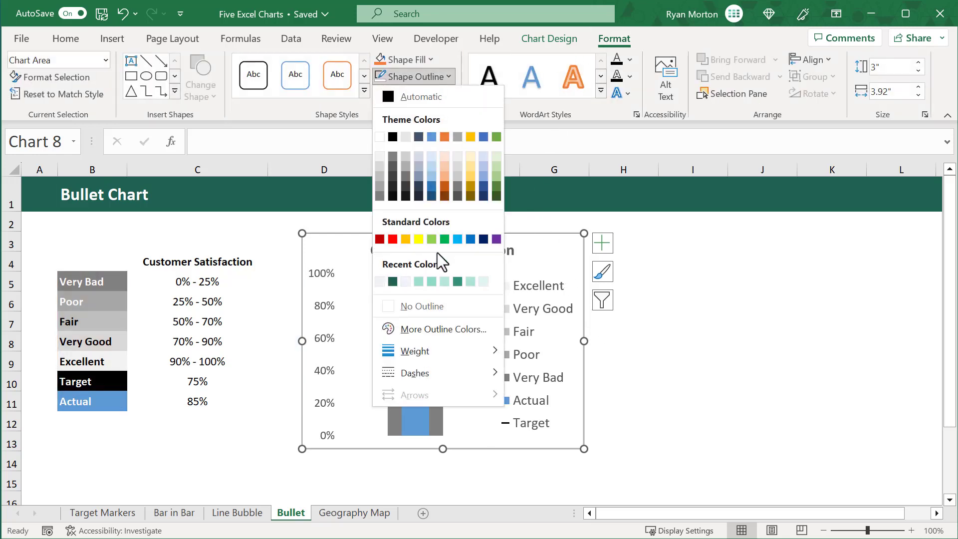
click(436, 306)
click(699, 246)
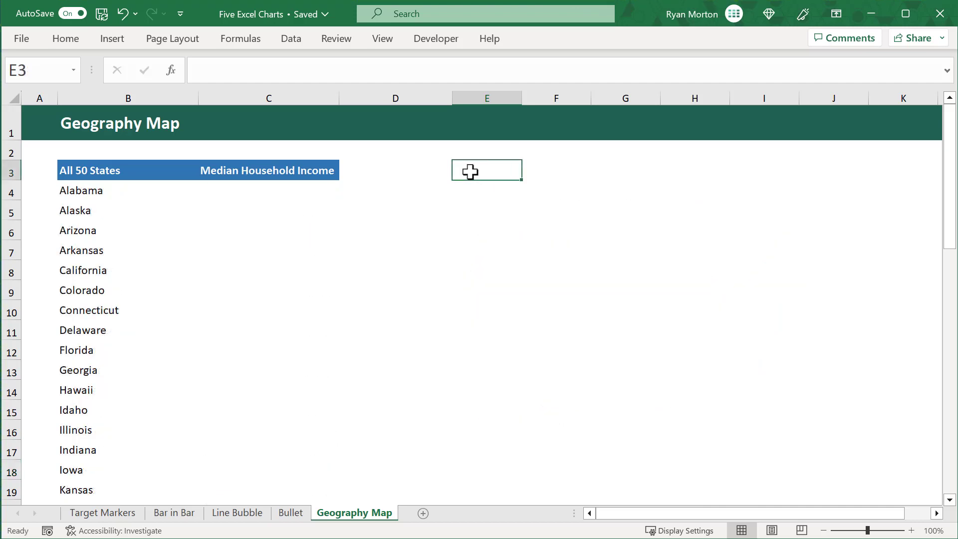
- Convert all the state names from Alabama to Wyoming in the All 50 States column to the Geography data type
click(133, 189)
key(ctrl+shift+Down)
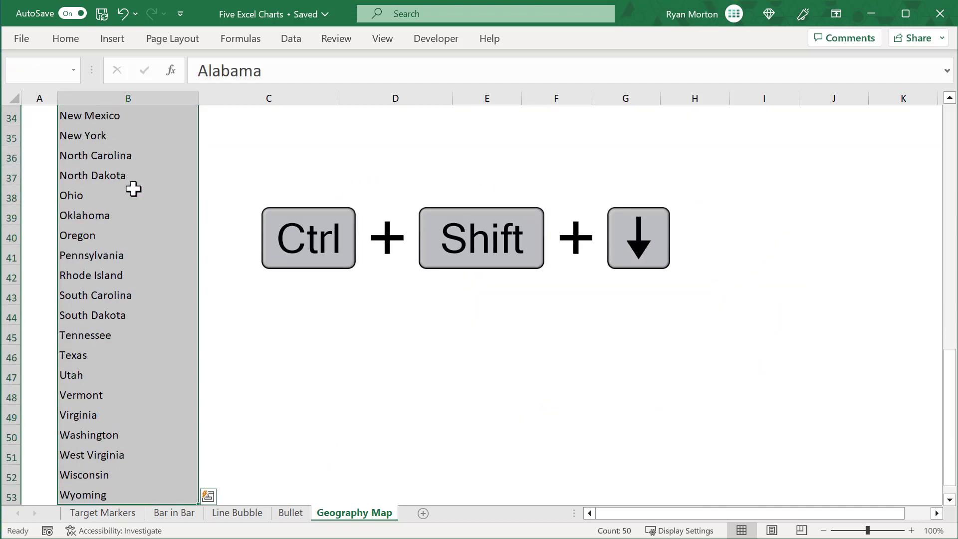
click(291, 40)
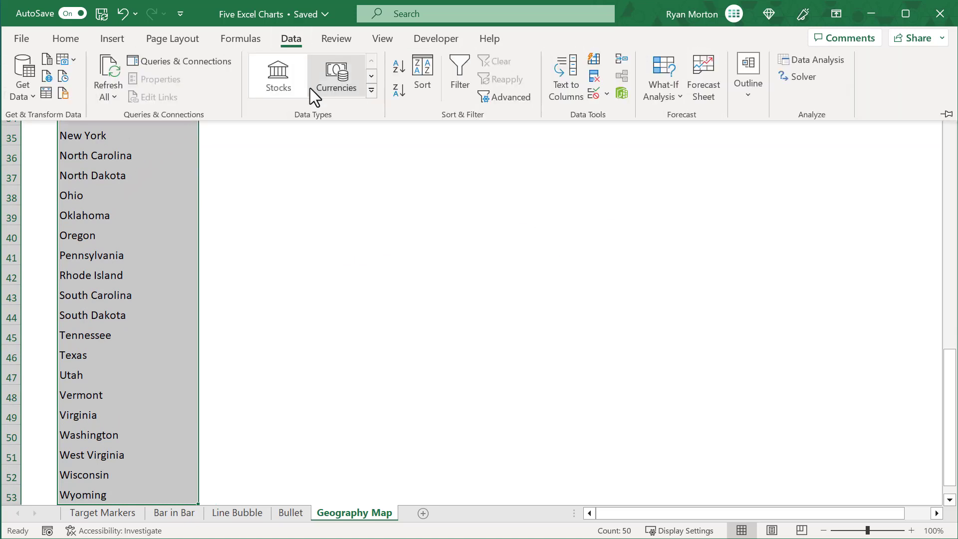
click(371, 91)
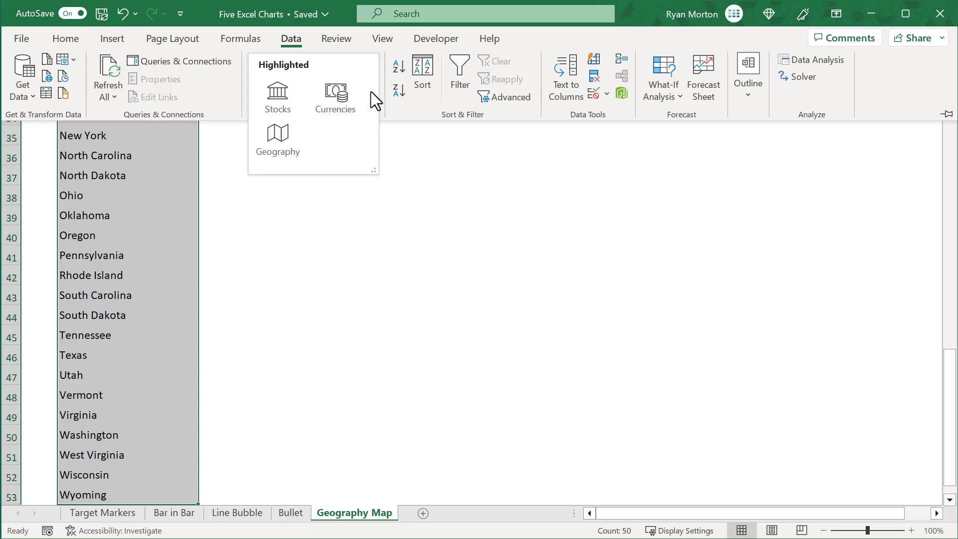
click(280, 142)
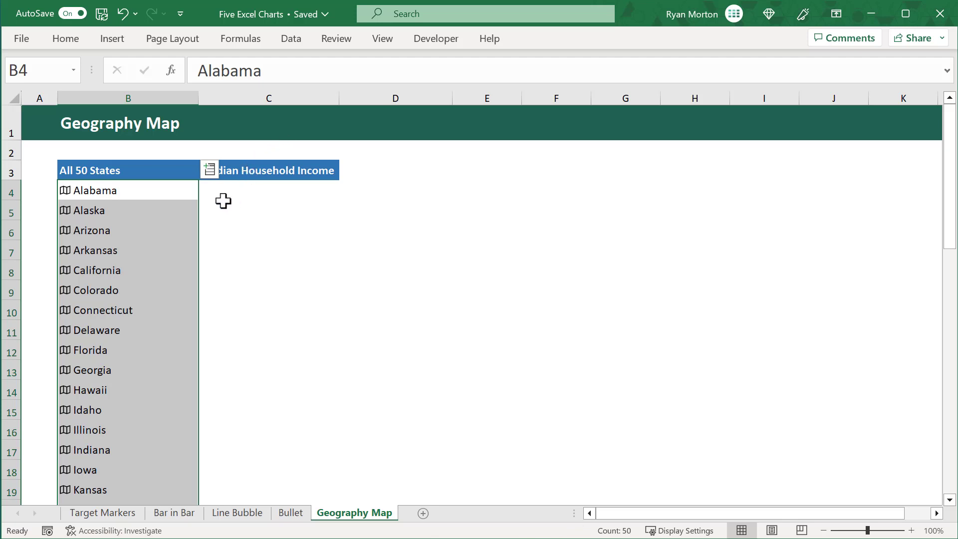
- Extract the Median household income field for all states into the Median Household Income column
click(210, 171)
click(267, 475)
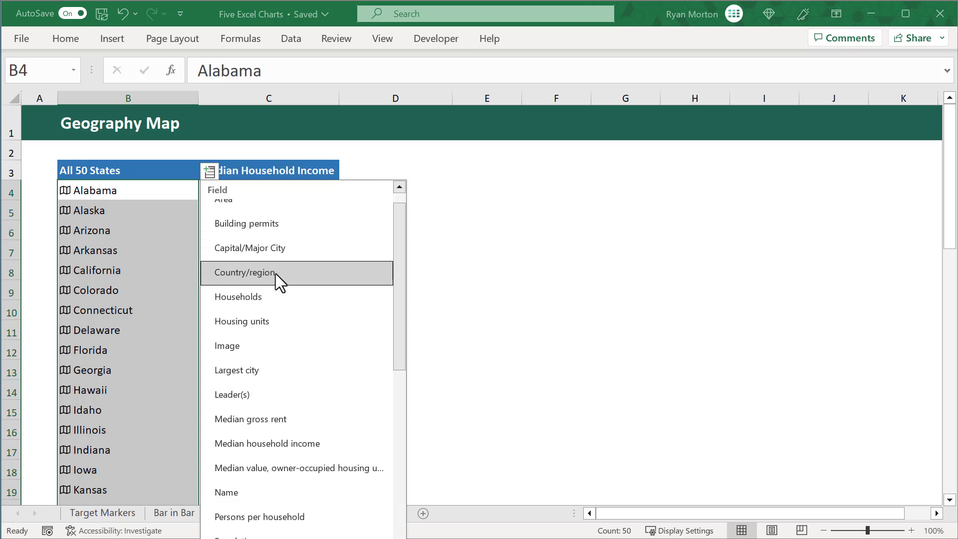
scroll(285, 299, down, 2)
click(330, 373)
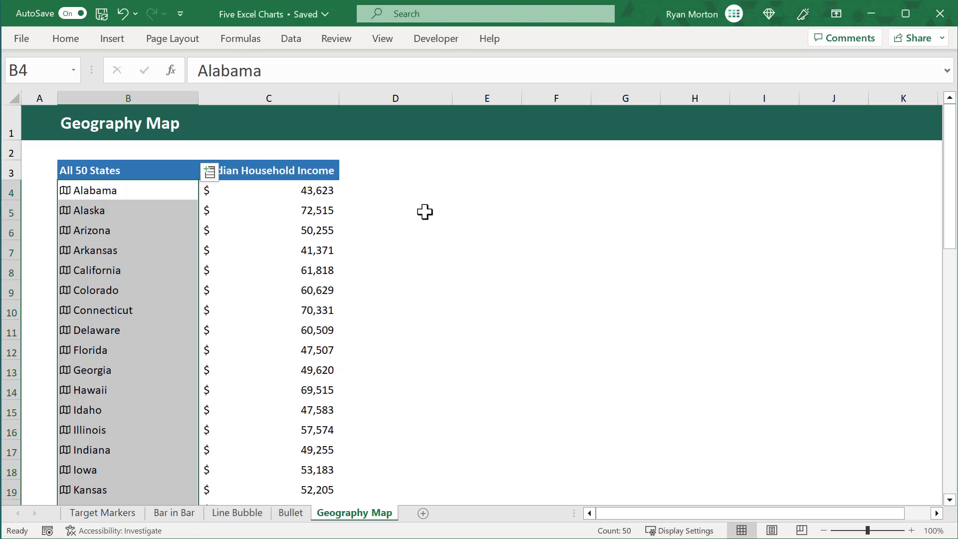
click(477, 172)
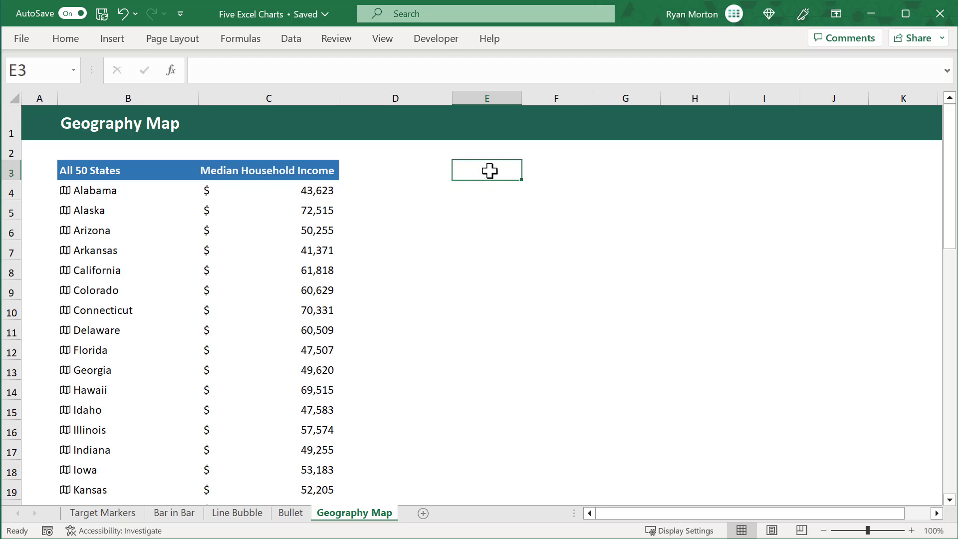
- Insert a Filled Map chart from the whole state income table and place it beside the table, near the top of the sheet
click(123, 228)
key(ctrl+a)
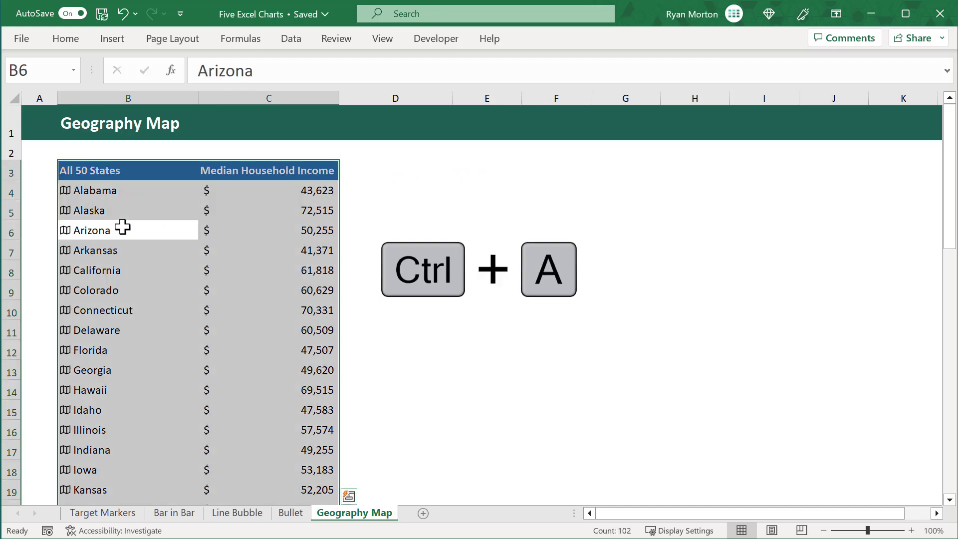
click(116, 40)
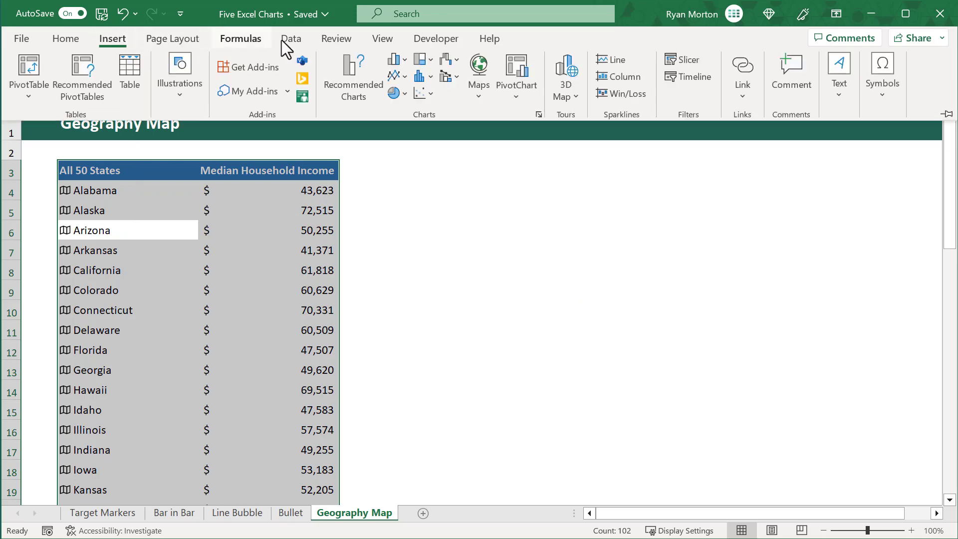
click(478, 73)
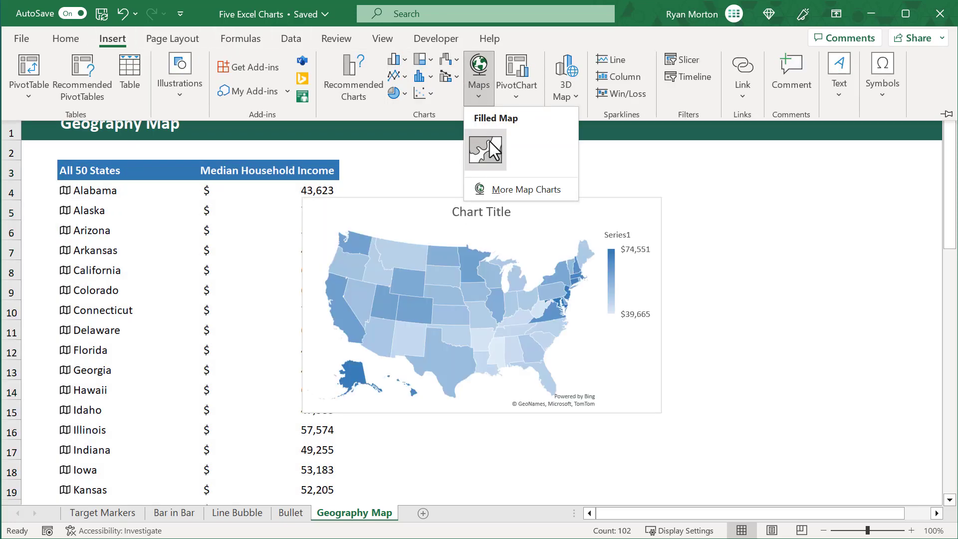
click(490, 141)
drag(378, 216, 484, 192)
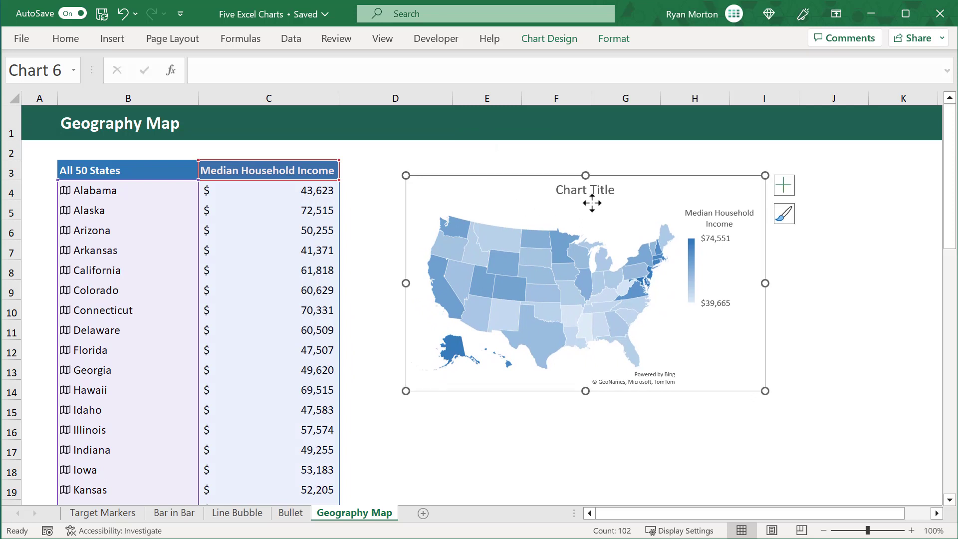
- Remove the map chart's title and position its legend at the top of the chart
click(784, 186)
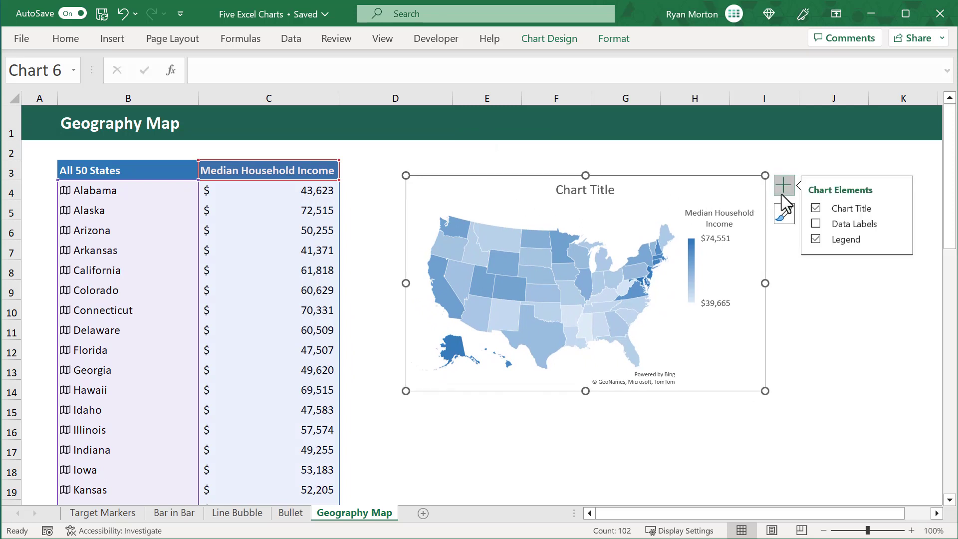
click(815, 209)
mouse_move(901, 243)
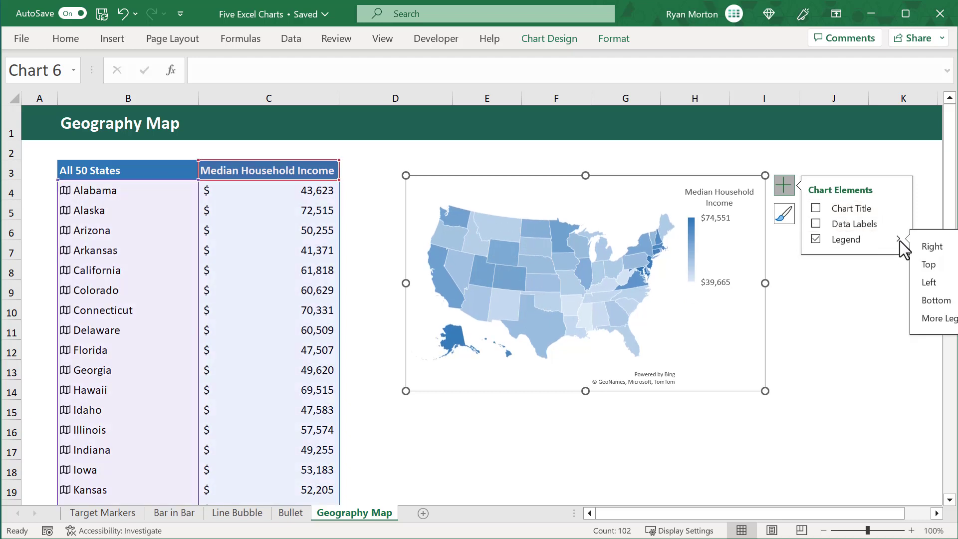
click(930, 265)
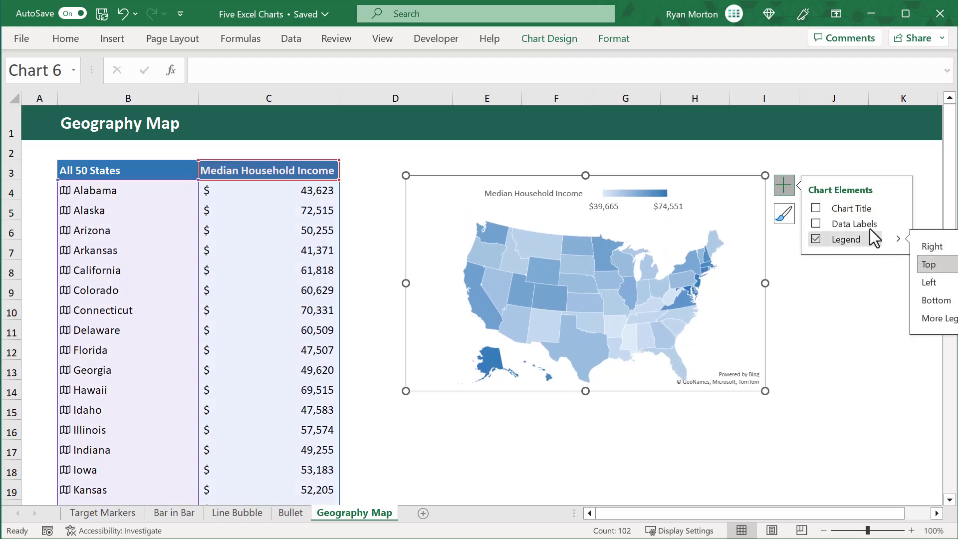
click(783, 188)
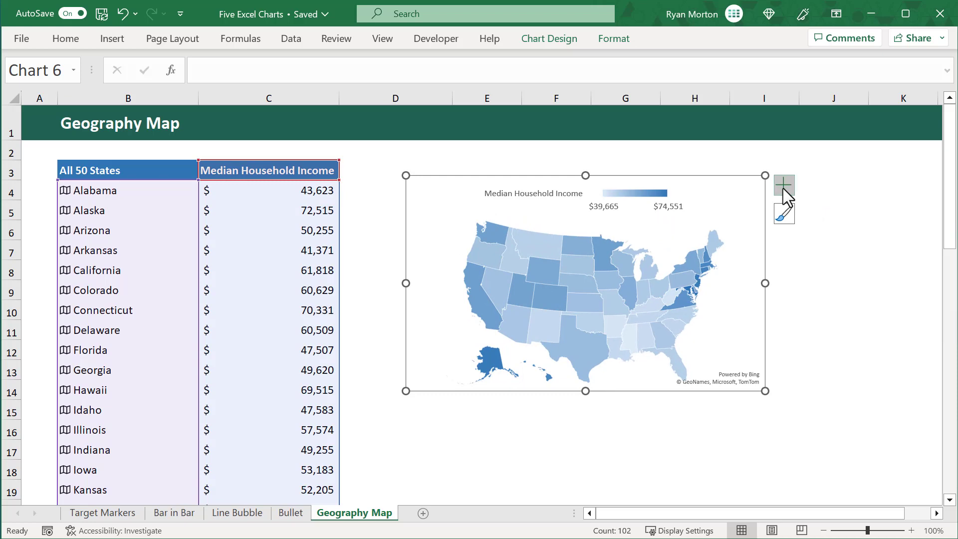
- Set the font size of the map chart's legend to 14
click(549, 197)
click(75, 42)
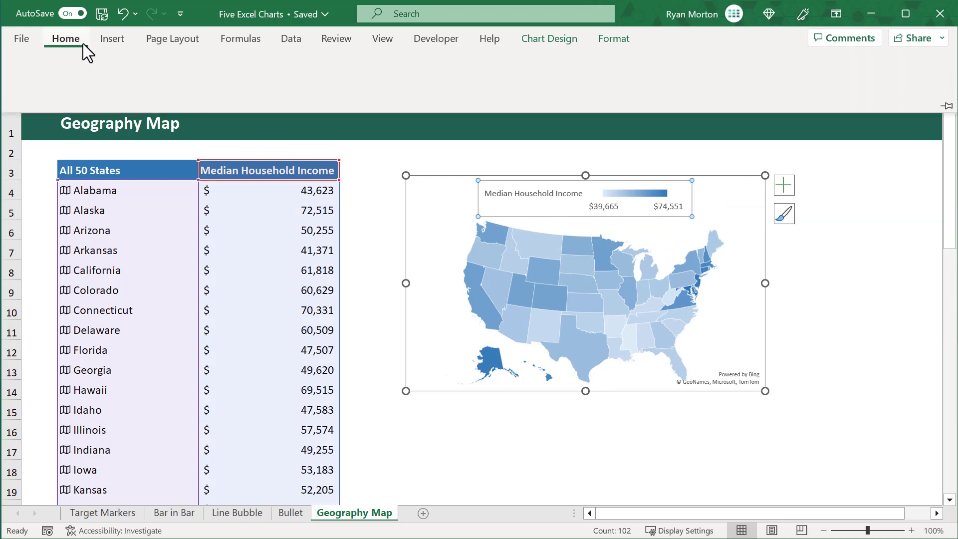
click(191, 67)
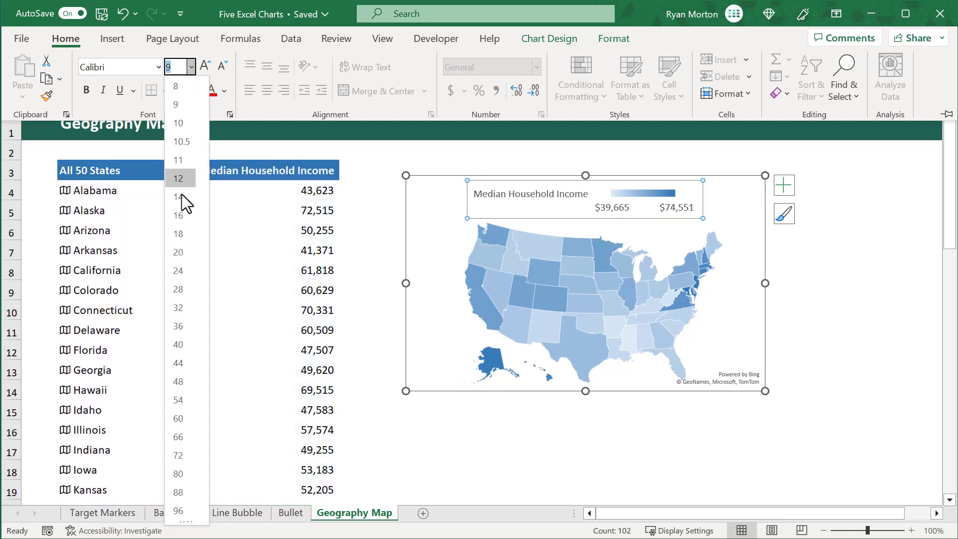
click(182, 196)
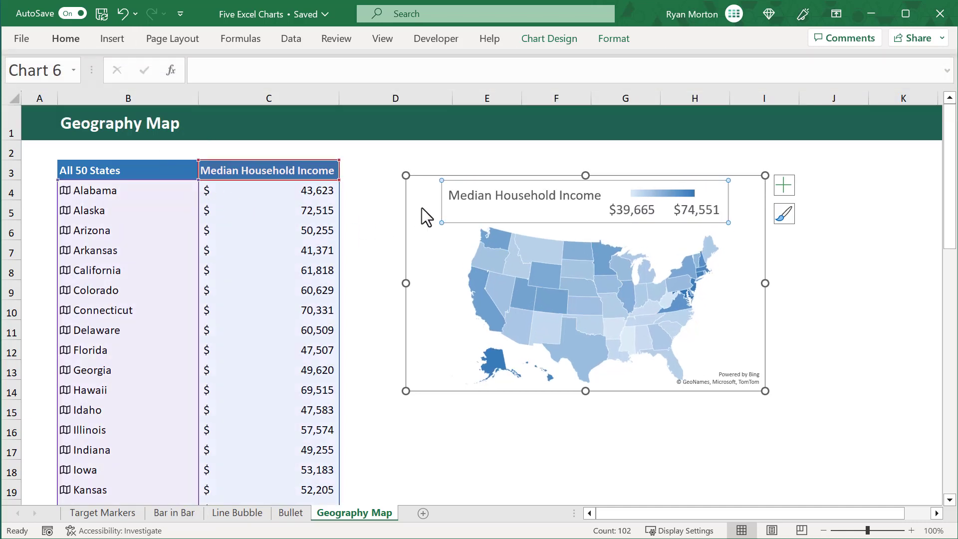
- Enlarge the map chart to about 3.75" high by 6.02" wide and remove the outline around the chart area
click(421, 200)
drag(766, 392, 838, 444)
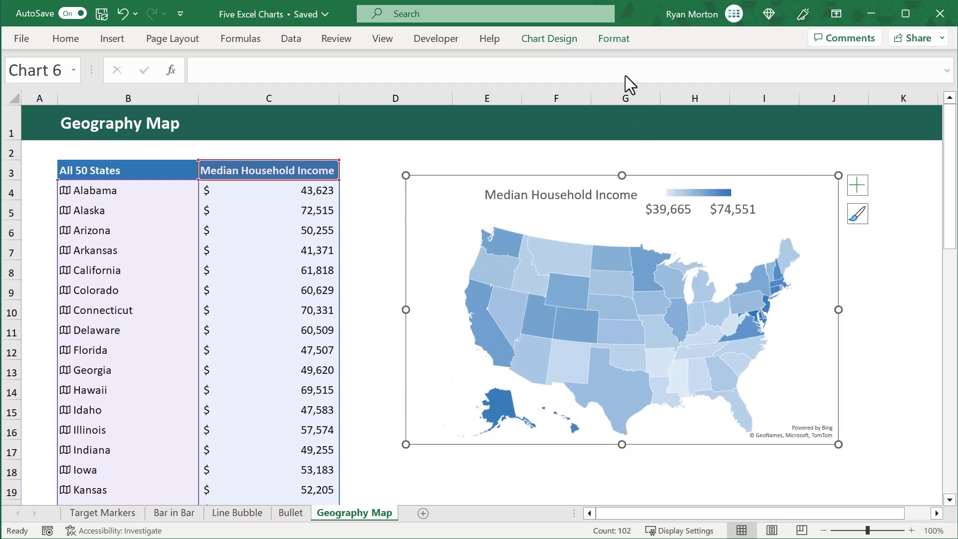
click(619, 41)
click(437, 76)
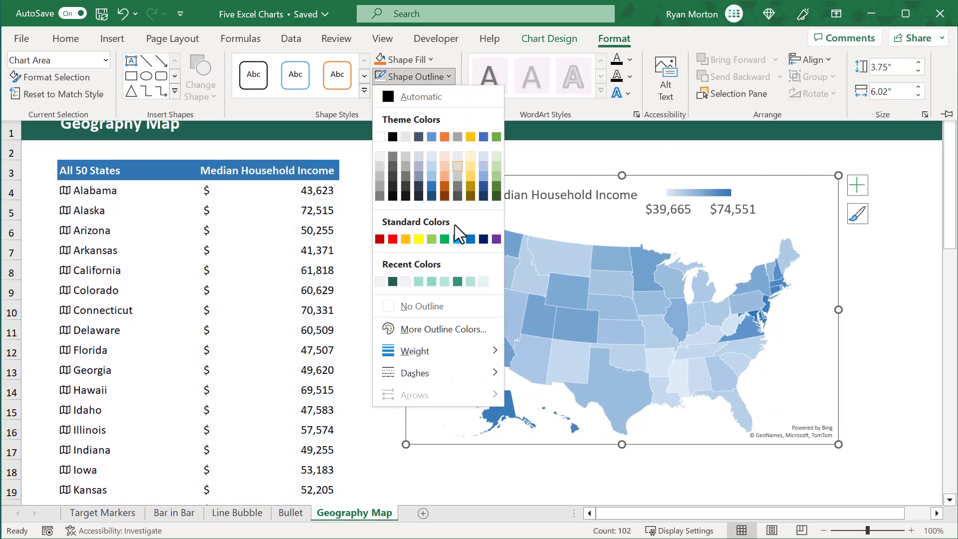
click(439, 307)
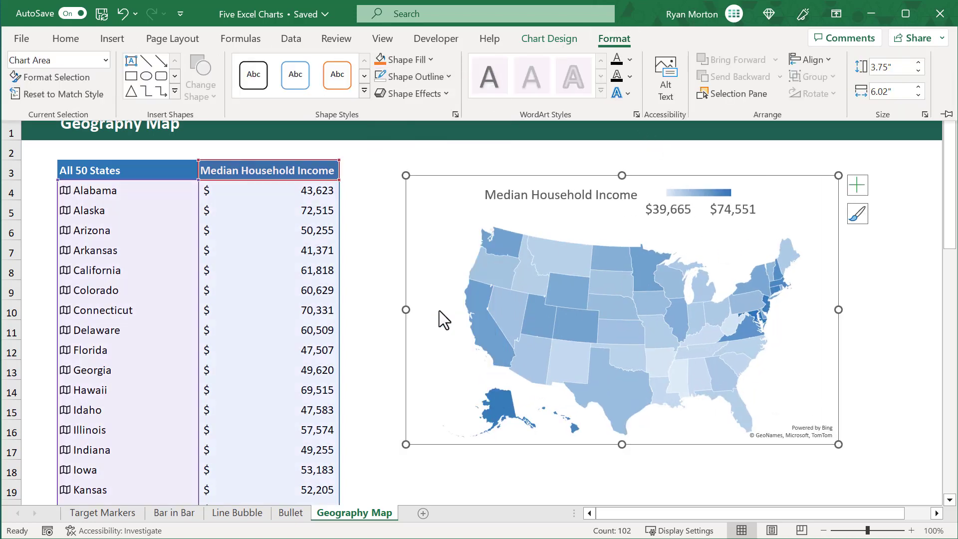
click(431, 474)
click(477, 478)
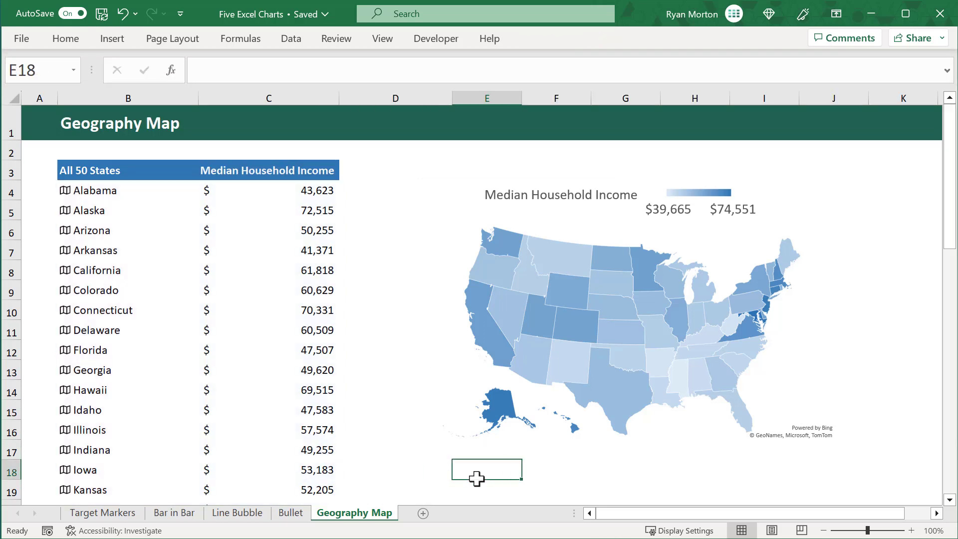